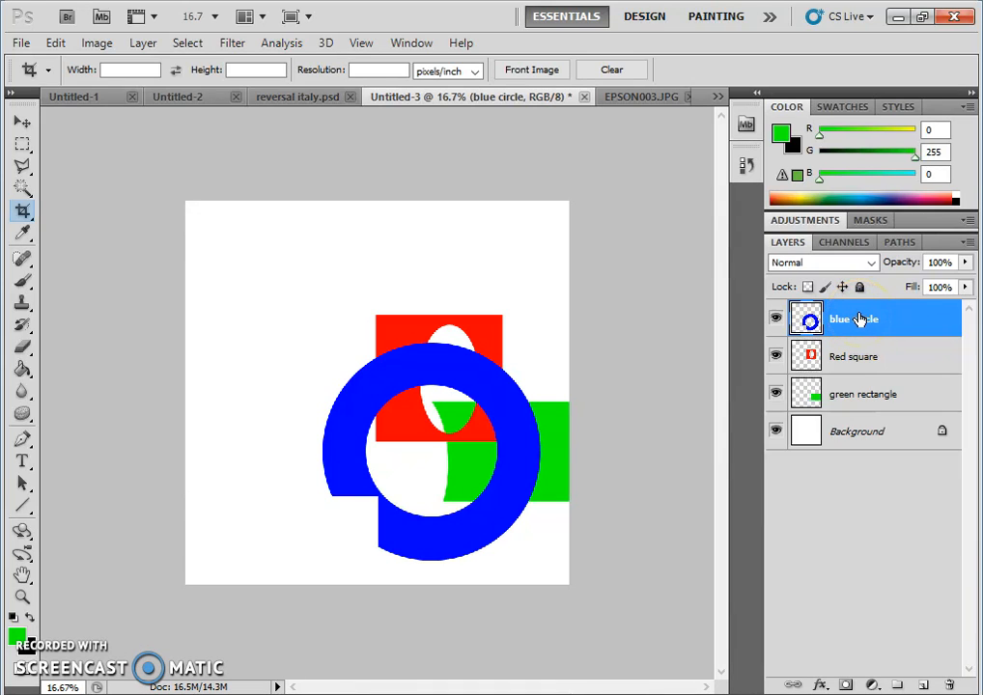
{"action": "left_click_drag", "start_coordinate": [859, 319], "coordinate": [816, 354]}
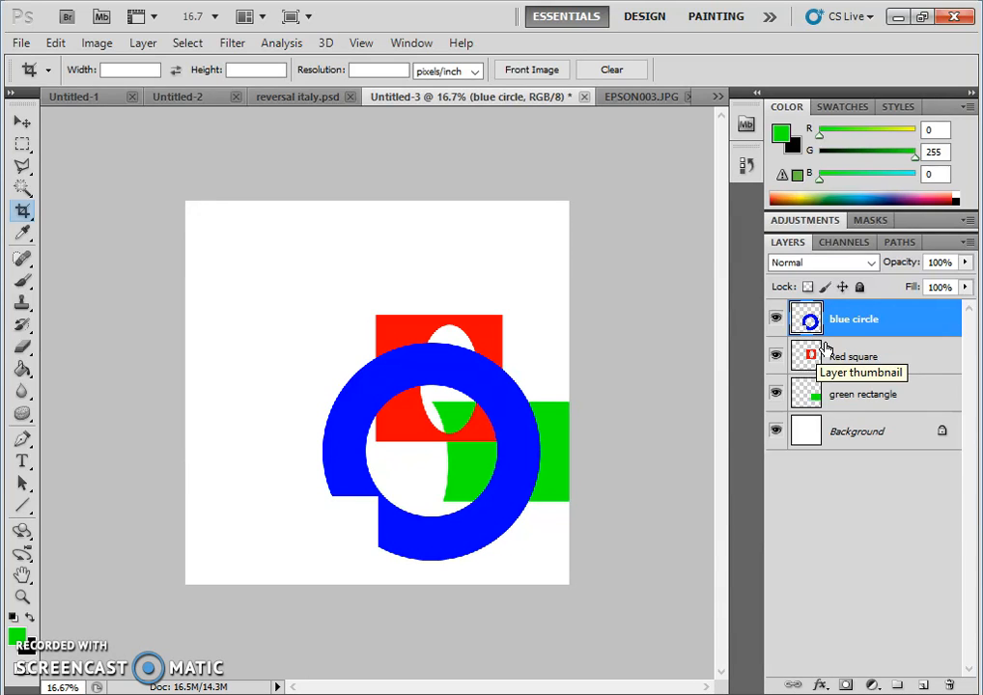
{"action": "left_click_drag", "start_coordinate": [827, 322], "coordinate": [842, 444]}
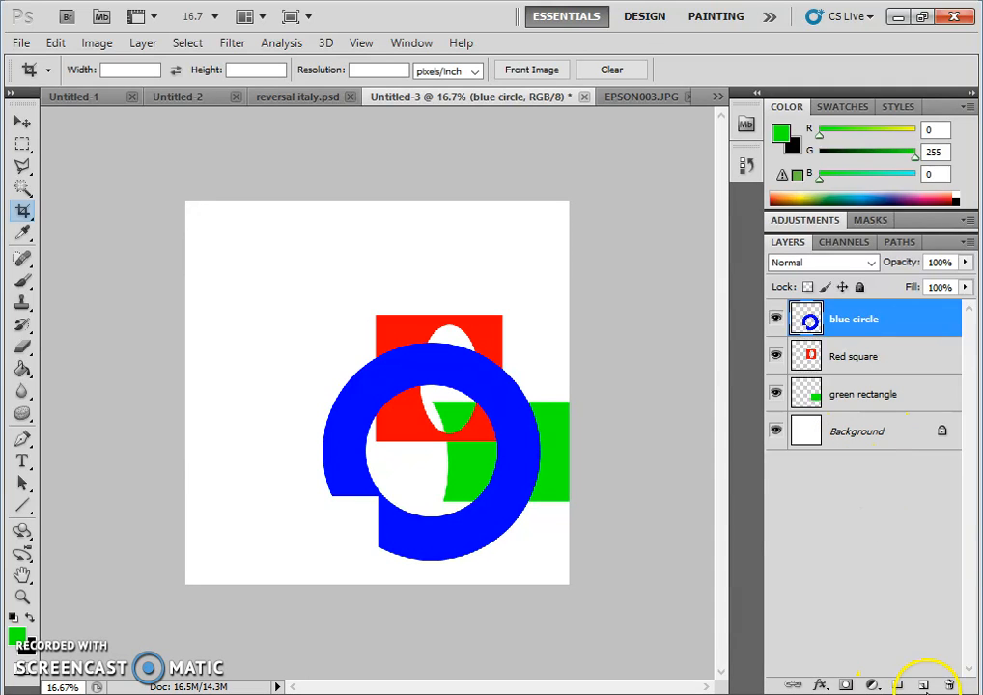
- Add a new layer above the blue circle layer and name it multi
{"action": "left_click", "coordinate": [922, 686]}
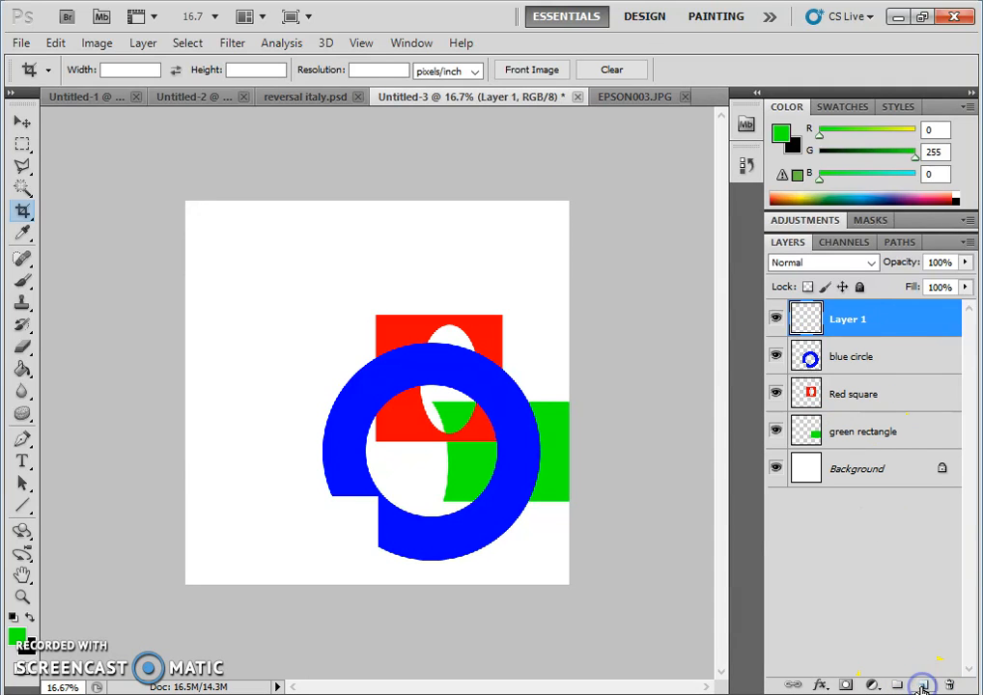
{"action": "double_click", "coordinate": [845, 320]}
{"action": "type", "text": "multi"}
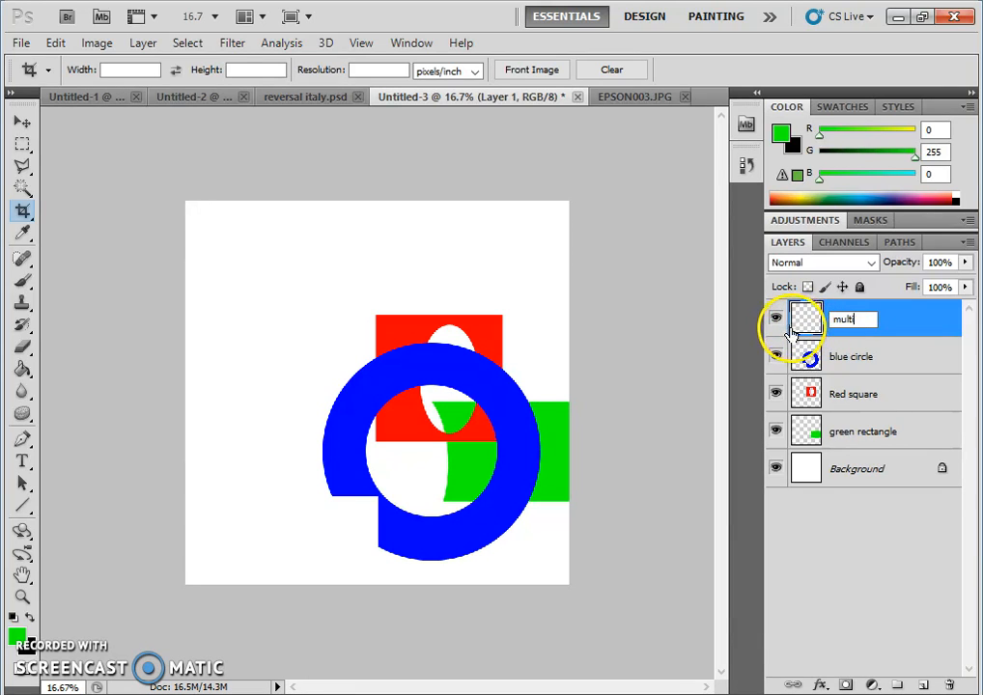
{"action": "key", "text": "Return"}
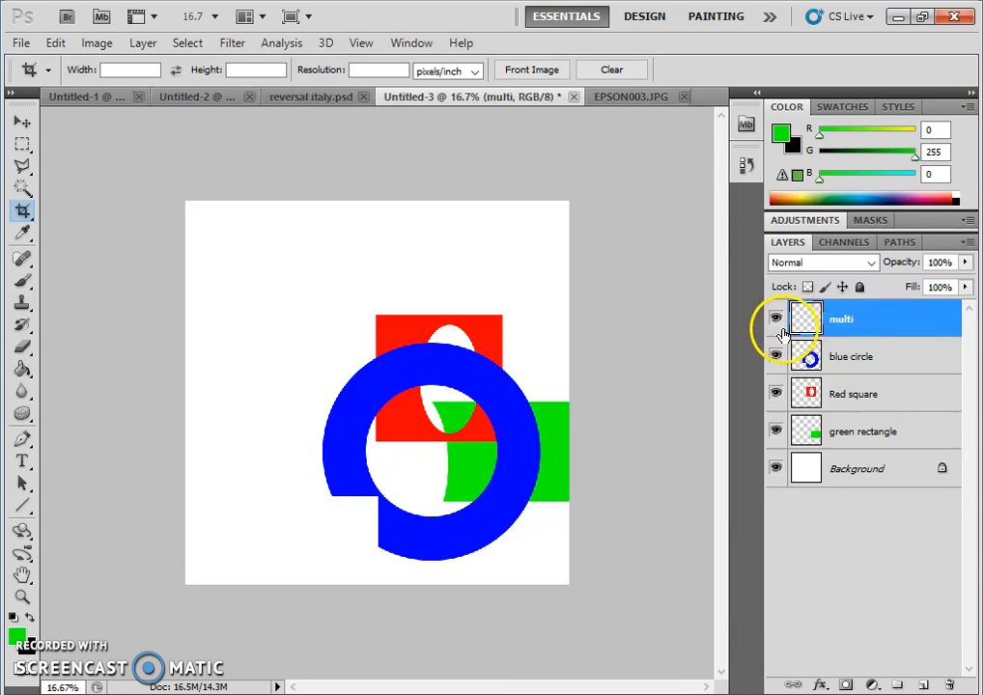
- Hide the green rectangle layer and show it again to check what it contains
{"action": "left_click", "coordinate": [778, 434]}
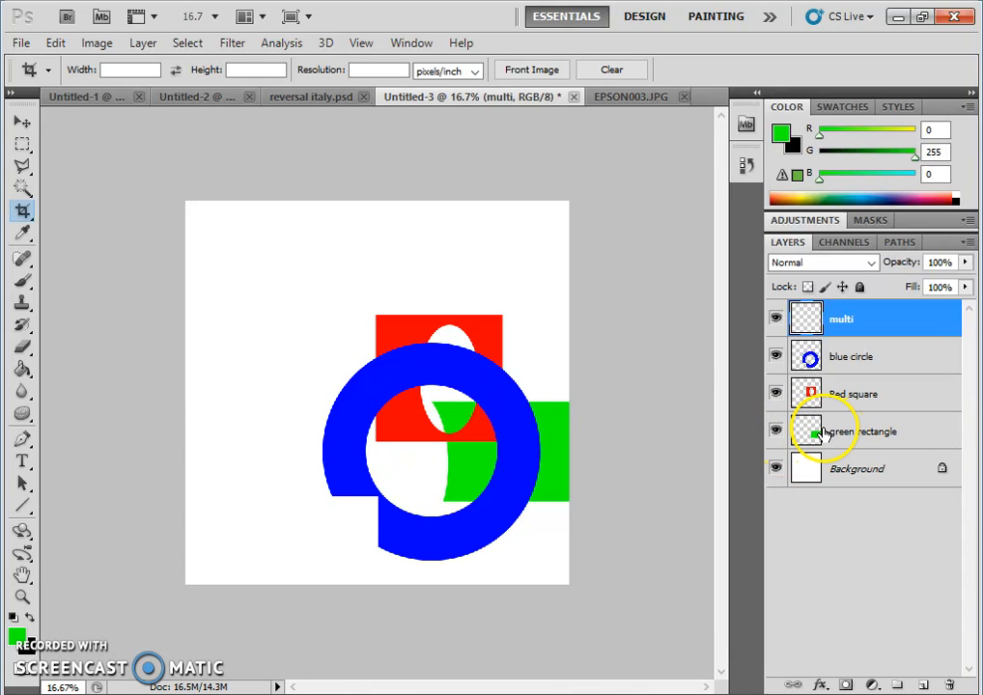
{"action": "left_click", "coordinate": [776, 436]}
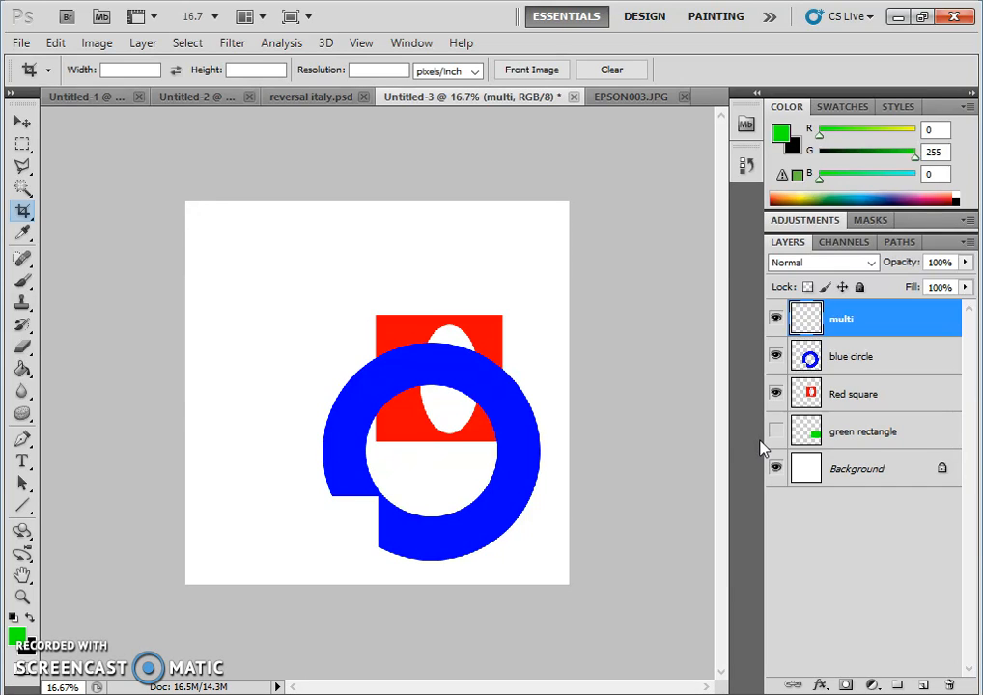
{"action": "left_click", "coordinate": [775, 432]}
- On the green rectangle layer, select a rectangular area at the canvas's left edge and fill it with the green foreground colour
{"action": "left_click", "coordinate": [852, 432]}
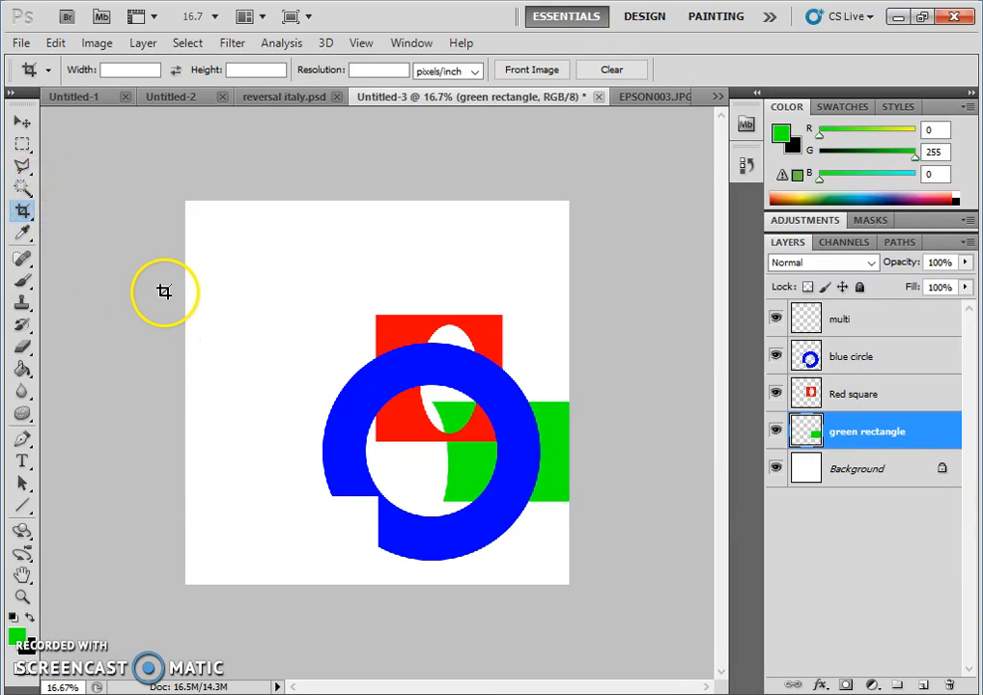
{"action": "left_click", "coordinate": [22, 144]}
{"action": "left_click_drag", "start_coordinate": [183, 259], "coordinate": [300, 391]}
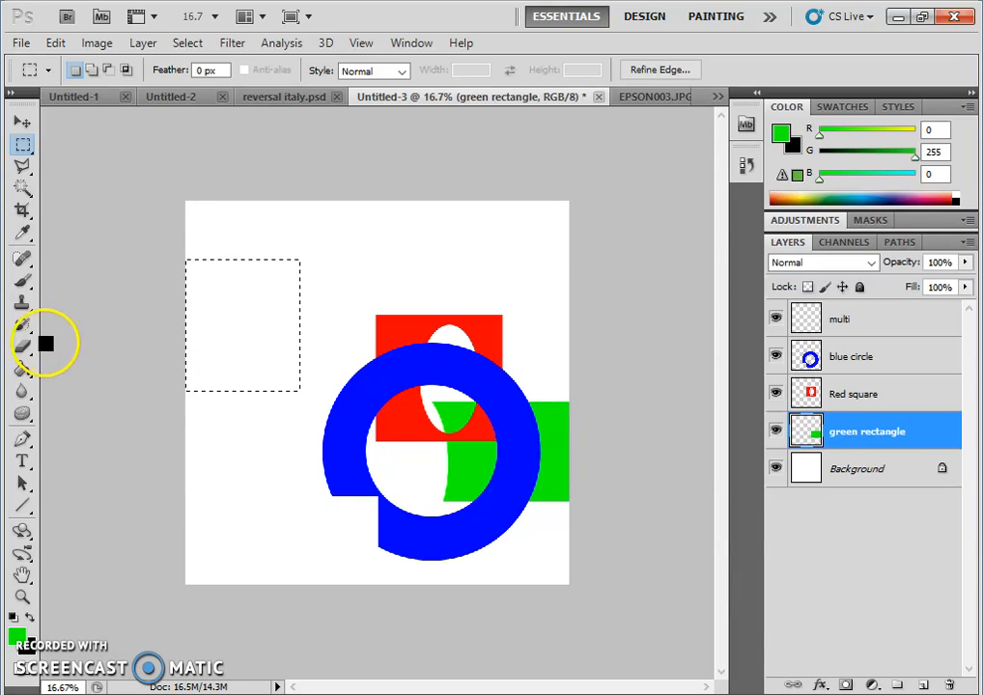
{"action": "left_click", "coordinate": [22, 369]}
{"action": "left_click", "coordinate": [208, 344]}
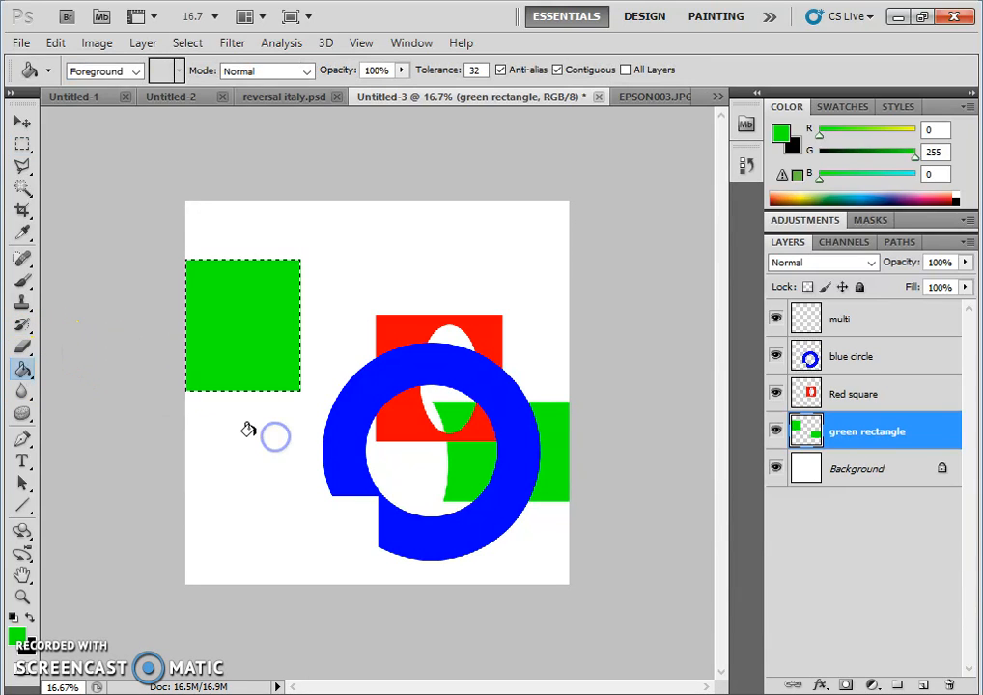
- Toggle the green rectangle layer's visibility off and on to check that both green shapes belong to it
{"action": "left_click", "coordinate": [775, 434]}
{"action": "left_click", "coordinate": [775, 434]}
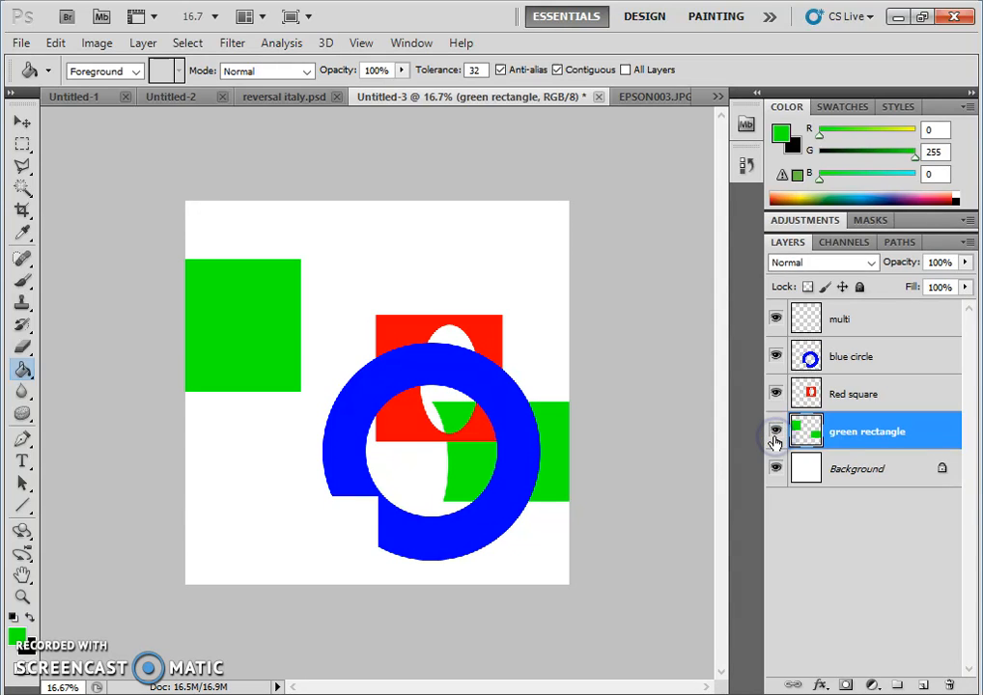
{"action": "left_click", "coordinate": [775, 441]}
{"action": "left_click", "coordinate": [776, 439]}
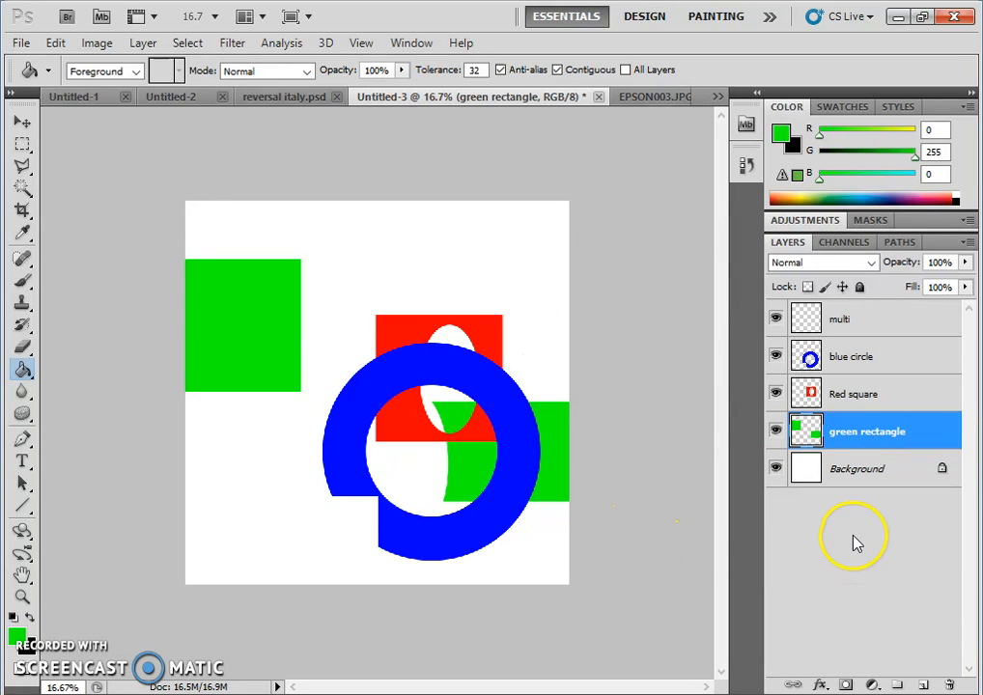
{"action": "left_click", "coordinate": [778, 432]}
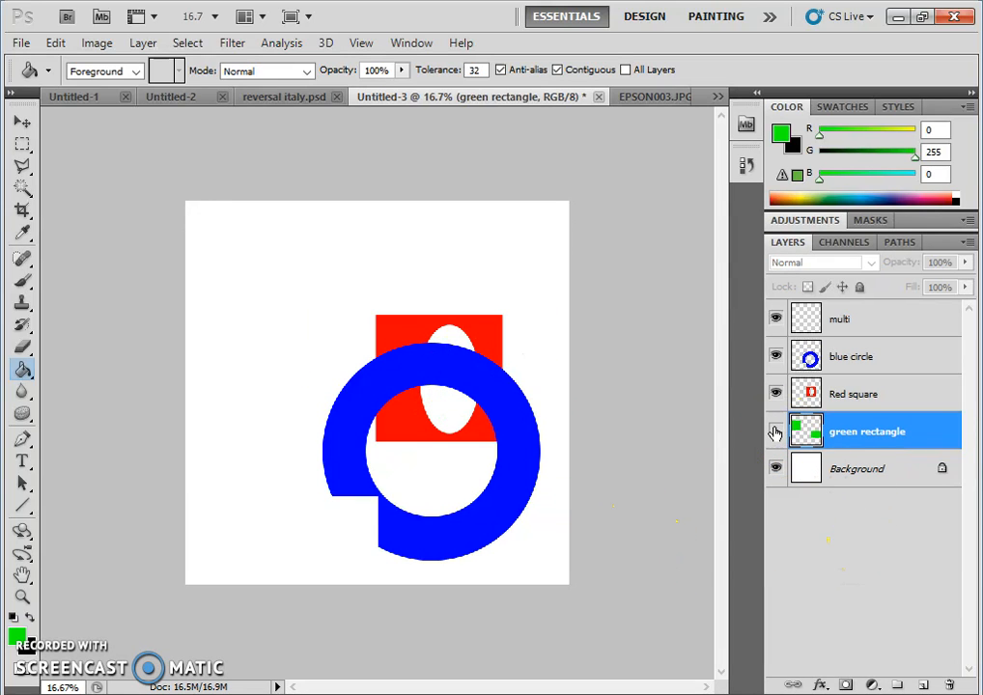
{"action": "left_click", "coordinate": [775, 432]}
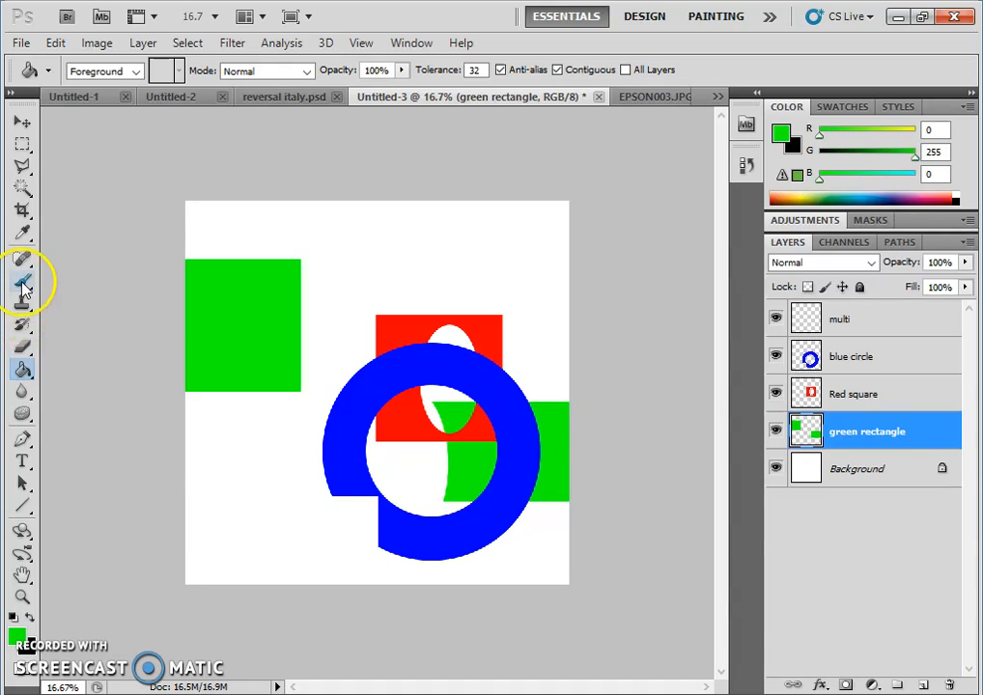
{"action": "left_click", "coordinate": [24, 350]}
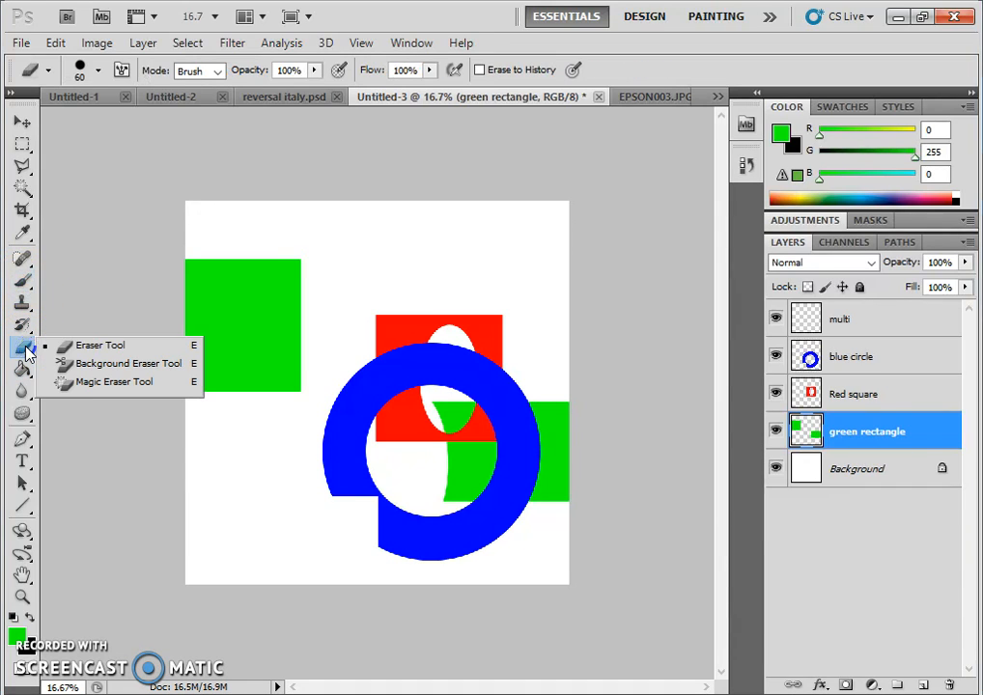
{"action": "mouse_move", "coordinate": [26, 348]}
{"action": "left_mouse_down"}
{"action": "mouse_move", "coordinate": [62, 347]}
{"action": "mouse_move", "coordinate": [86, 382]}
{"action": "left_mouse_up"}
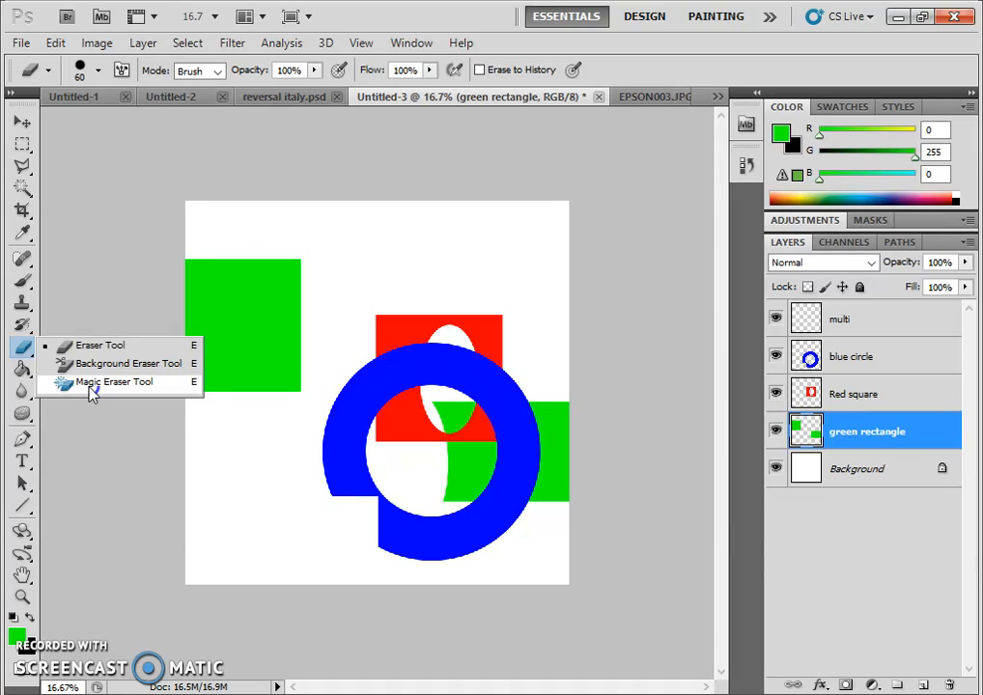
{"action": "left_click", "coordinate": [19, 348]}
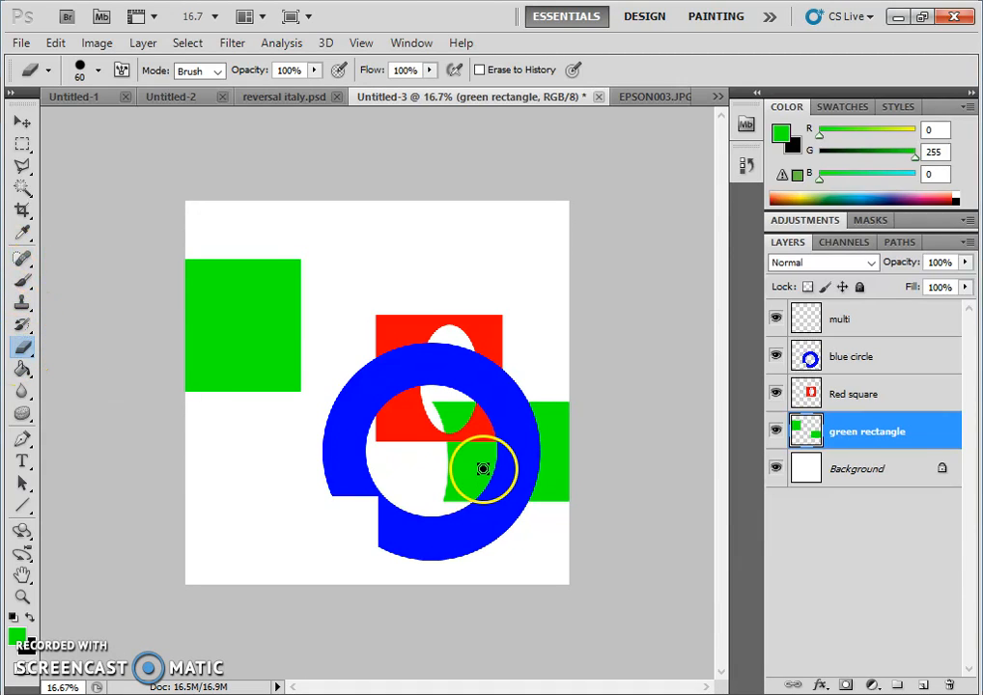
{"action": "left_click_drag", "start_coordinate": [17, 350], "coordinate": [90, 353]}
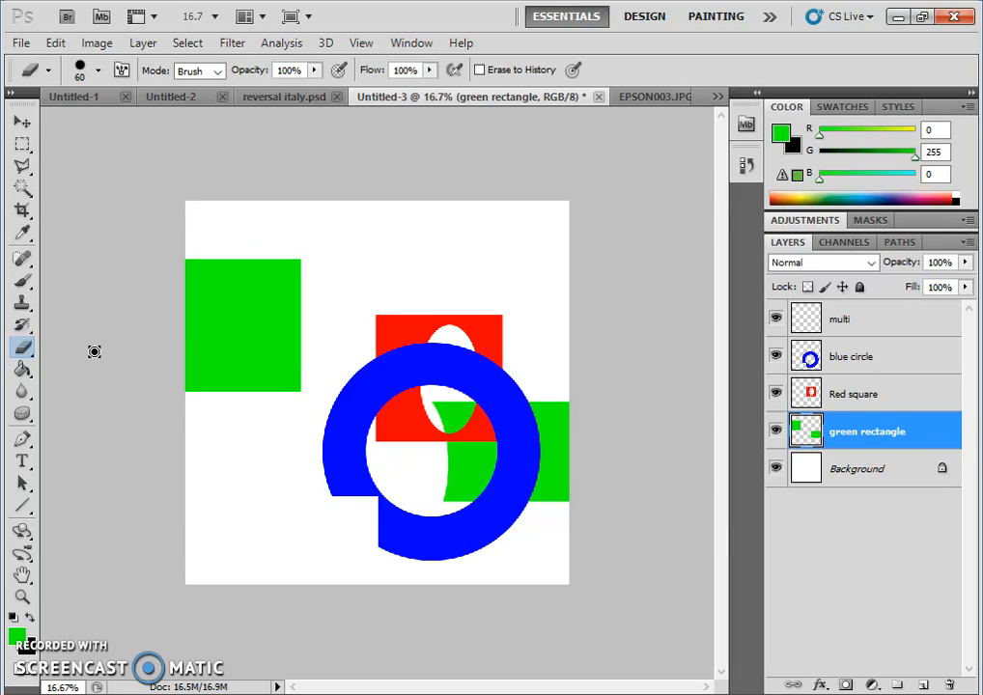
{"action": "left_click", "coordinate": [23, 350]}
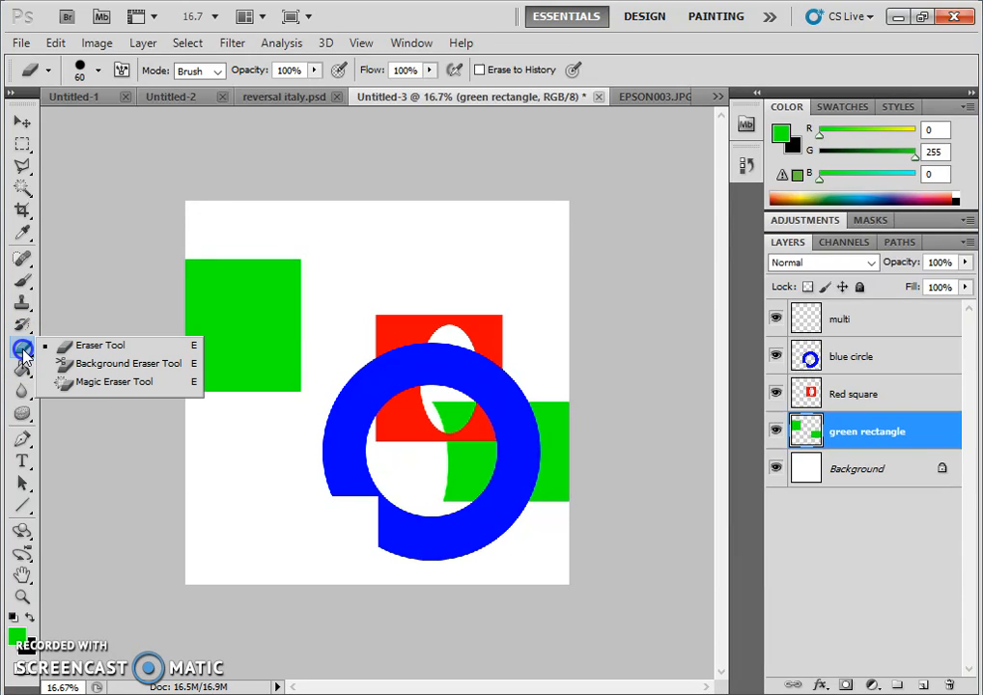
{"action": "mouse_move", "coordinate": [25, 352]}
{"action": "left_mouse_down"}
{"action": "mouse_move", "coordinate": [81, 373]}
{"action": "mouse_move", "coordinate": [87, 387]}
{"action": "mouse_move", "coordinate": [89, 345]}
{"action": "mouse_move", "coordinate": [93, 368]}
{"action": "left_mouse_up"}
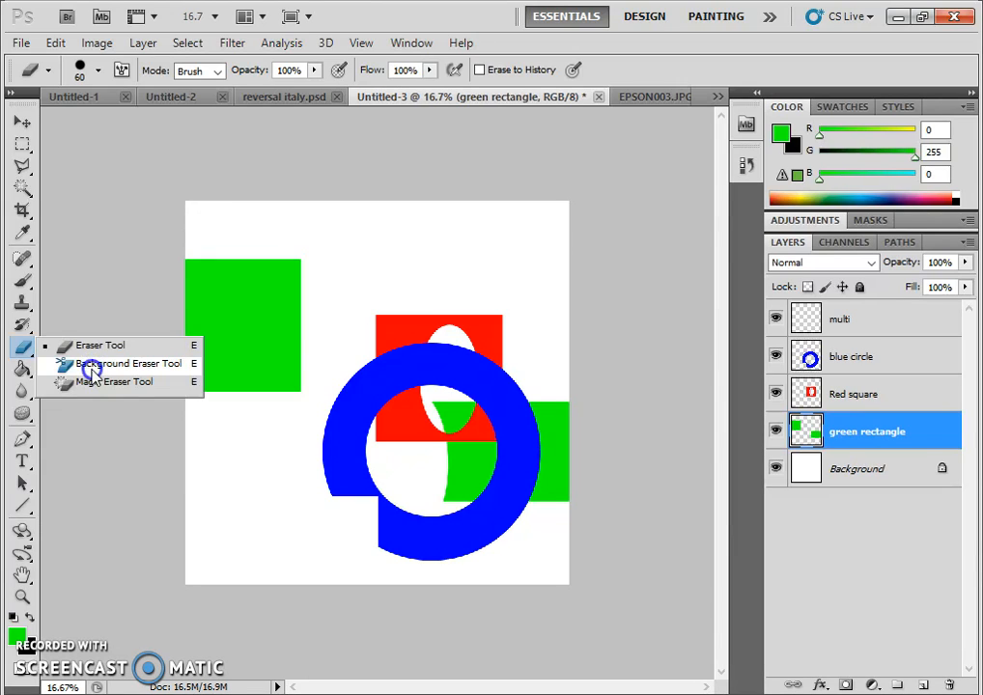
{"action": "mouse_move", "coordinate": [92, 370]}
{"action": "left_mouse_down"}
{"action": "mouse_move", "coordinate": [34, 350]}
{"action": "mouse_move", "coordinate": [43, 345]}
{"action": "left_mouse_up"}
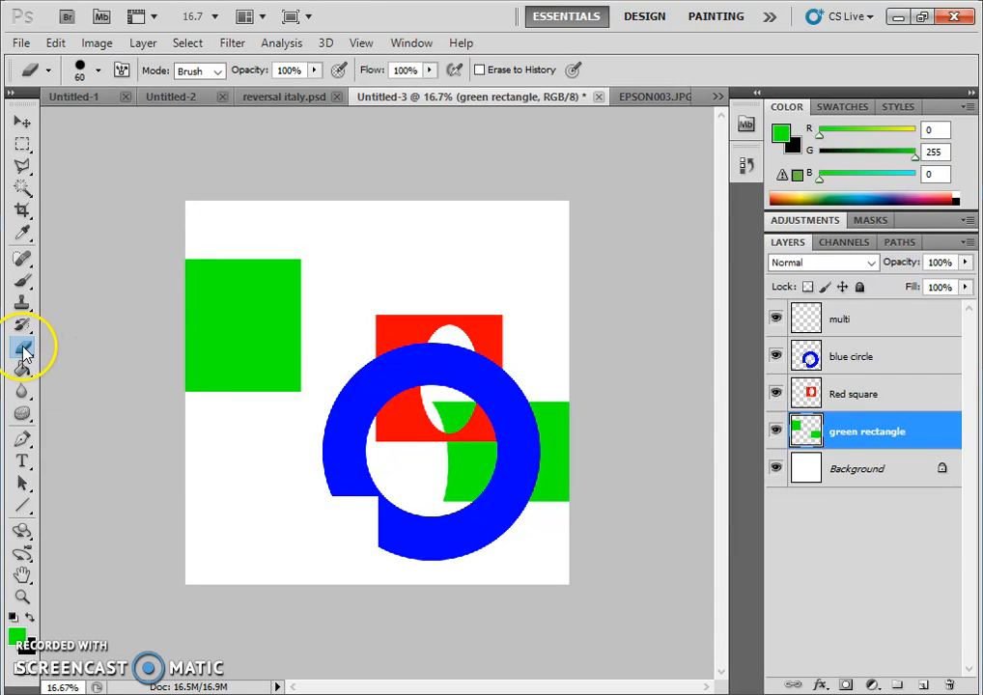
- Refill the green shape at the canvas's left edge with the foreground green using the Paint Bucket, and switch to the Gradient tool
{"action": "left_click", "coordinate": [22, 372]}
{"action": "left_click", "coordinate": [252, 336]}
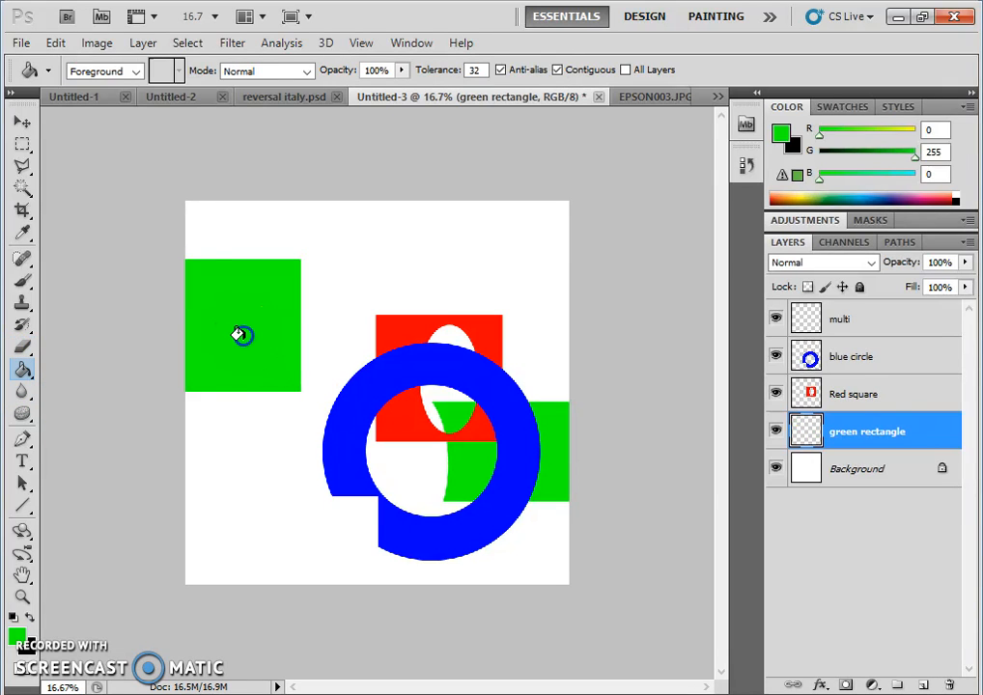
{"action": "mouse_move", "coordinate": [25, 372]}
{"action": "left_mouse_down"}
{"action": "mouse_move", "coordinate": [52, 384]}
{"action": "mouse_move", "coordinate": [92, 373]}
{"action": "left_mouse_up"}
- Compare the option settings of the Eraser, Move, Marquee, Lasso, Magic Wand, Brush and Clone Stamp tools
{"action": "left_click", "coordinate": [22, 346]}
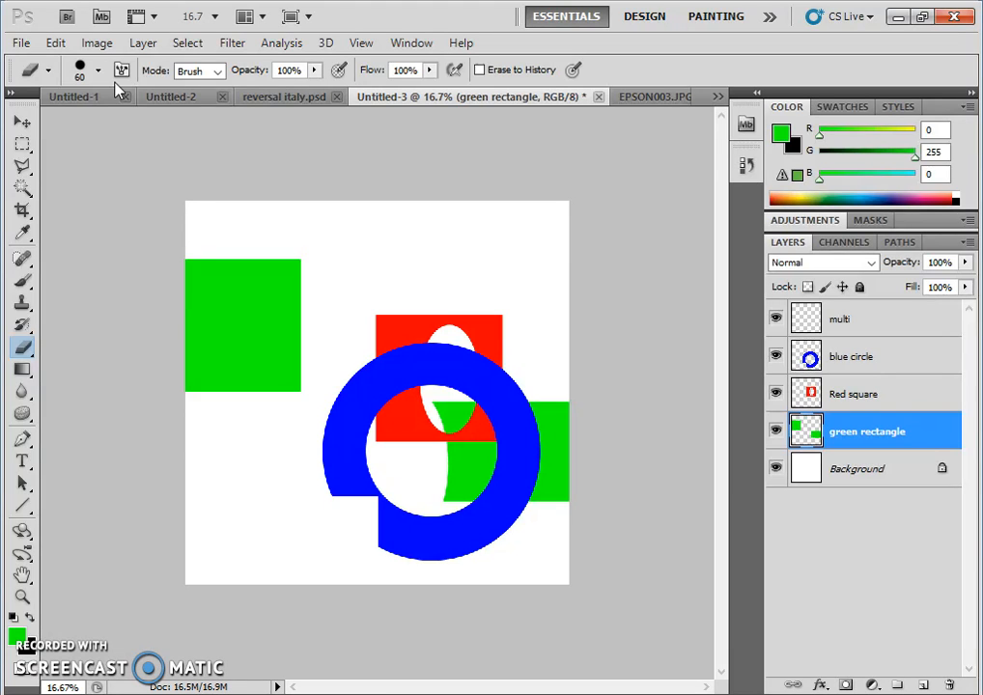
{"action": "left_click", "coordinate": [22, 124]}
{"action": "left_click", "coordinate": [22, 144]}
{"action": "left_click", "coordinate": [23, 167]}
{"action": "left_click", "coordinate": [26, 192]}
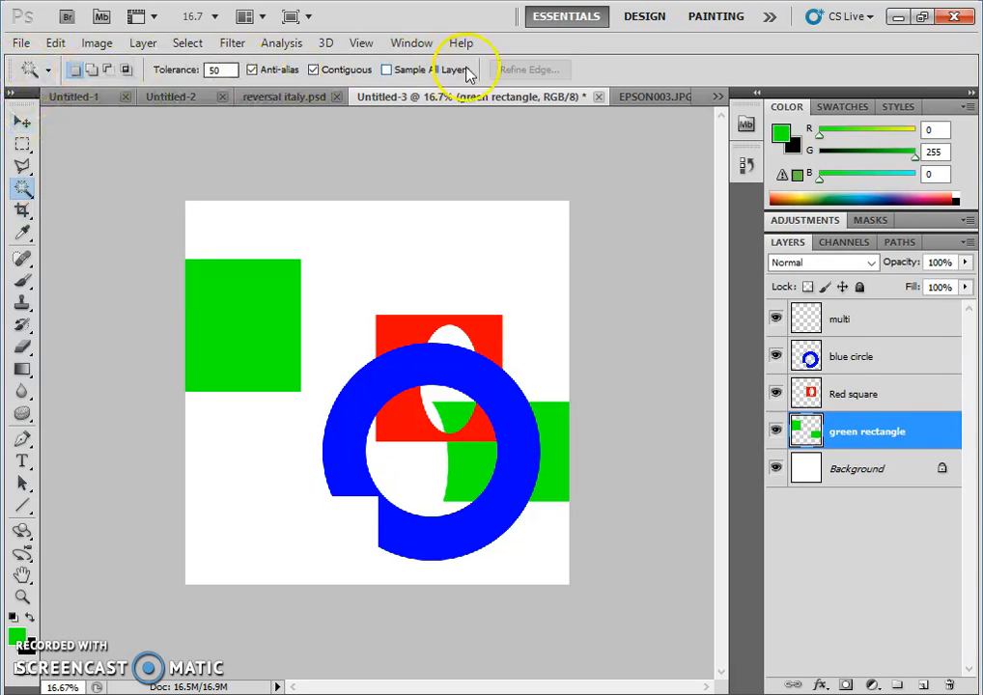
{"action": "left_click", "coordinate": [29, 353]}
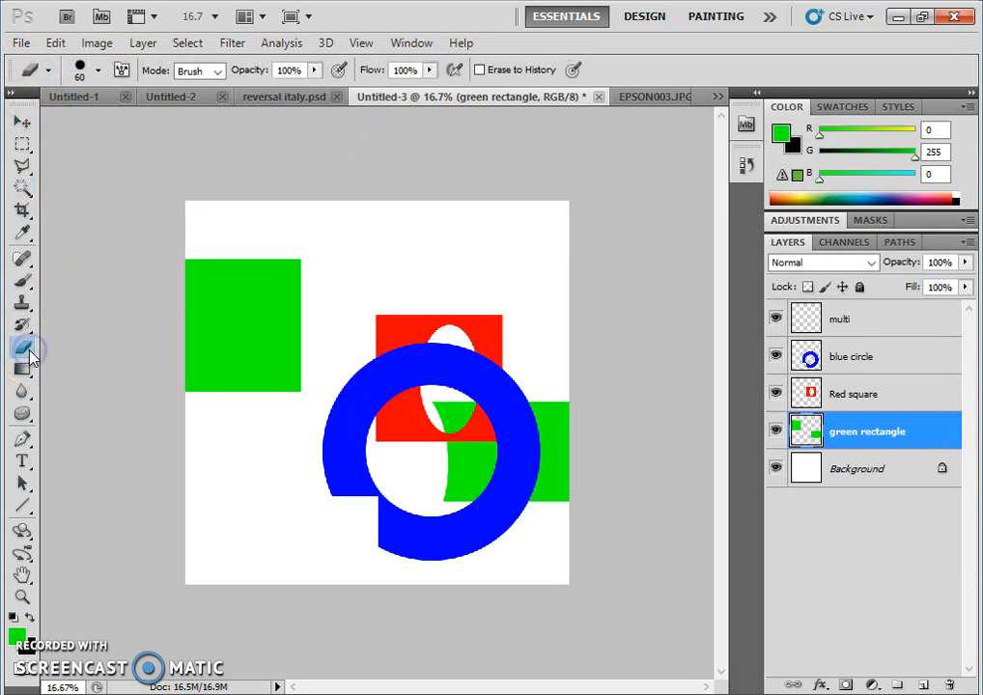
{"action": "left_click", "coordinate": [24, 282]}
{"action": "left_click", "coordinate": [22, 303]}
- Erase a few short strokes at the lower edge of the left green shape with a 20 px hard round eraser at 100% hardness
{"action": "left_click", "coordinate": [26, 348]}
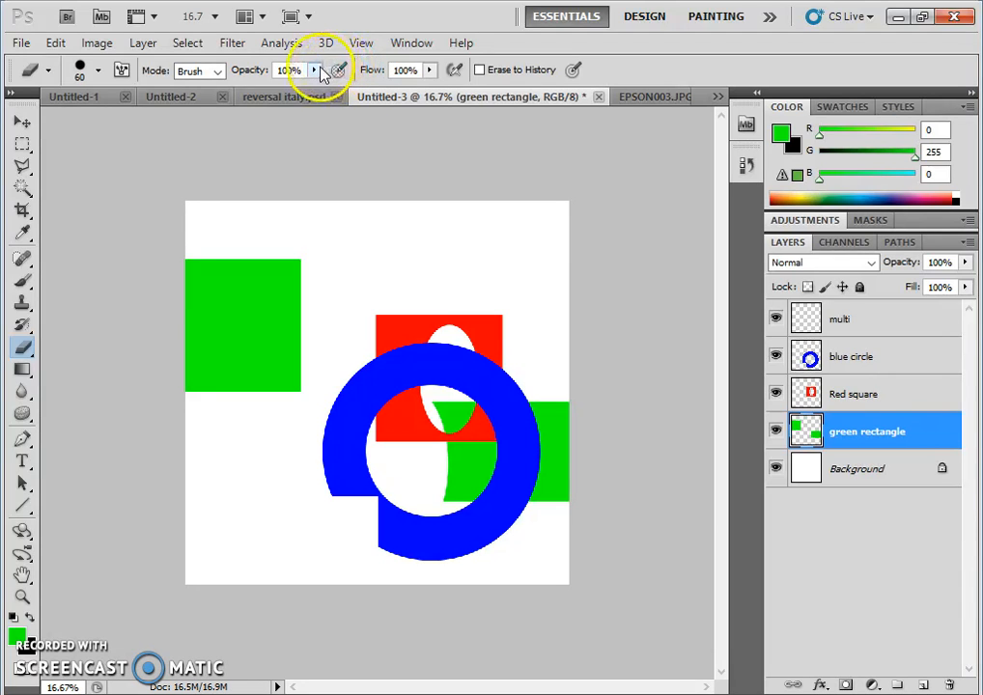
{"action": "left_click", "coordinate": [98, 73]}
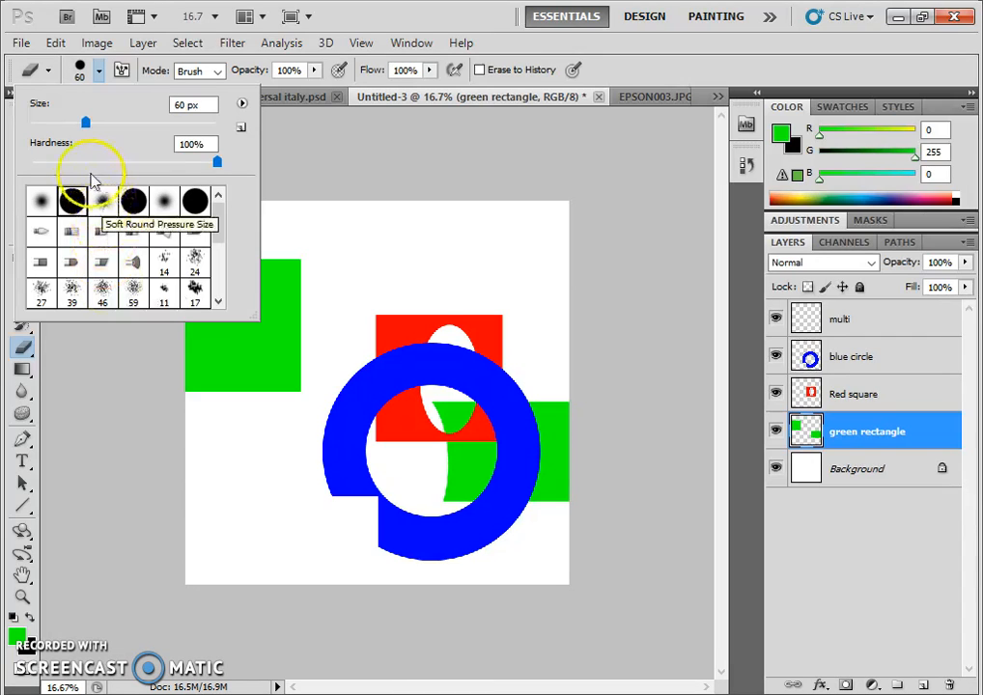
{"action": "left_click", "coordinate": [73, 203]}
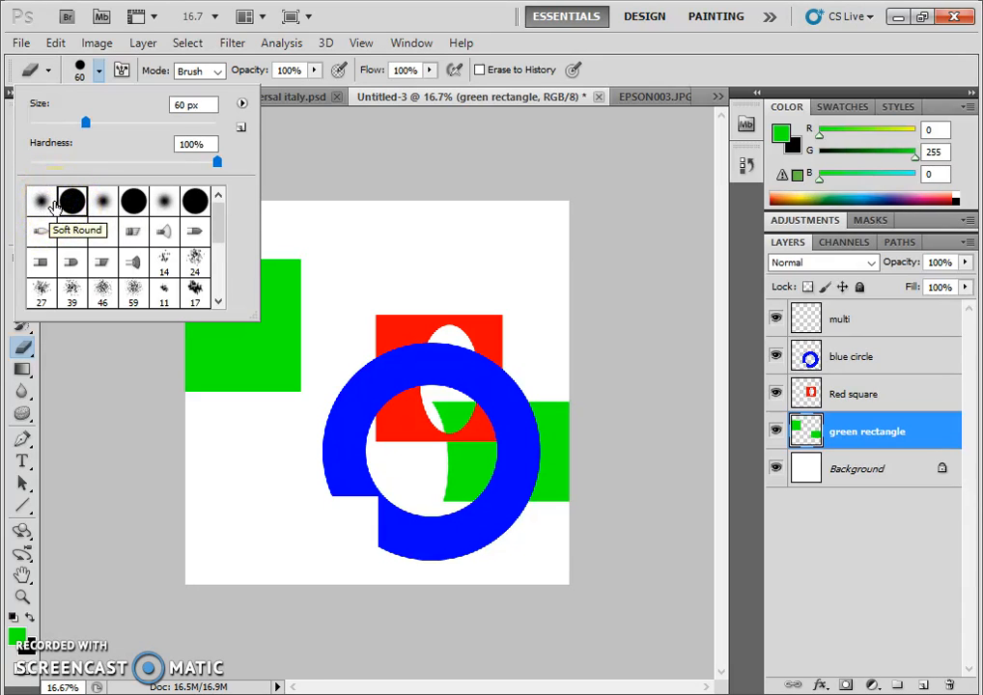
{"action": "left_click", "coordinate": [74, 202]}
{"action": "left_click_drag", "start_coordinate": [85, 122], "coordinate": [196, 128]}
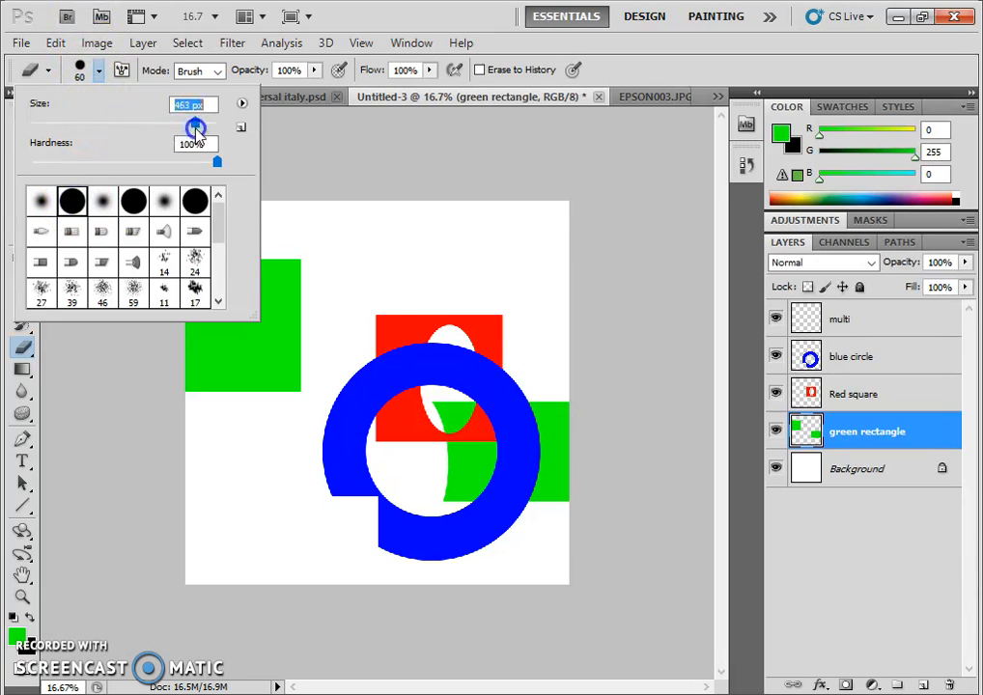
{"action": "left_click", "coordinate": [50, 125]}
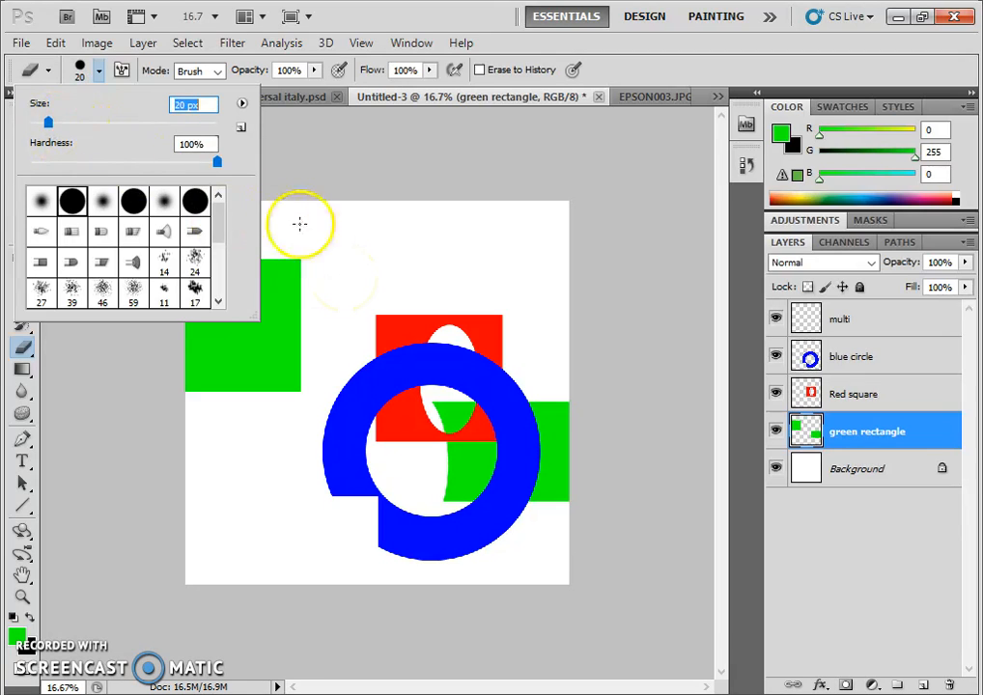
{"action": "left_click", "coordinate": [217, 164]}
{"action": "mouse_move", "coordinate": [216, 164]}
{"action": "left_mouse_down"}
{"action": "mouse_move", "coordinate": [168, 162]}
{"action": "mouse_move", "coordinate": [233, 170]}
{"action": "left_mouse_up"}
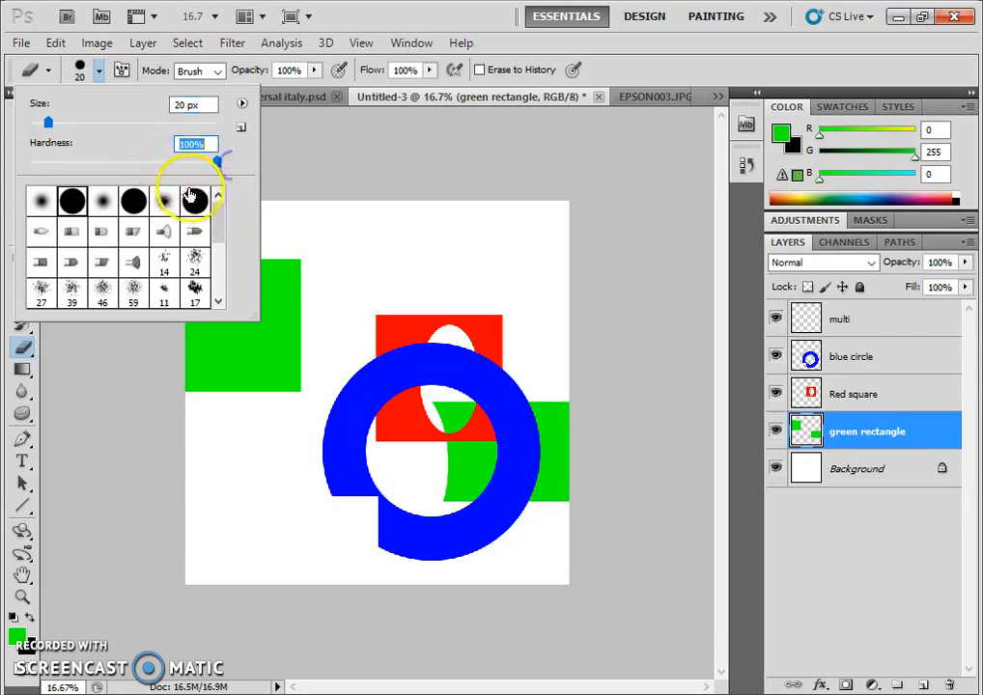
{"action": "left_click", "coordinate": [69, 201]}
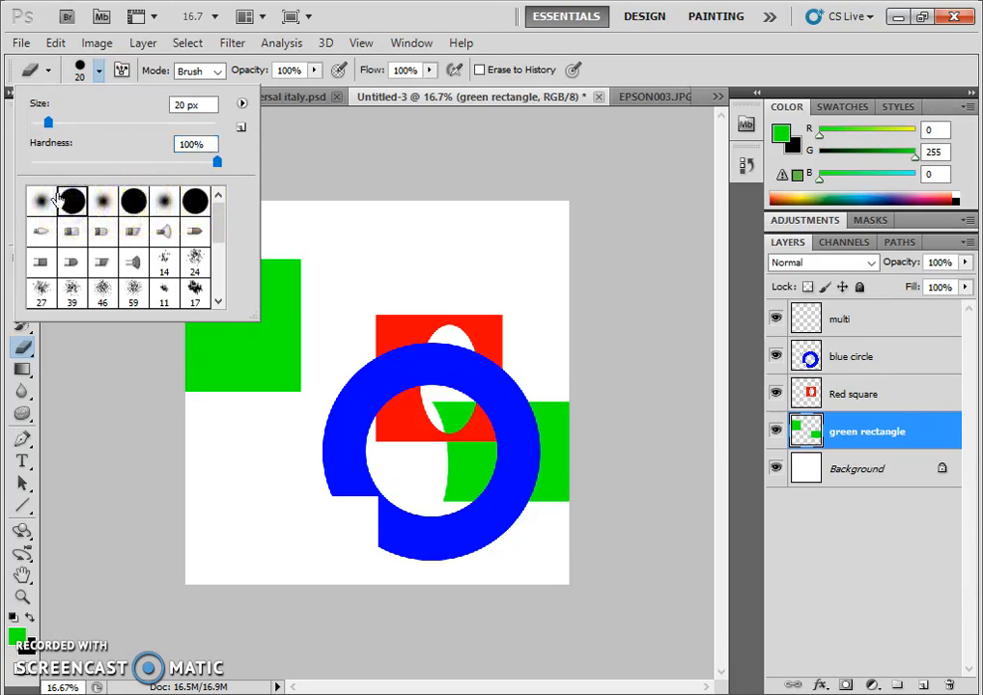
{"action": "left_click", "coordinate": [98, 72]}
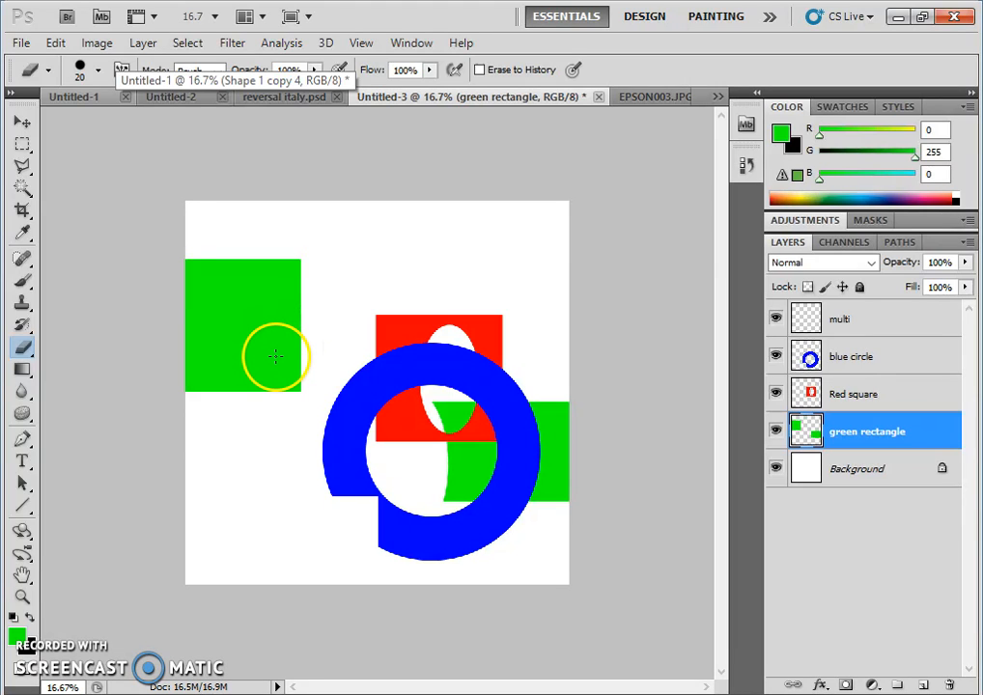
{"action": "mouse_move", "coordinate": [260, 387]}
{"action": "left_mouse_down"}
{"action": "mouse_move", "coordinate": [276, 377]}
{"action": "mouse_move", "coordinate": [268, 355]}
{"action": "mouse_move", "coordinate": [264, 405]}
{"action": "mouse_move", "coordinate": [263, 384]}
{"action": "left_mouse_up"}
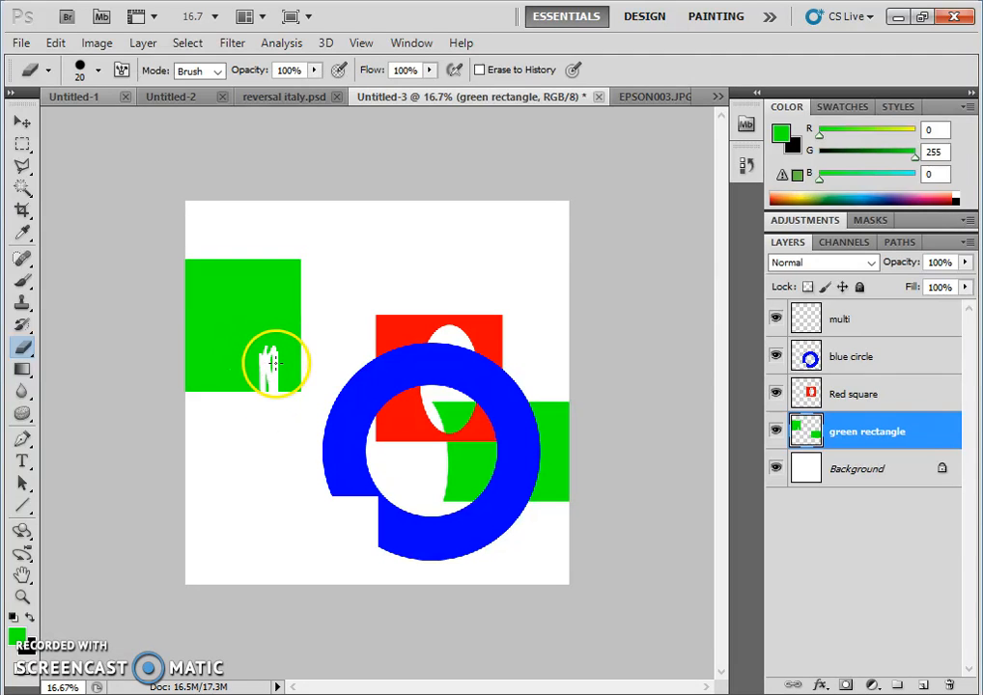
- Set the eraser size to 145 px and erase a broad vertical stroke down through the left green shape
{"action": "left_click", "coordinate": [98, 71]}
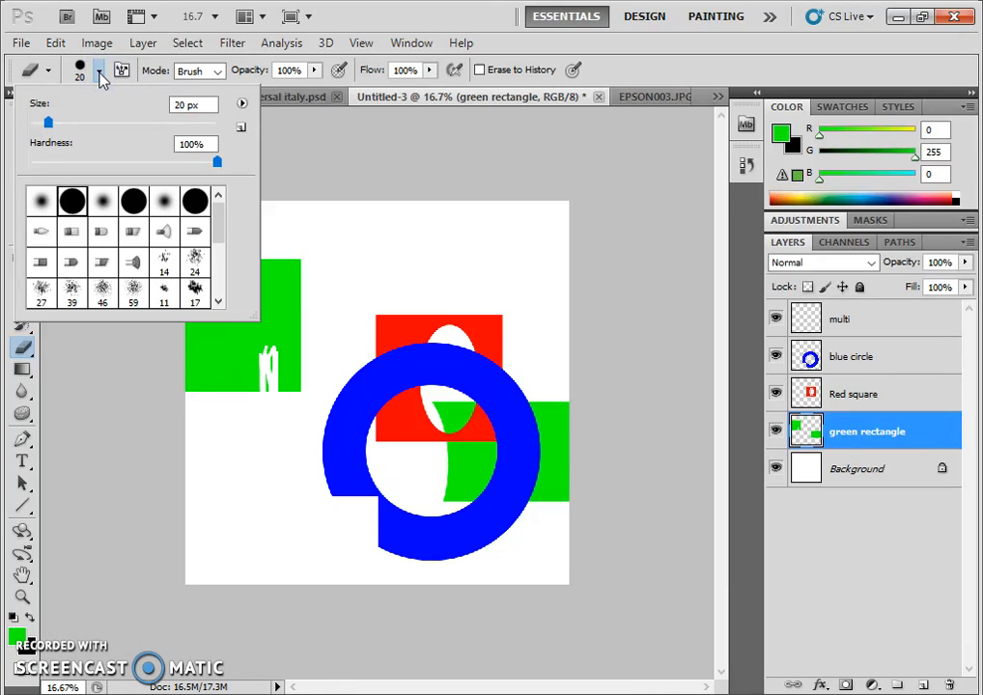
{"action": "left_click_drag", "start_coordinate": [55, 124], "coordinate": [143, 123]}
{"action": "left_click", "coordinate": [99, 73]}
{"action": "mouse_move", "coordinate": [228, 241]}
{"action": "left_mouse_down"}
{"action": "mouse_move", "coordinate": [242, 351]}
{"action": "mouse_move", "coordinate": [249, 260]}
{"action": "mouse_move", "coordinate": [252, 360]}
{"action": "left_mouse_up"}
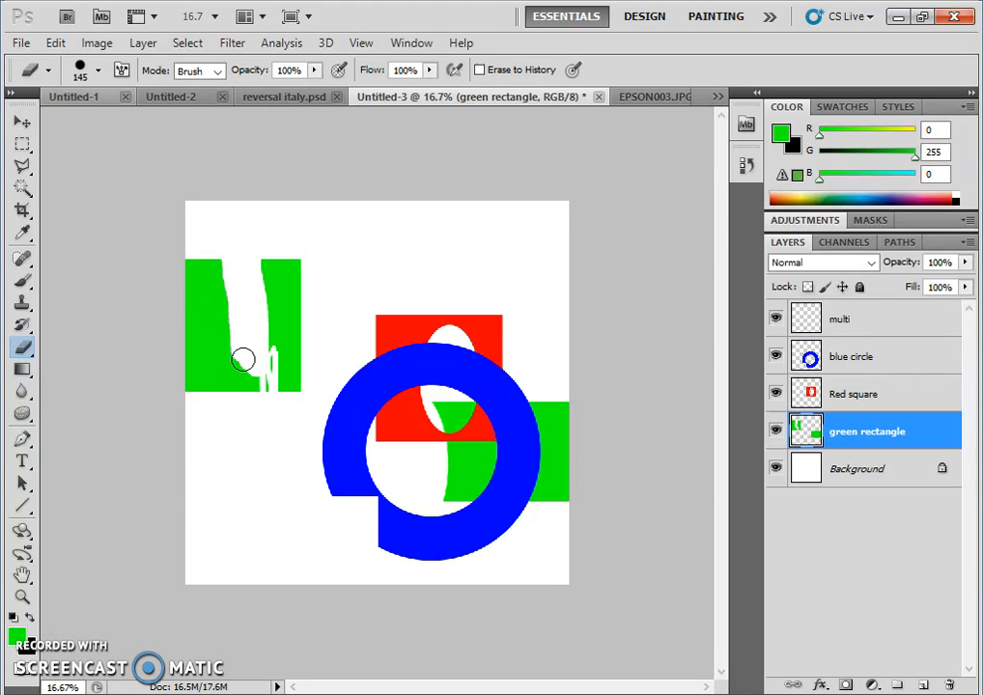
- Try larger and smaller eraser sizes, settle on 1300 px, and erase what is left of the left green shape
{"action": "key", "text": "bracketright"}
{"action": "key", "text": "bracketright"}
{"action": "key", "text": "bracketright"}
{"action": "key", "text": "bracketright"}
{"action": "key", "text": "bracketright"}
{"action": "key", "text": "bracketright"}
{"action": "key", "text": "bracketright"}
{"action": "key", "text": "bracketright"}
{"action": "key", "text": "bracketright"}
{"action": "key", "text": "bracketright"}
{"action": "key", "text": "bracketright"}
{"action": "key", "text": "bracketright"}
{"action": "key", "text": "bracketright"}
{"action": "key", "text": "bracketright"}
{"action": "key", "text": "bracketright"}
{"action": "key", "text": "bracketright"}
{"action": "key", "text": "bracketright"}
{"action": "key", "text": "bracketright"}
{"action": "key", "text": "bracketleft"}
{"action": "key", "text": "bracketleft"}
{"action": "key", "text": "bracketleft"}
{"action": "key", "text": "bracketleft"}
{"action": "key", "text": "bracketleft"}
{"action": "key", "text": "bracketleft"}
{"action": "key", "text": "bracketleft"}
{"action": "key", "text": "bracketleft"}
{"action": "key", "text": "bracketleft"}
{"action": "key", "text": "bracketleft"}
{"action": "key", "text": "bracketleft"}
{"action": "key", "text": "bracketleft"}
{"action": "key", "text": "bracketleft"}
{"action": "key", "text": "bracketleft"}
{"action": "key", "text": "bracketleft"}
{"action": "key", "text": "bracketleft"}
{"action": "key", "text": "bracketright"}
{"action": "key", "text": "bracketright"}
{"action": "key", "text": "bracketright"}
{"action": "key", "text": "bracketright"}
{"action": "key", "text": "bracketright"}
{"action": "key", "text": "bracketright"}
{"action": "key", "text": "bracketright"}
{"action": "key", "text": "bracketright"}
{"action": "key", "text": "bracketright"}
{"action": "key", "text": "bracketright"}
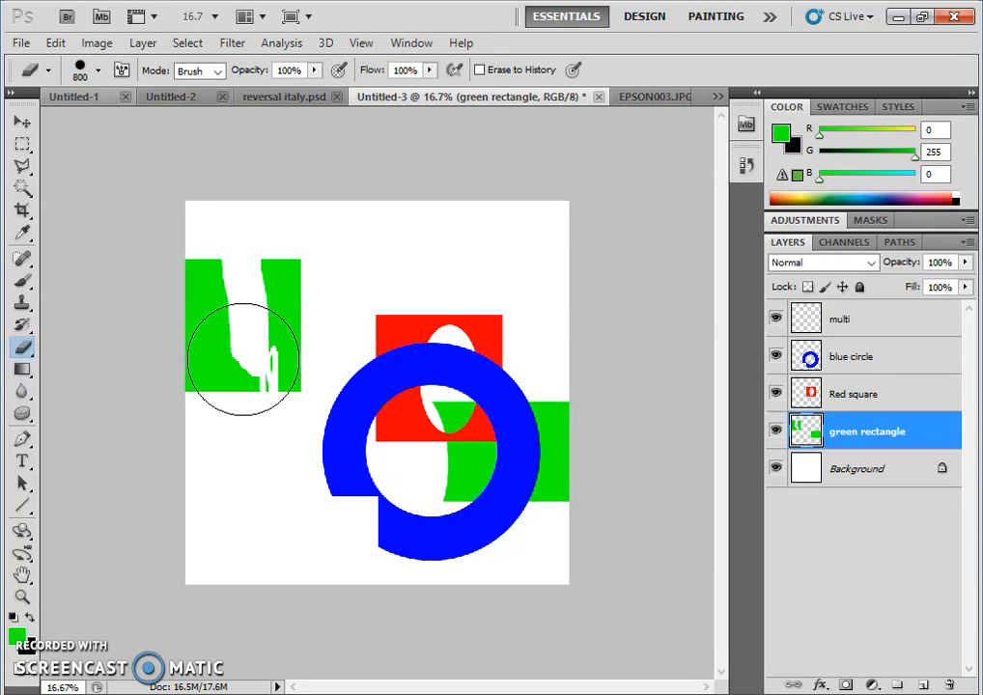
{"action": "key", "text": "bracketright"}
{"action": "key", "text": "bracketright"}
{"action": "key", "text": "bracketright"}
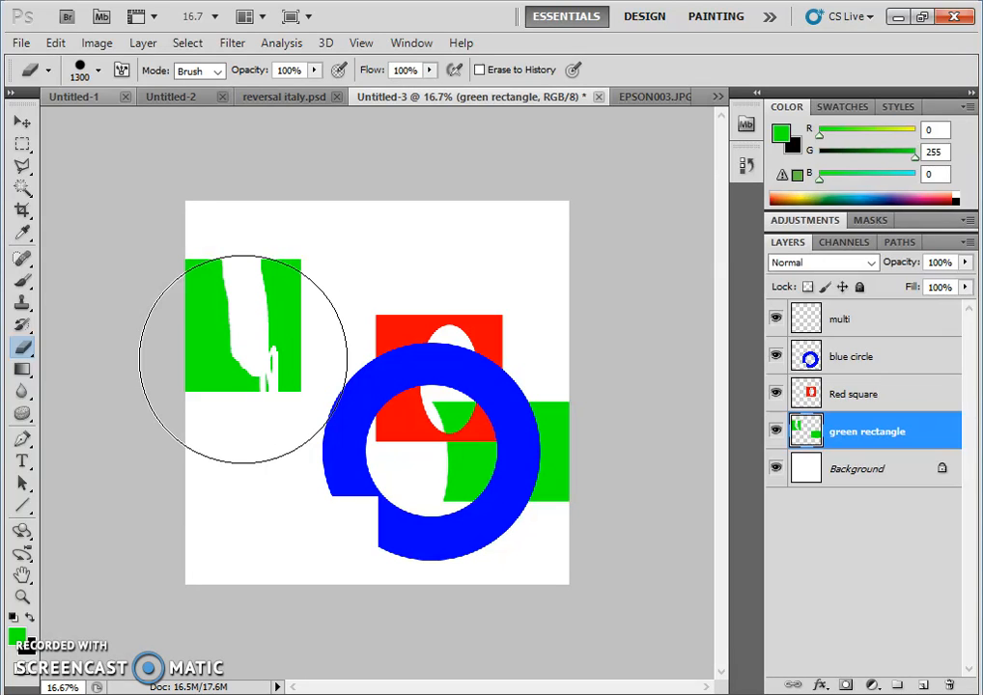
{"action": "key", "text": "bracketright"}
{"action": "key", "text": "bracketright"}
{"action": "key", "text": "bracketright"}
{"action": "key", "text": "bracketright"}
{"action": "key", "text": "bracketleft"}
{"action": "key", "text": "bracketleft"}
{"action": "key", "text": "bracketleft"}
{"action": "key", "text": "bracketleft"}
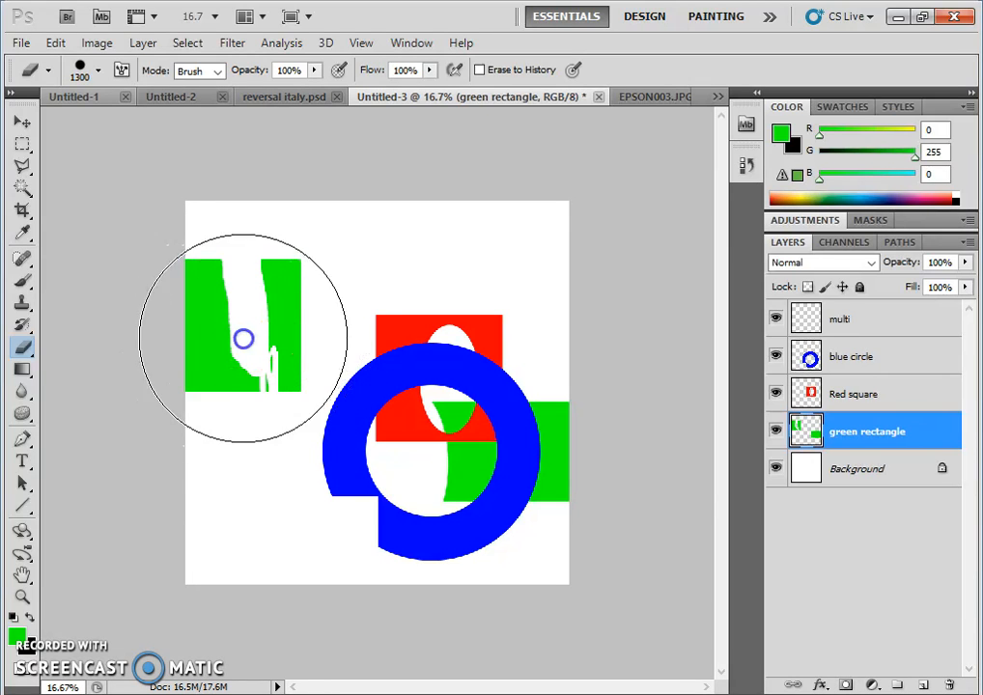
{"action": "left_click", "coordinate": [243, 321]}
{"action": "mouse_move", "coordinate": [274, 464]}
{"action": "left_mouse_down"}
{"action": "mouse_move", "coordinate": [287, 391]}
{"action": "mouse_move", "coordinate": [253, 434]}
{"action": "mouse_move", "coordinate": [250, 468]}
{"action": "mouse_move", "coordinate": [261, 416]}
{"action": "mouse_move", "coordinate": [279, 473]}
{"action": "left_mouse_up"}
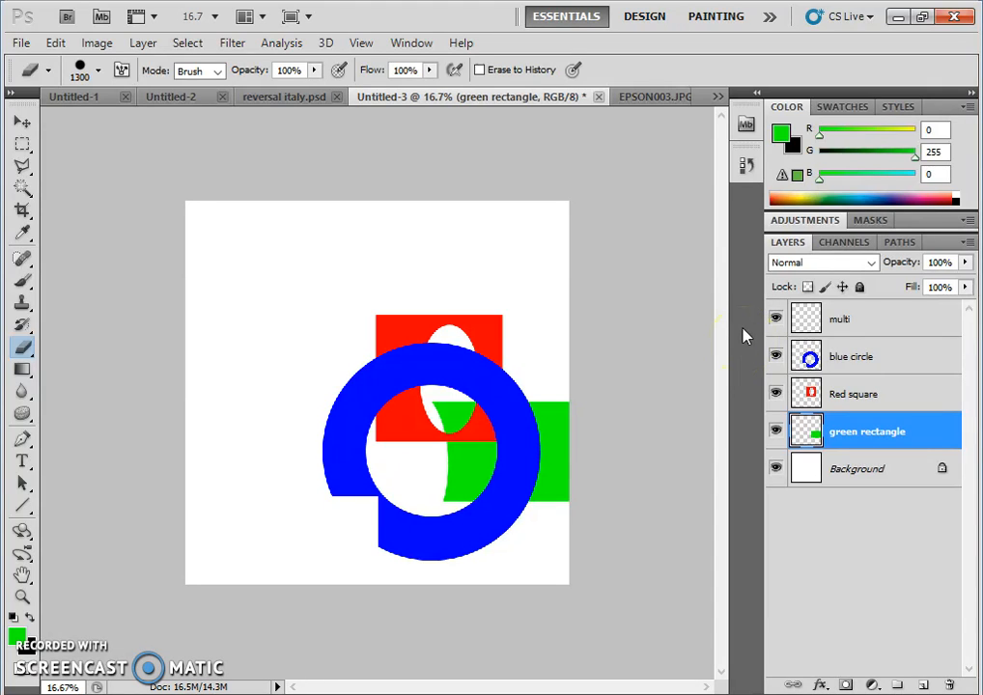
- Open the History panel and lengthen it to show the full list of recorded states
{"action": "left_click", "coordinate": [746, 166]}
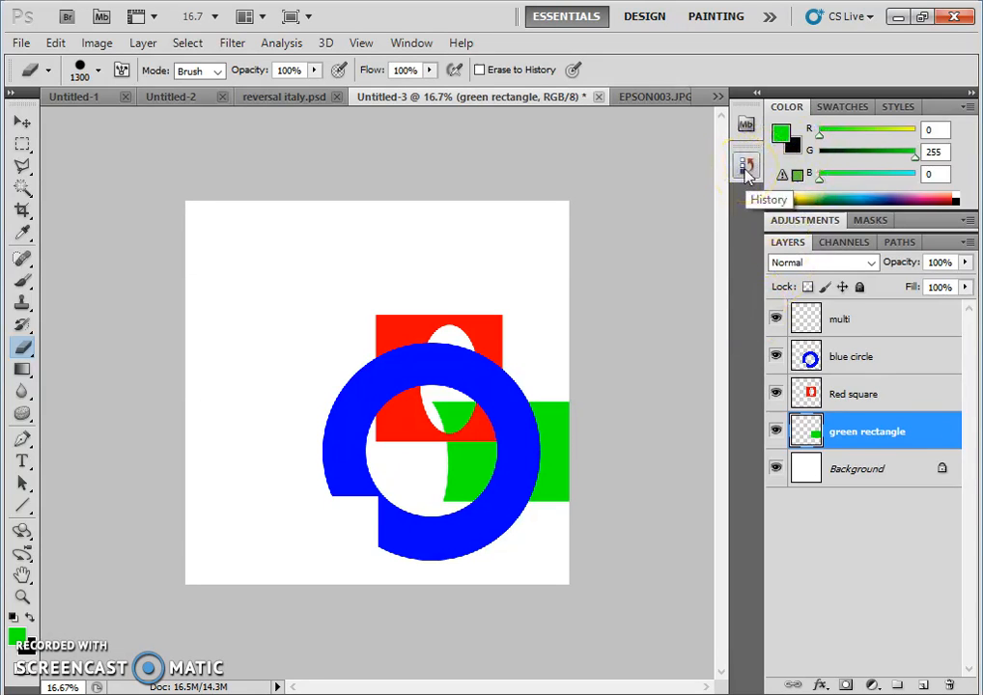
{"action": "left_click", "coordinate": [413, 44]}
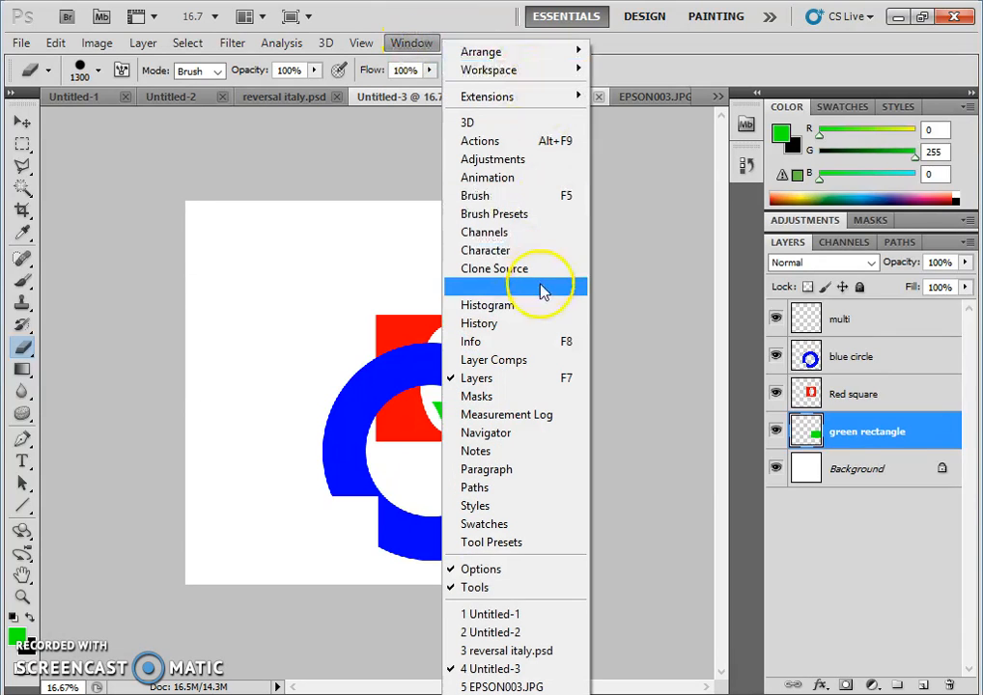
{"action": "left_click", "coordinate": [752, 169]}
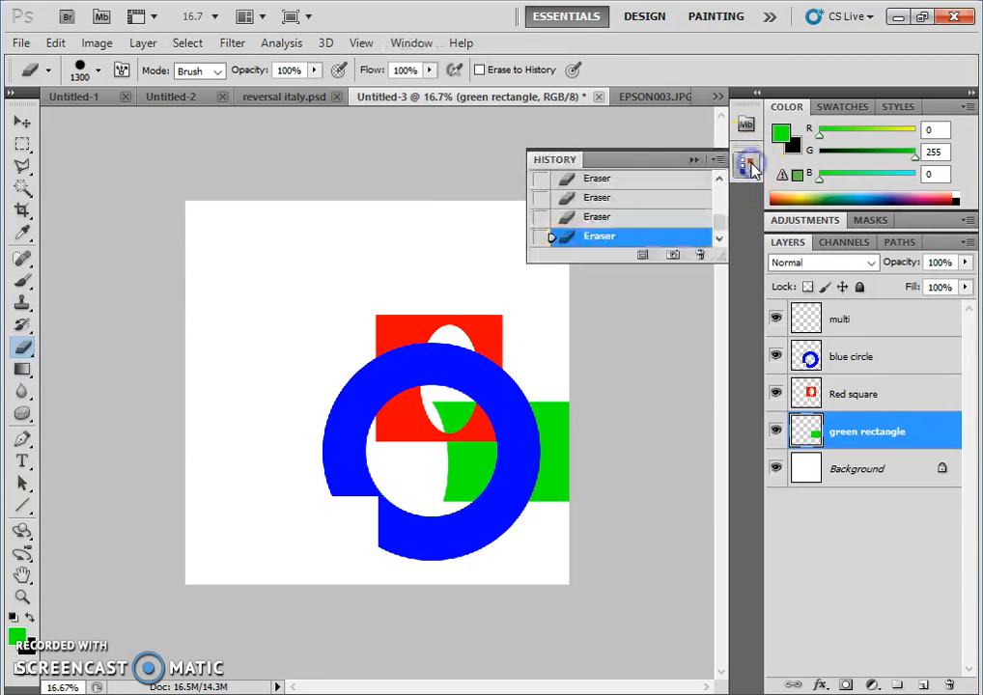
{"action": "left_click_drag", "start_coordinate": [724, 256], "coordinate": [728, 637]}
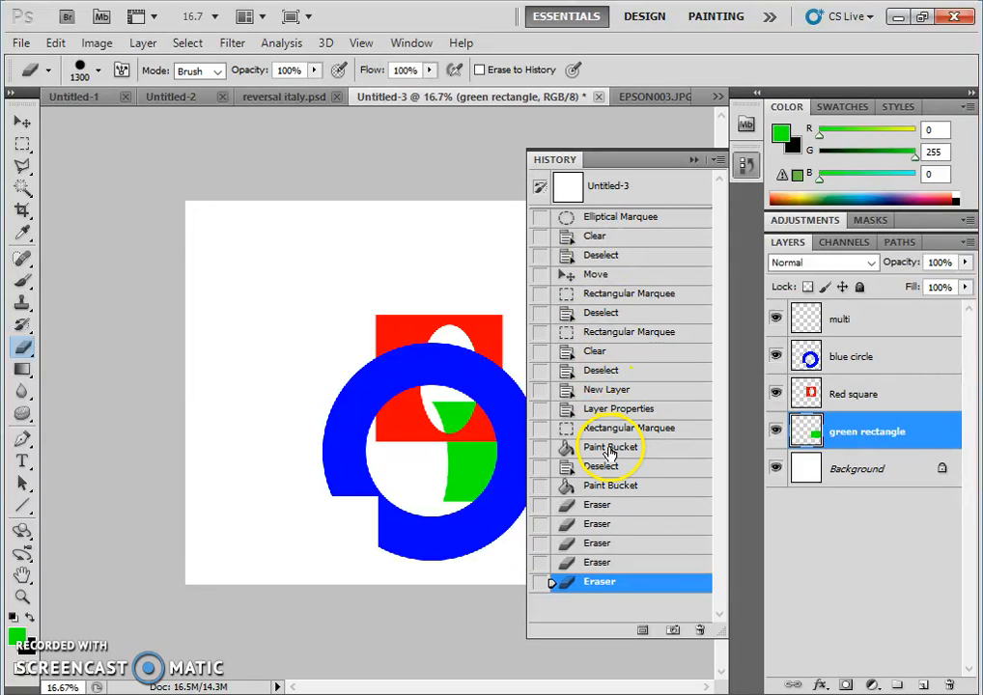
- Step back through the eraser states to the last Paint Bucket fill, and return to the final Eraser state
{"action": "left_click", "coordinate": [599, 564]}
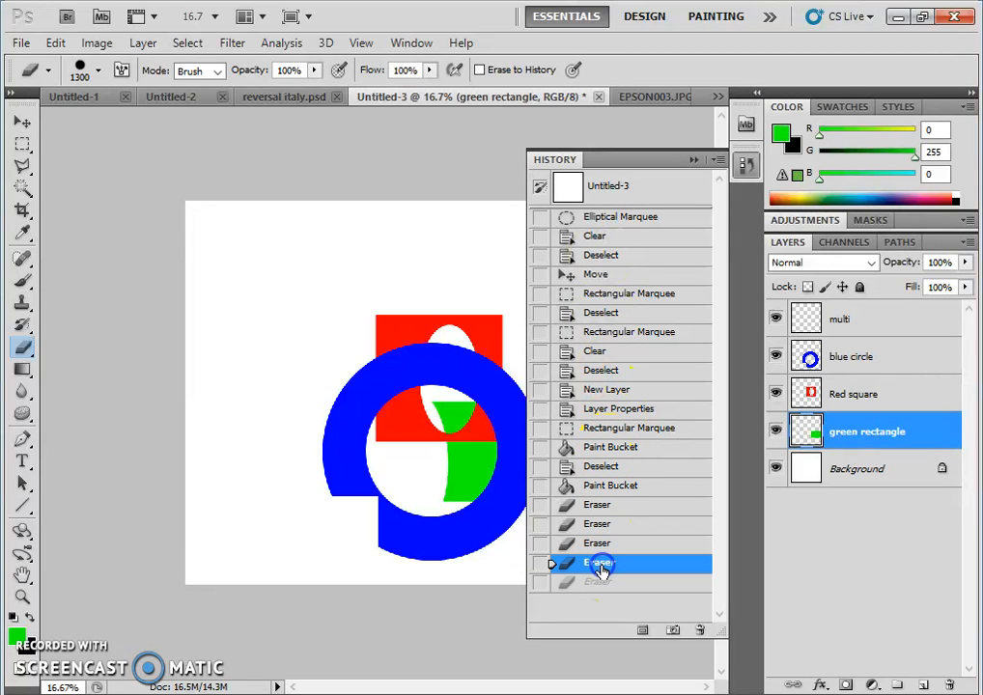
{"action": "left_click", "coordinate": [607, 541]}
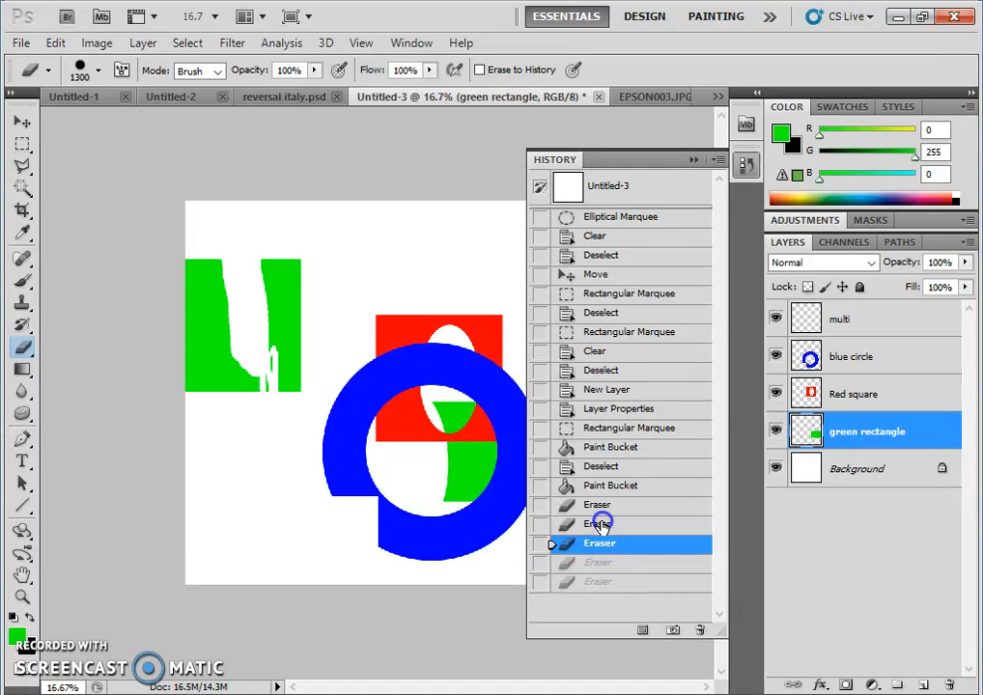
{"action": "left_click", "coordinate": [600, 525]}
{"action": "left_click", "coordinate": [594, 508]}
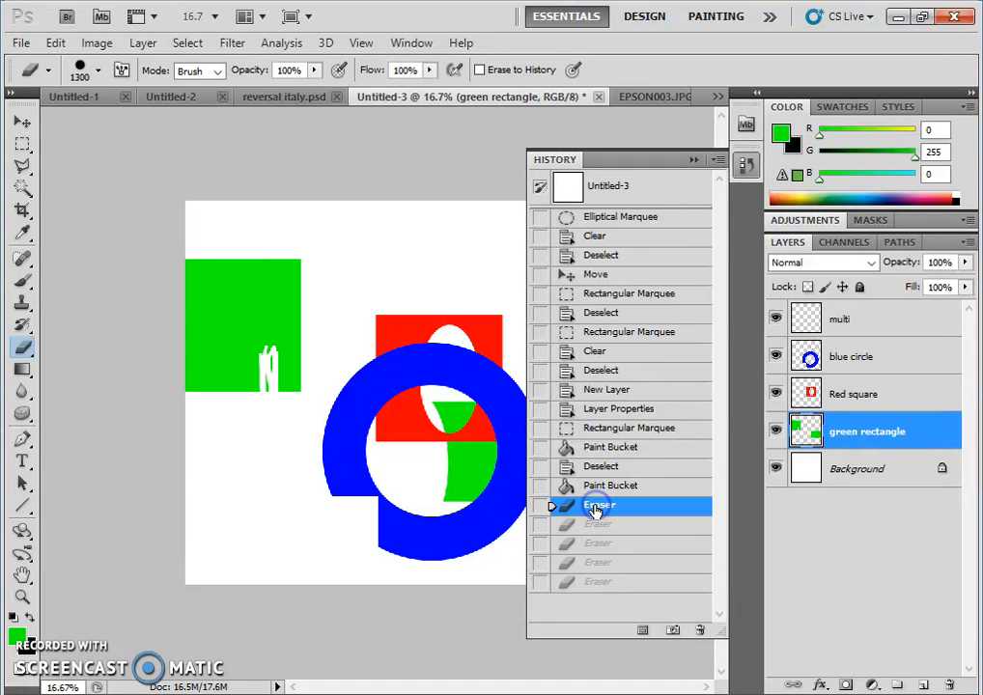
{"action": "left_click", "coordinate": [595, 485]}
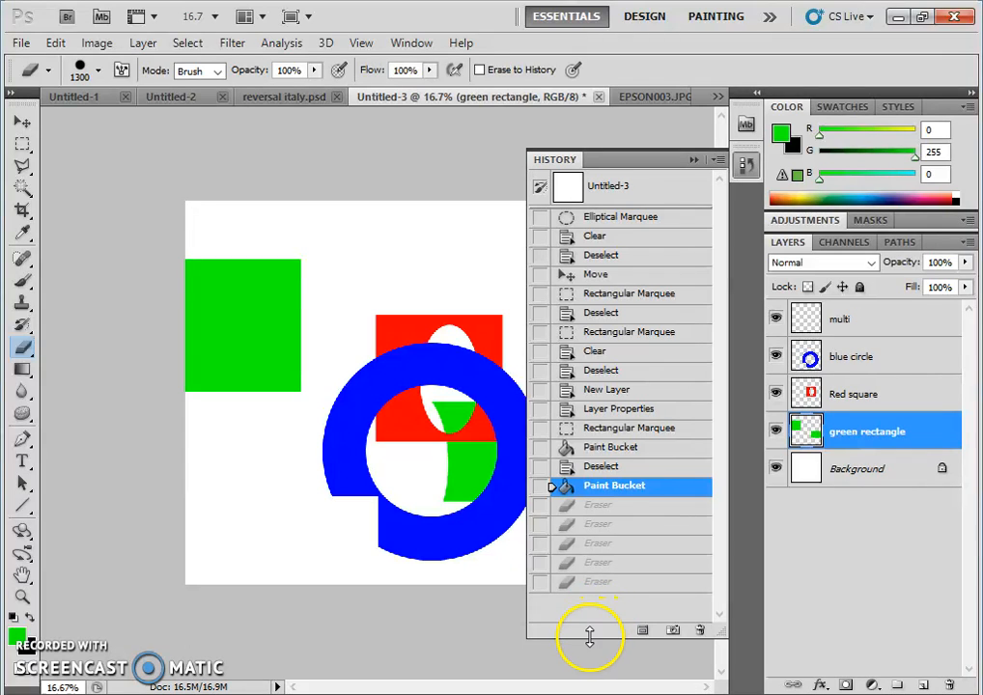
{"action": "mouse_move", "coordinate": [592, 590]}
{"action": "left_mouse_down"}
{"action": "mouse_move", "coordinate": [623, 588]}
{"action": "mouse_move", "coordinate": [693, 628]}
{"action": "mouse_move", "coordinate": [685, 614]}
{"action": "mouse_move", "coordinate": [698, 637]}
{"action": "mouse_move", "coordinate": [647, 579]}
{"action": "left_mouse_up"}
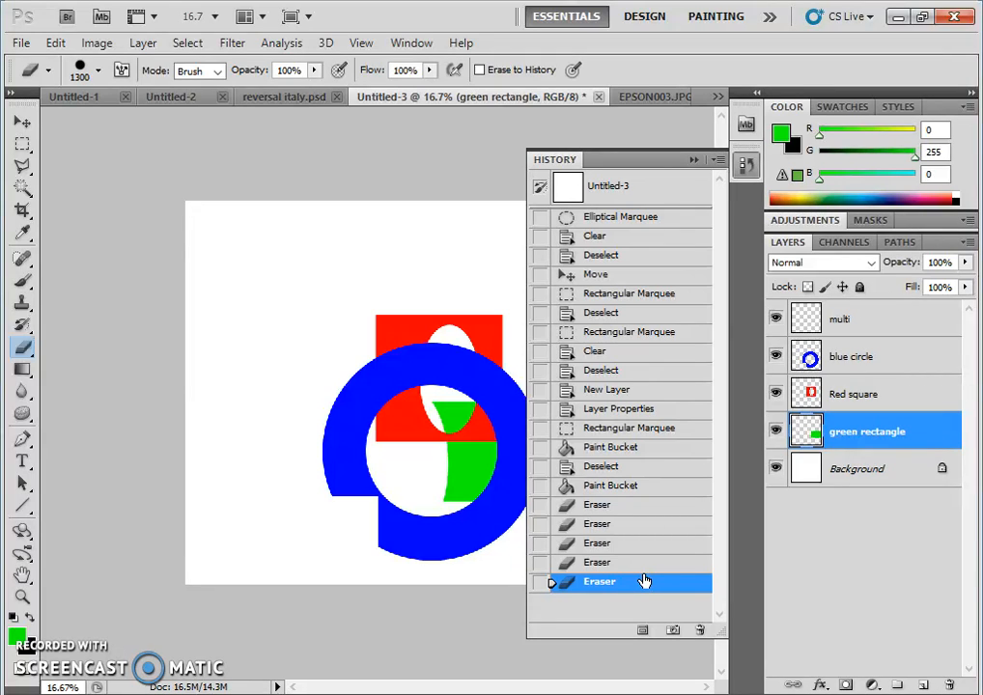
- Undo all the eraser strokes by stepping back through the history to the last Paint Bucket state
{"action": "left_click", "coordinate": [627, 585]}
{"action": "left_click", "coordinate": [610, 560]}
{"action": "left_click", "coordinate": [594, 543]}
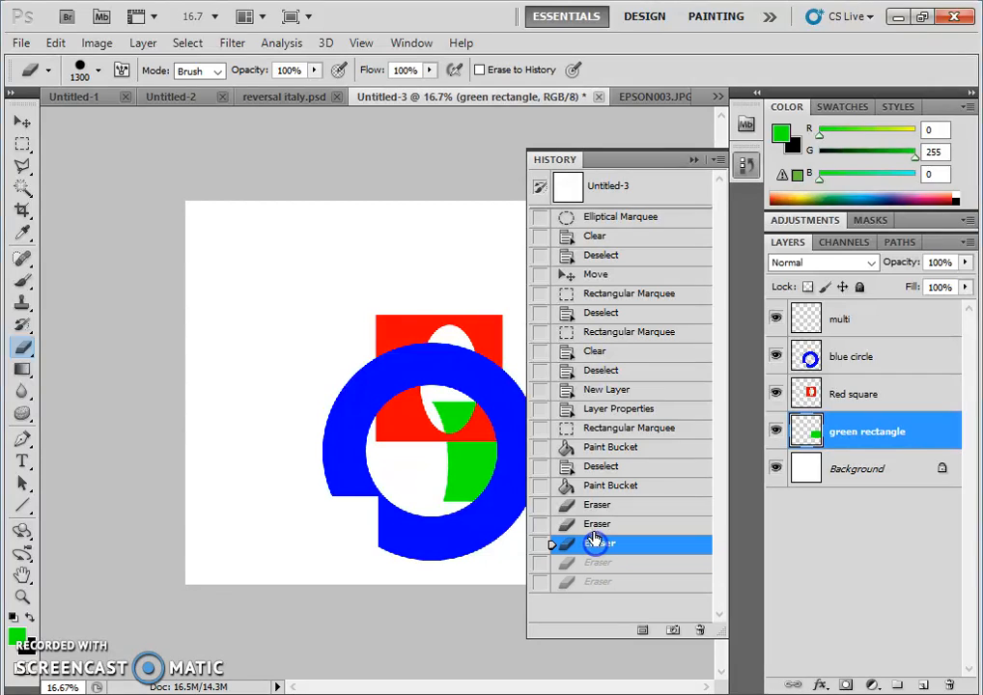
{"action": "left_click", "coordinate": [592, 523]}
{"action": "left_click", "coordinate": [590, 506]}
{"action": "left_click", "coordinate": [586, 487]}
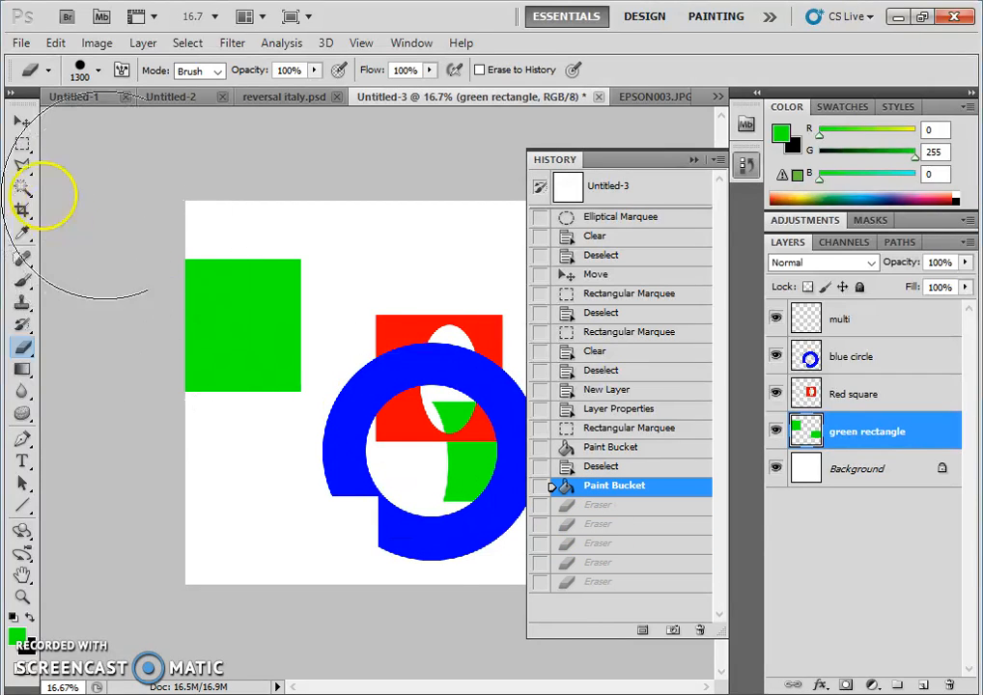
- Select a rectangle directly below the left green shape, fill it with the foreground green using the Paint Bucket, and deselect
{"action": "left_click", "coordinate": [22, 143]}
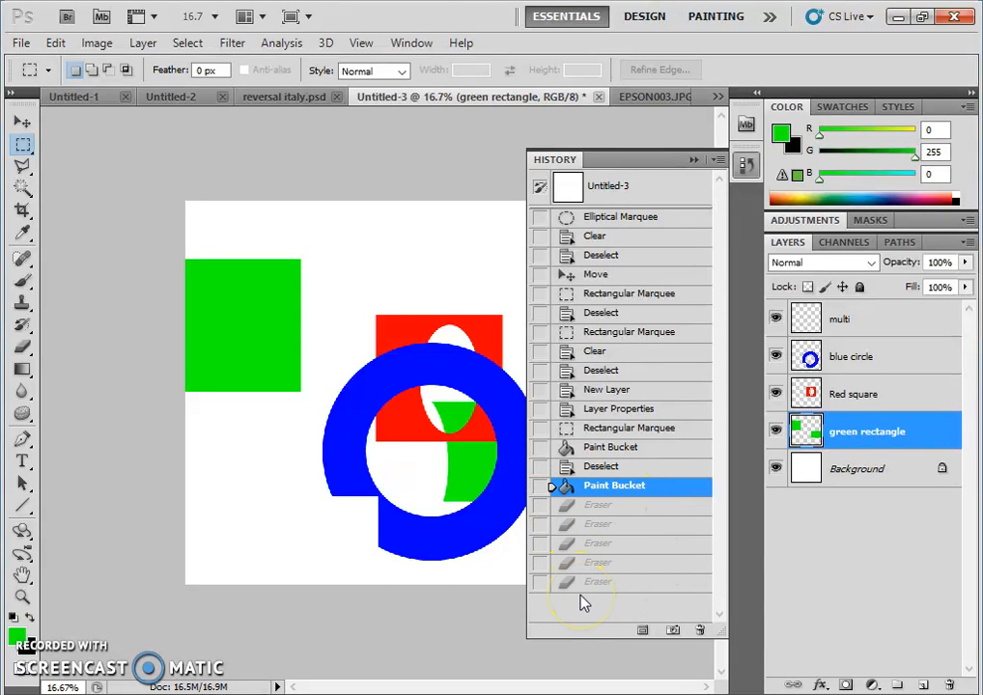
{"action": "left_click_drag", "start_coordinate": [182, 389], "coordinate": [255, 474]}
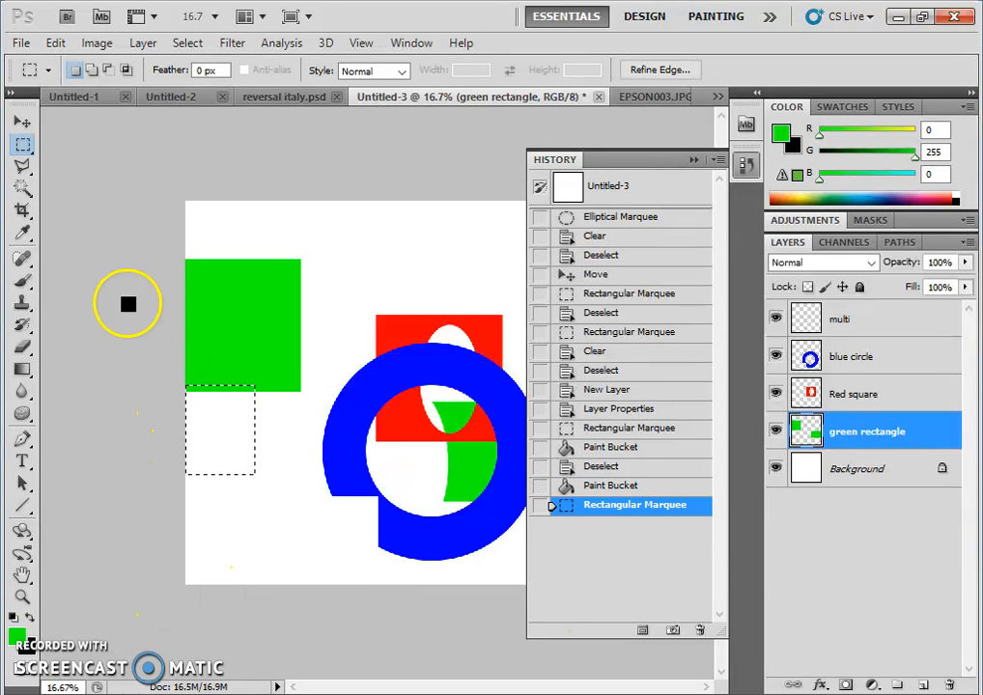
{"action": "left_click", "coordinate": [27, 368]}
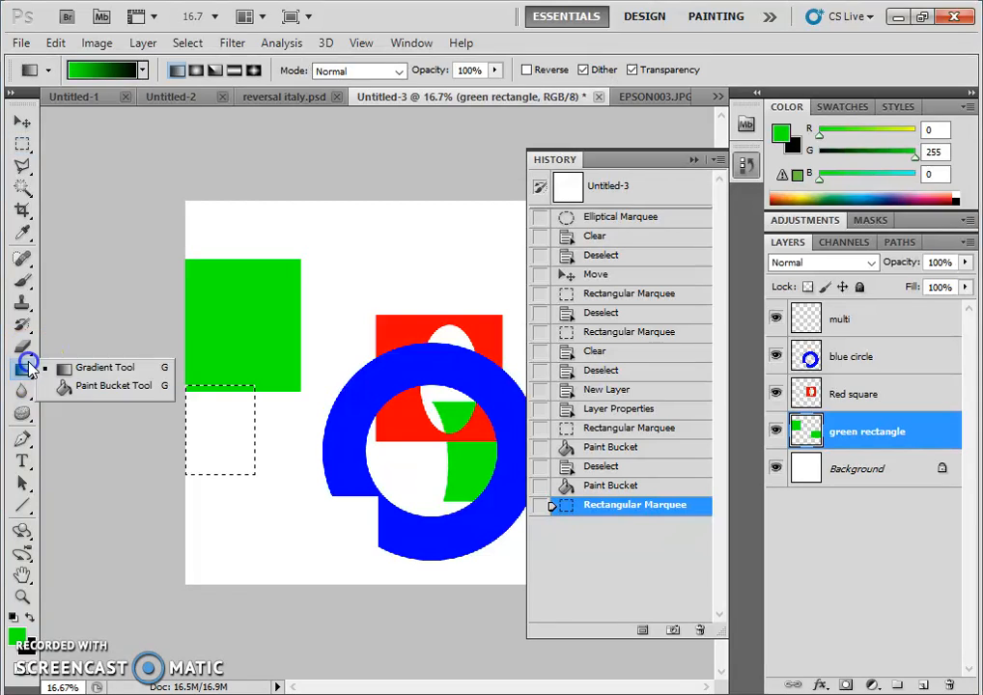
{"action": "left_click", "coordinate": [65, 385]}
{"action": "left_click", "coordinate": [203, 409]}
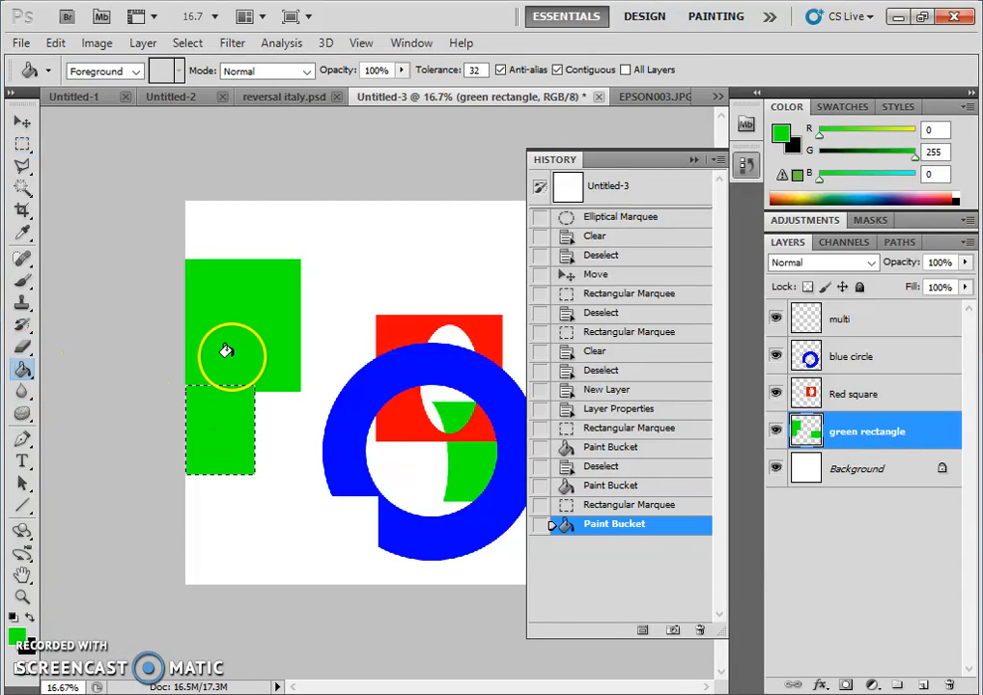
{"action": "left_click", "coordinate": [181, 45]}
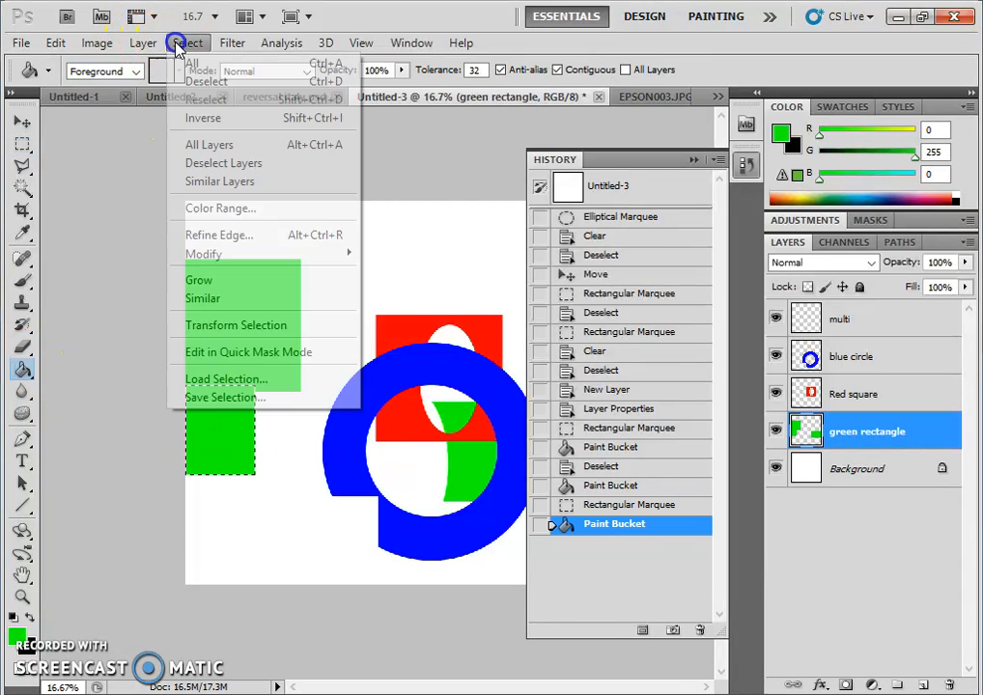
{"action": "left_click", "coordinate": [217, 85]}
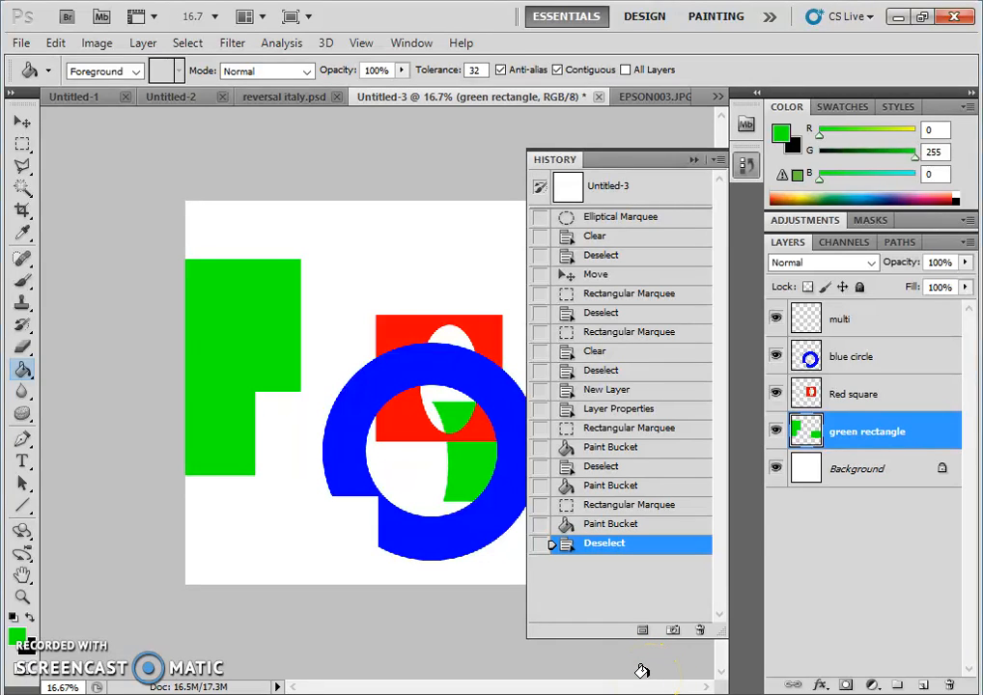
- Collapse the History panel, showing how it reopens and closes again
{"action": "left_click", "coordinate": [694, 161]}
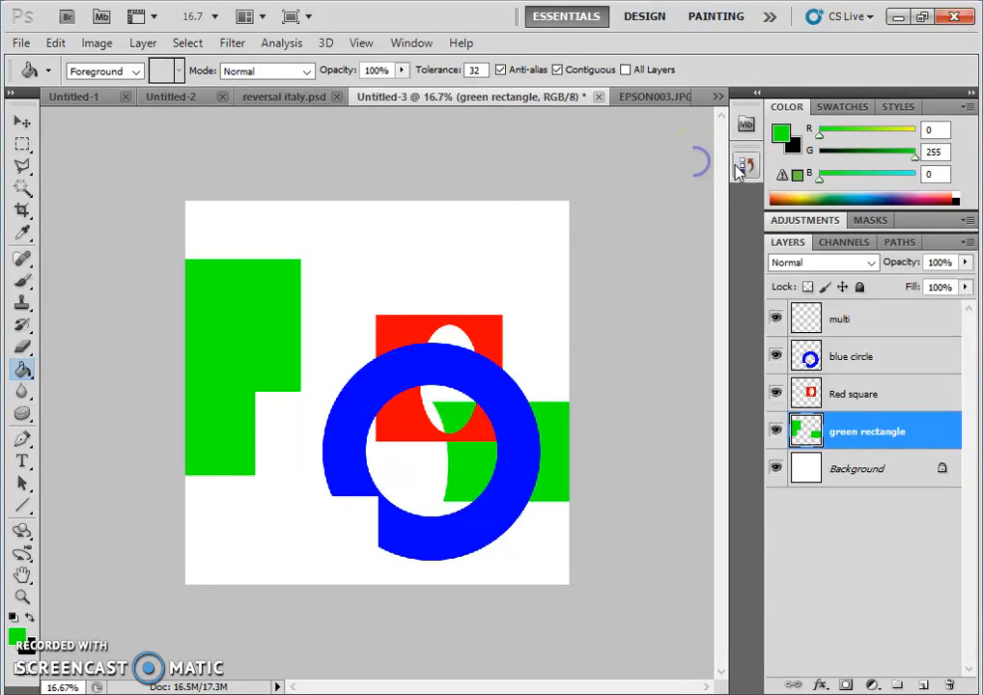
{"action": "left_click", "coordinate": [744, 168]}
{"action": "left_click", "coordinate": [751, 172]}
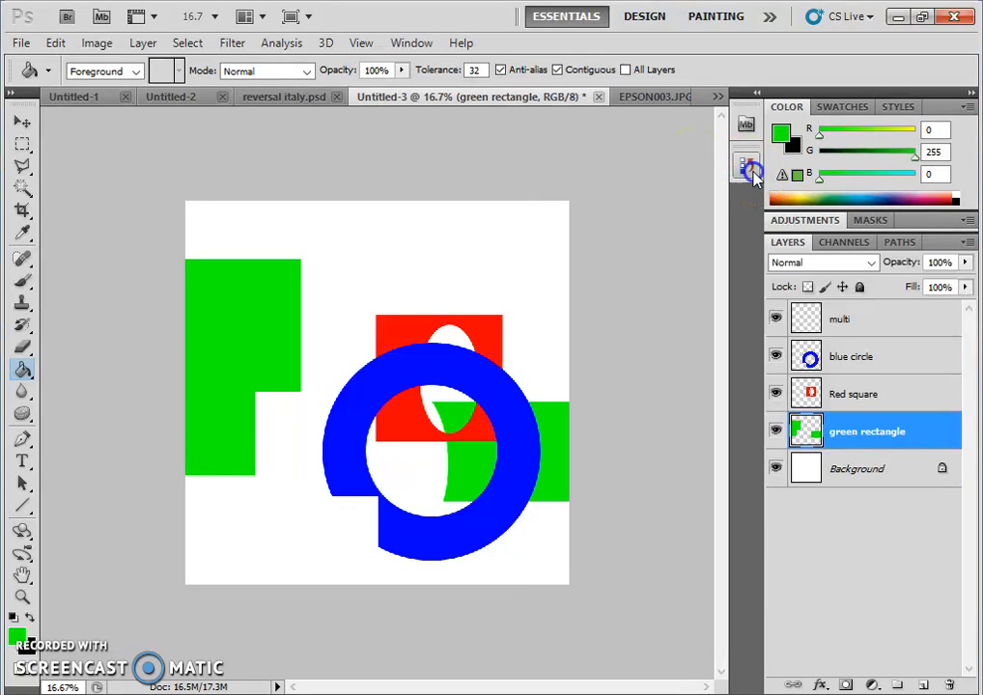
{"action": "left_click", "coordinate": [752, 172]}
{"action": "left_click", "coordinate": [753, 174]}
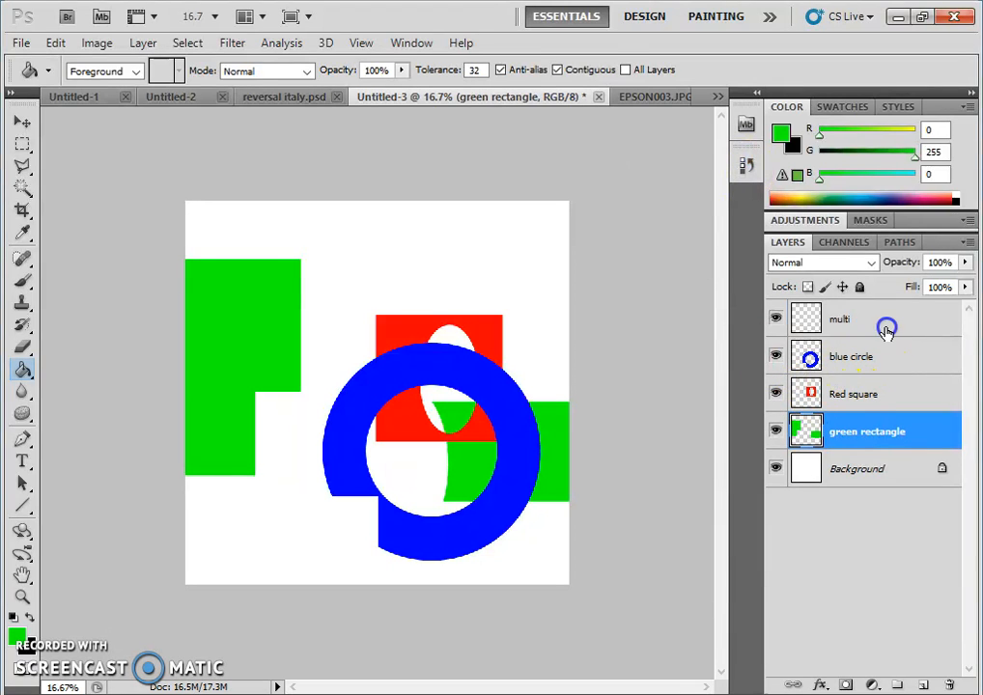
- Make the multi layer active and hide the blue circle, Red square and green rectangle layers
{"action": "left_click", "coordinate": [887, 331]}
{"action": "left_click", "coordinate": [775, 356]}
{"action": "left_click", "coordinate": [775, 394]}
{"action": "left_click", "coordinate": [775, 432]}
{"action": "left_click", "coordinate": [776, 355]}
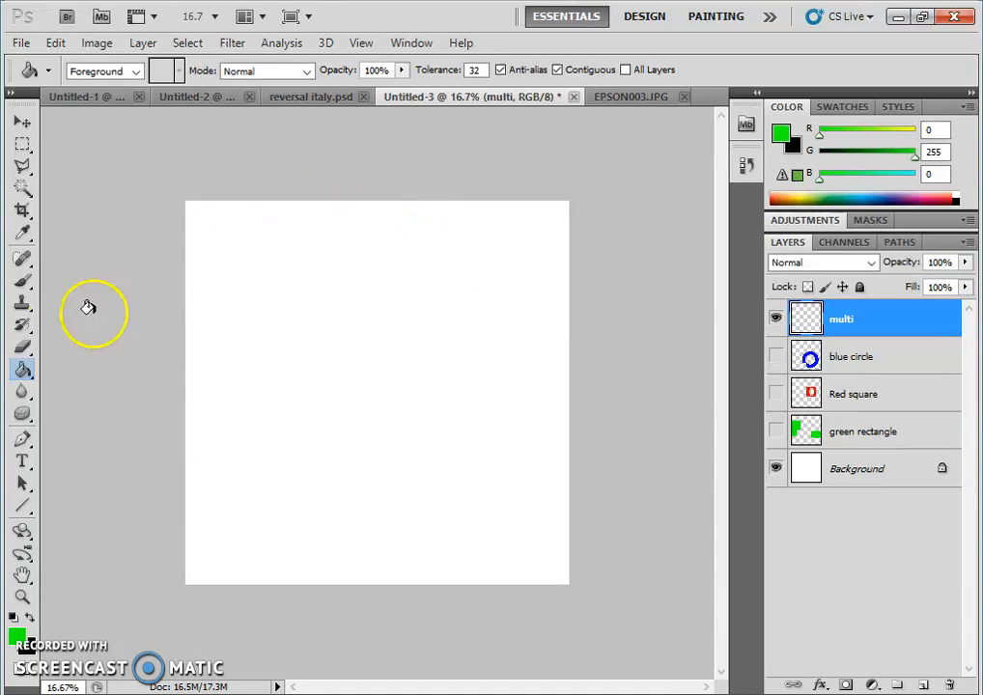
- Draw a large square marquee in the canvas's upper left and fill it with a purple swatch on the multi layer
{"action": "left_click", "coordinate": [23, 147]}
{"action": "left_click_drag", "start_coordinate": [202, 228], "coordinate": [418, 442]}
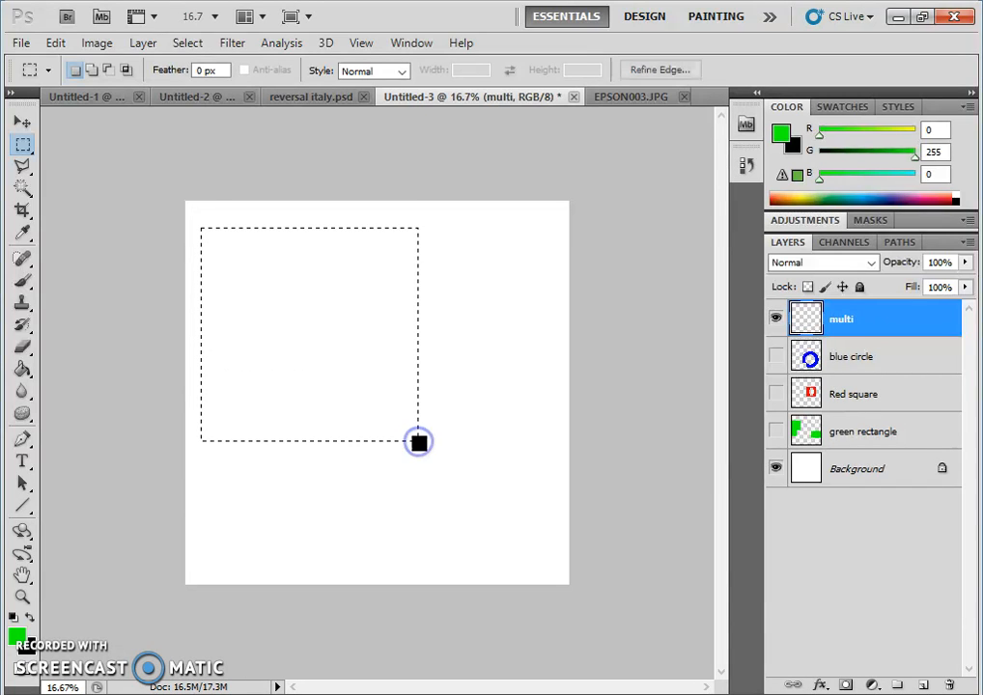
{"action": "left_click", "coordinate": [831, 107]}
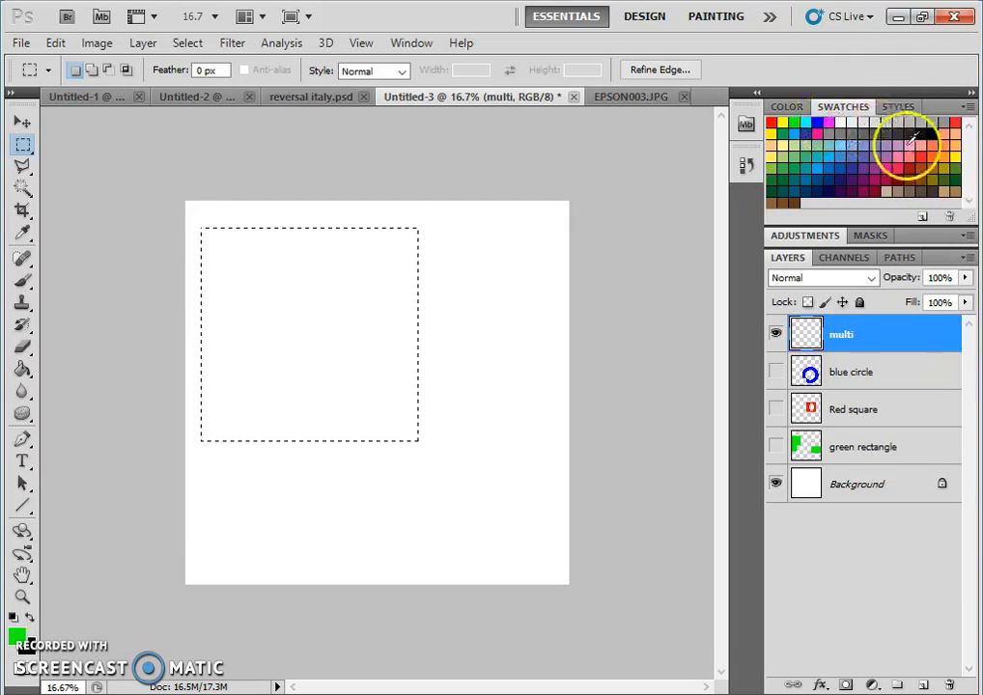
{"action": "left_click", "coordinate": [884, 160]}
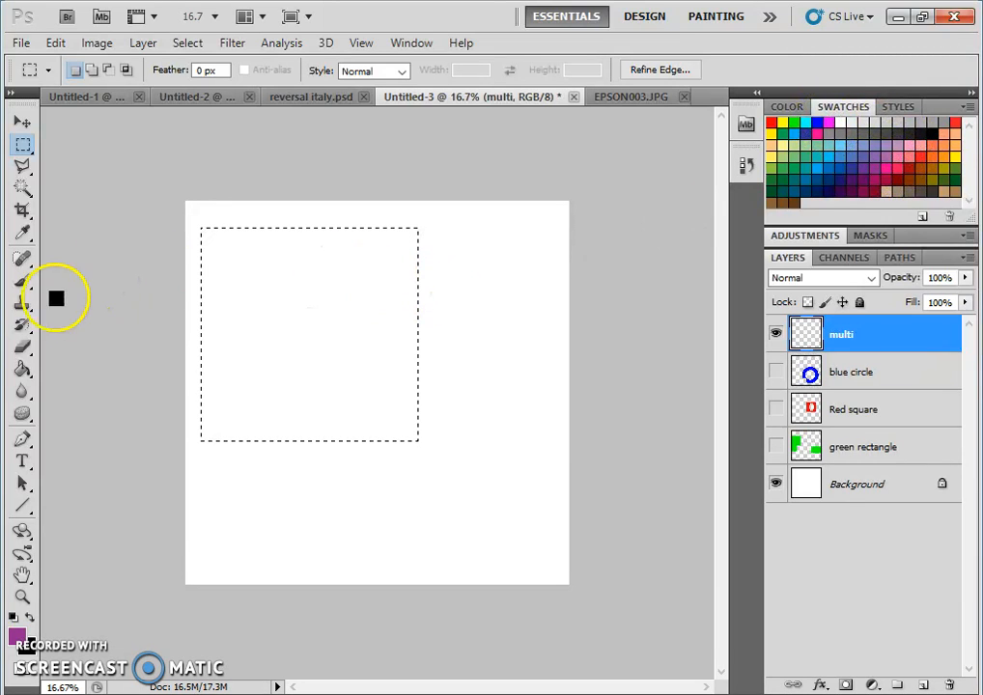
{"action": "left_click", "coordinate": [22, 369]}
{"action": "left_click", "coordinate": [248, 285]}
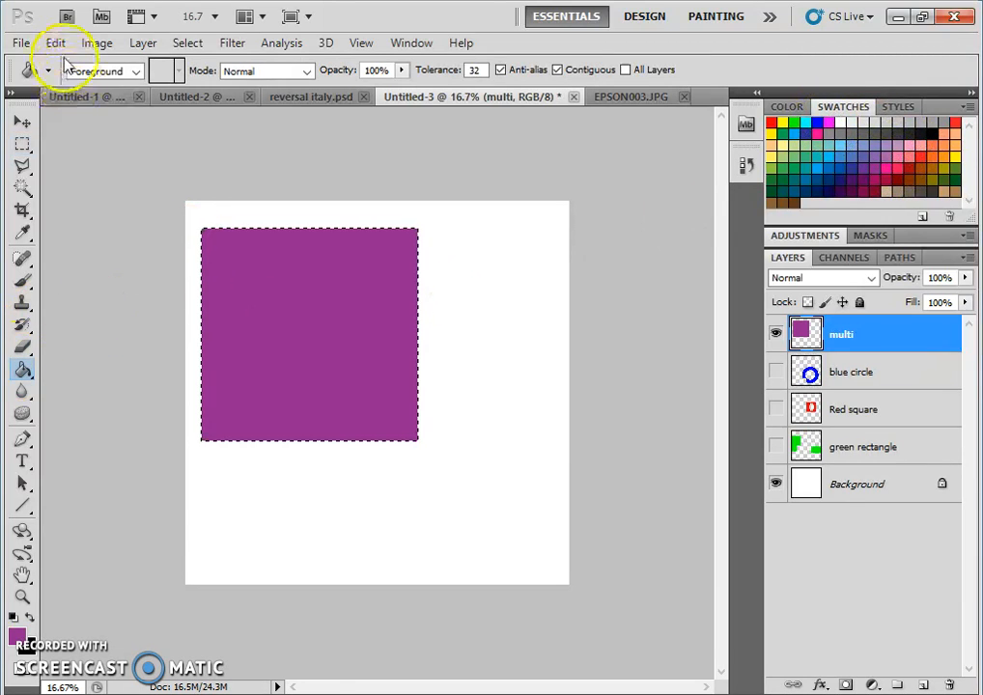
- Apply the Fill command to the purple selection with Foreground Color, Normal mode and 100% opacity
{"action": "left_click", "coordinate": [55, 43]}
{"action": "left_click", "coordinate": [89, 270]}
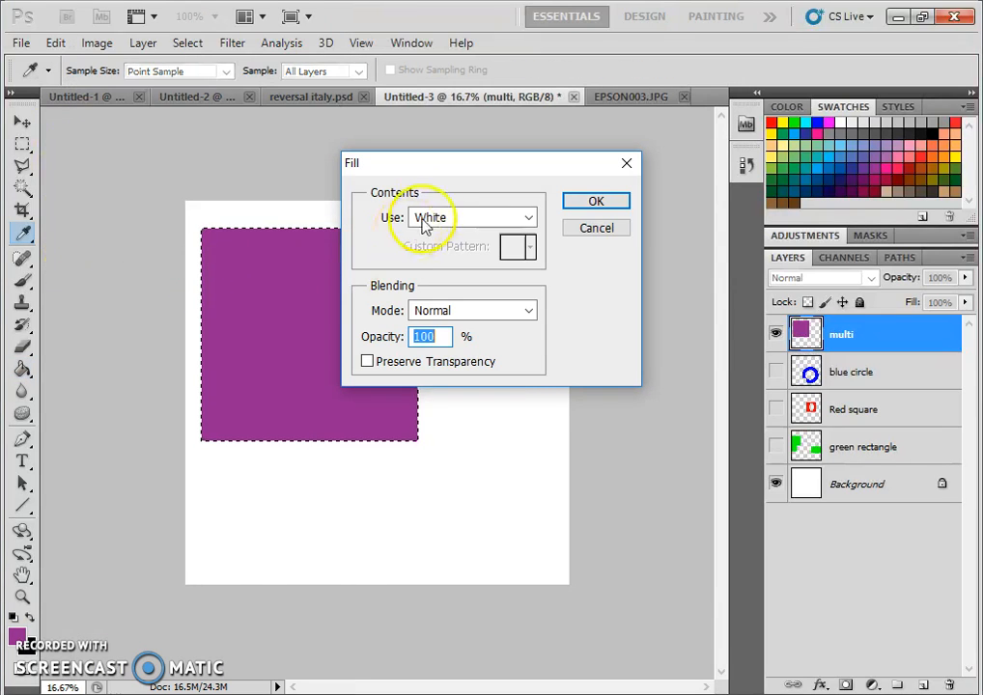
{"action": "left_click", "coordinate": [424, 218]}
{"action": "left_click", "coordinate": [436, 234]}
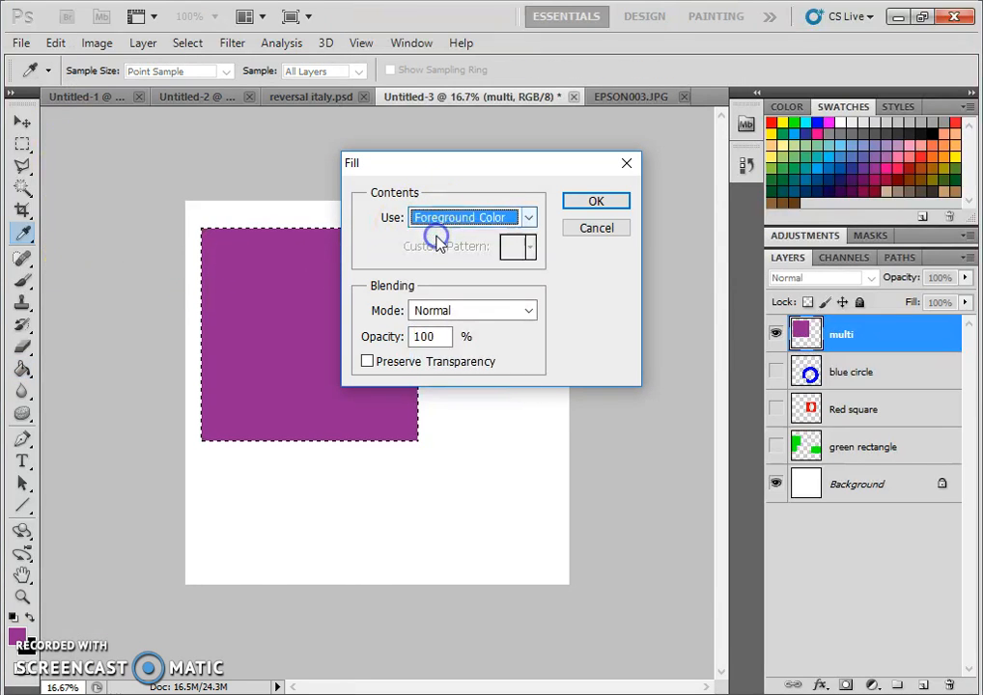
{"action": "left_click", "coordinate": [585, 197]}
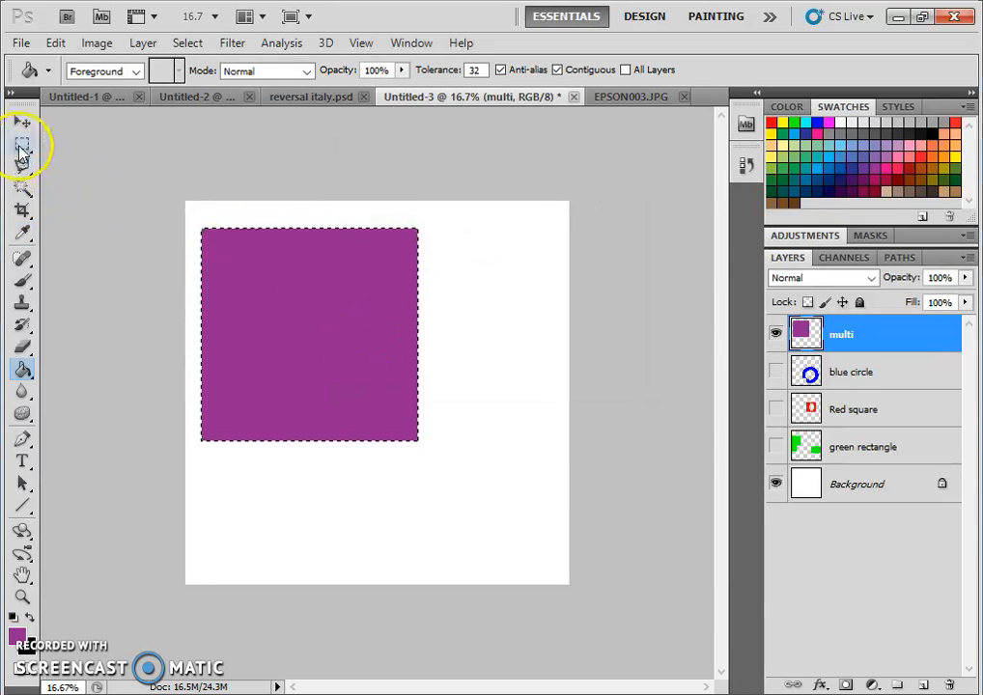
- Draw a slightly smaller square marquee inside the purple square and fill it with a blue swatch using the Paint Bucket
{"action": "left_click", "coordinate": [23, 142]}
{"action": "left_click", "coordinate": [221, 255]}
{"action": "left_click_drag", "start_coordinate": [219, 253], "coordinate": [352, 395]}
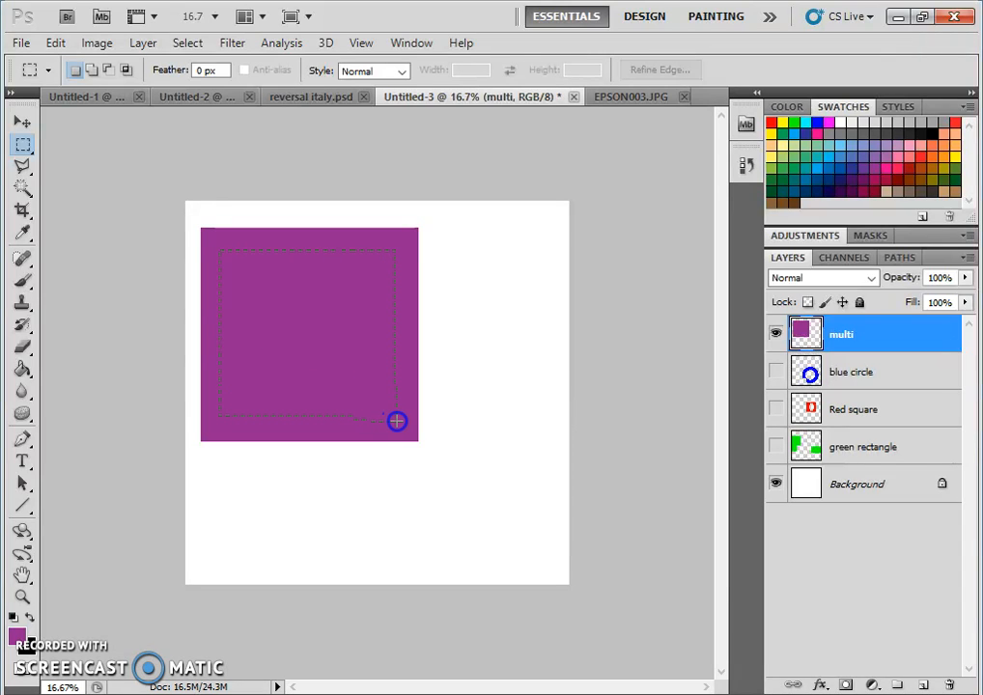
{"action": "left_click_drag", "start_coordinate": [398, 421], "coordinate": [398, 420]}
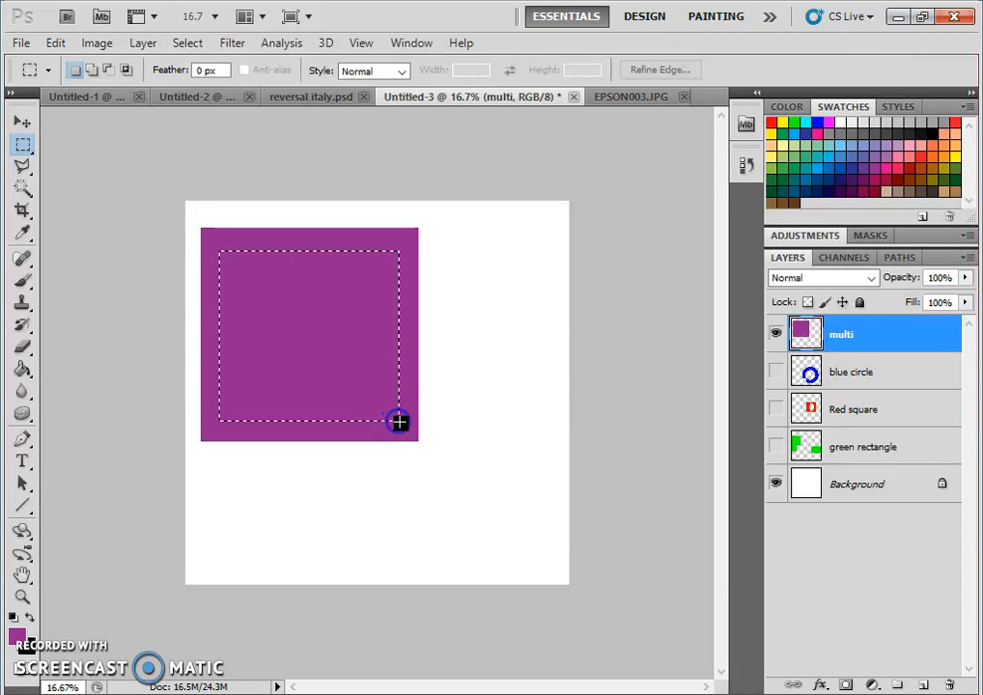
{"action": "left_click", "coordinate": [413, 389]}
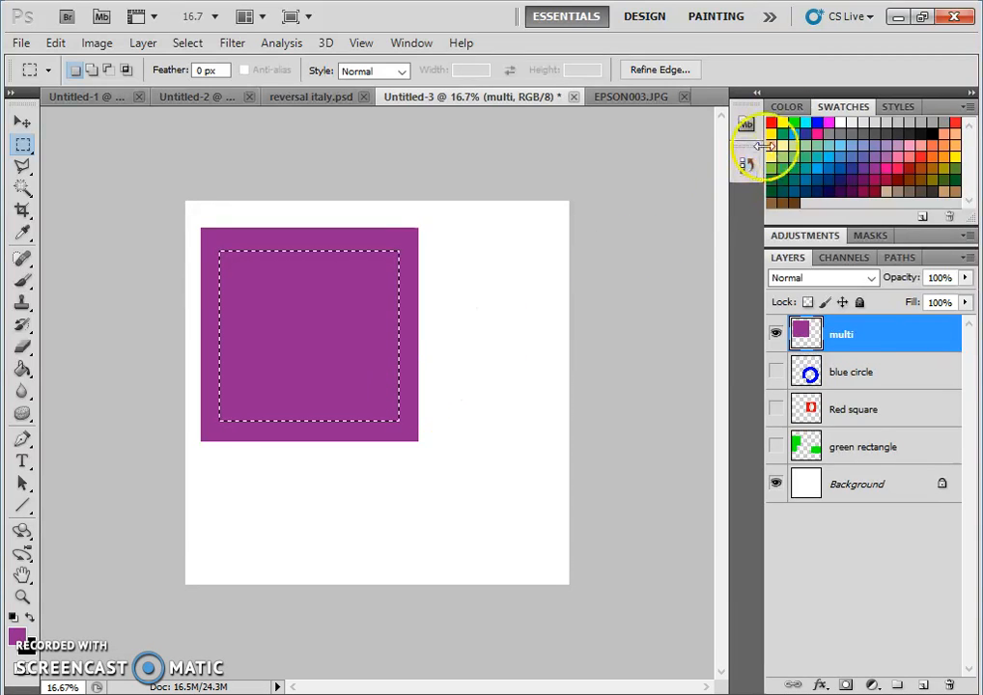
{"action": "left_click", "coordinate": [818, 122]}
{"action": "left_click", "coordinate": [274, 352]}
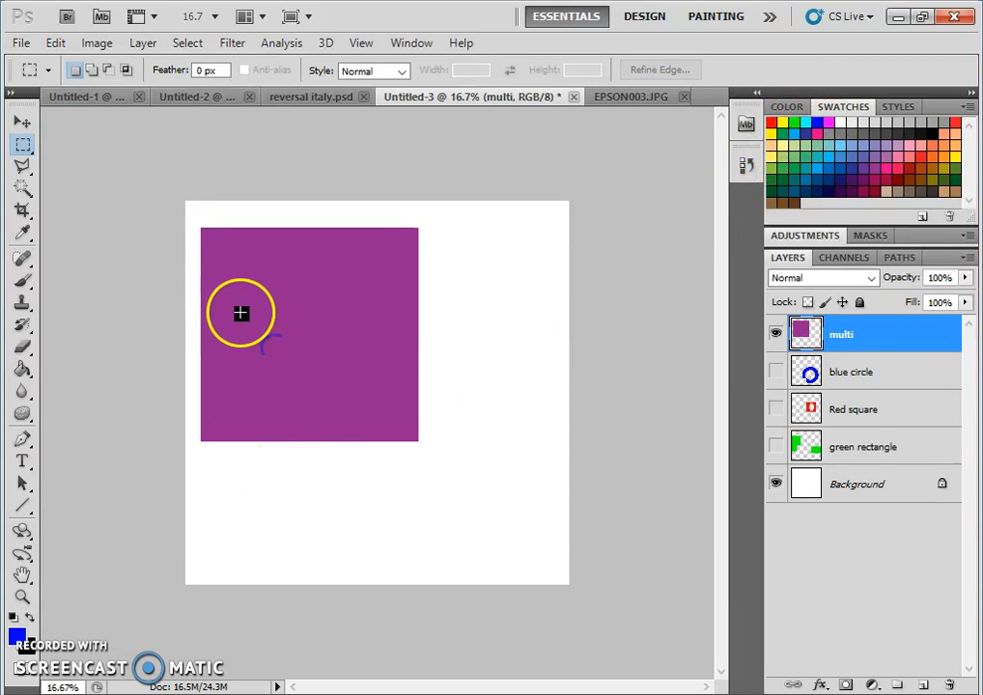
{"action": "mouse_move", "coordinate": [219, 249]}
{"action": "left_mouse_down"}
{"action": "mouse_move", "coordinate": [341, 399]}
{"action": "mouse_move", "coordinate": [395, 417]}
{"action": "left_mouse_up"}
{"action": "left_click", "coordinate": [23, 370]}
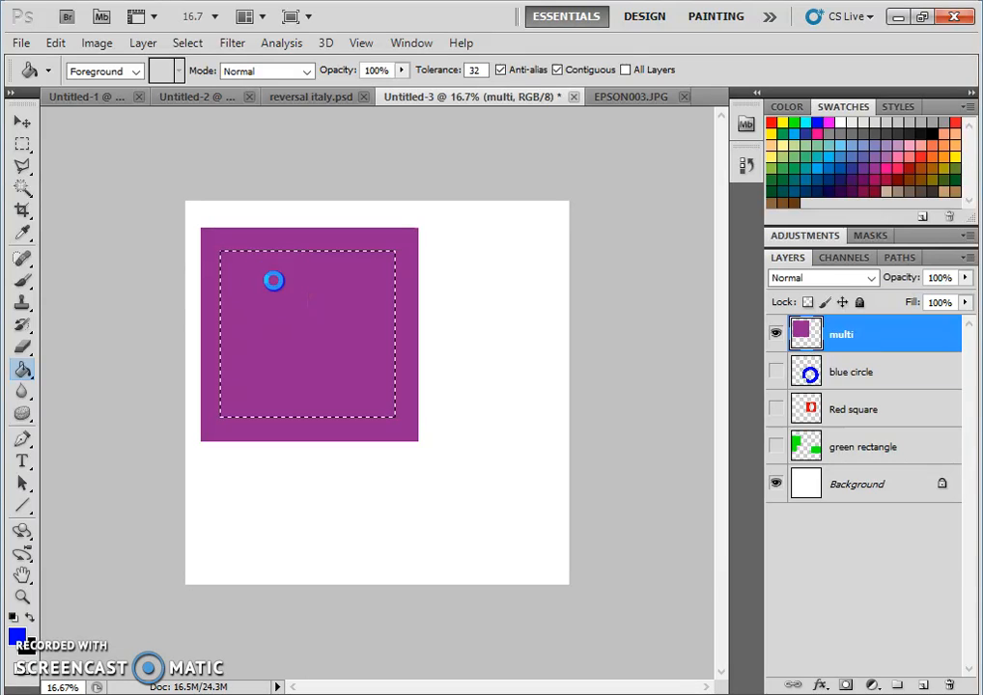
{"action": "left_click", "coordinate": [273, 280]}
- Draw a smaller rectangular marquee inside the blue square and fill it with the bright green swatch
{"action": "left_click", "coordinate": [23, 144]}
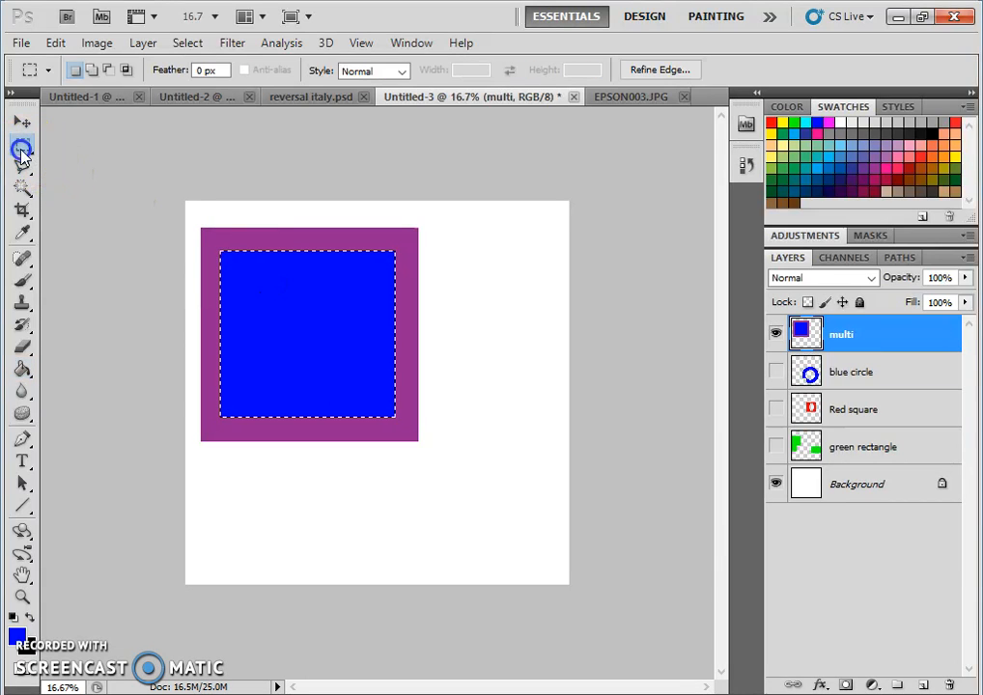
{"action": "left_click", "coordinate": [260, 292]}
{"action": "left_click_drag", "start_coordinate": [246, 280], "coordinate": [376, 399]}
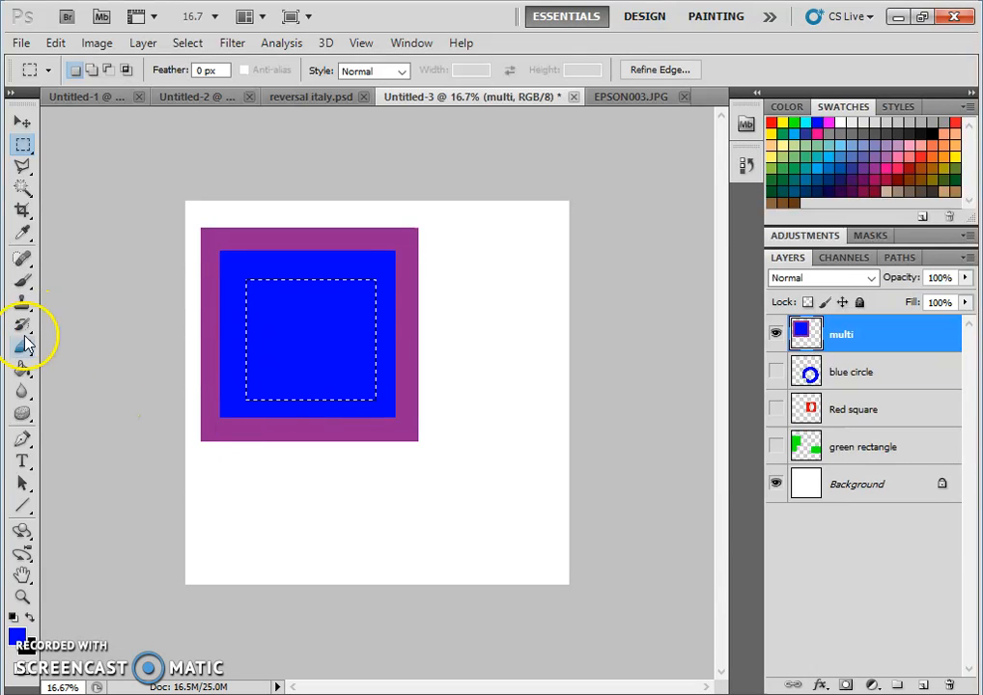
{"action": "left_click", "coordinate": [21, 368]}
{"action": "left_click", "coordinate": [795, 122]}
{"action": "left_click", "coordinate": [294, 305]}
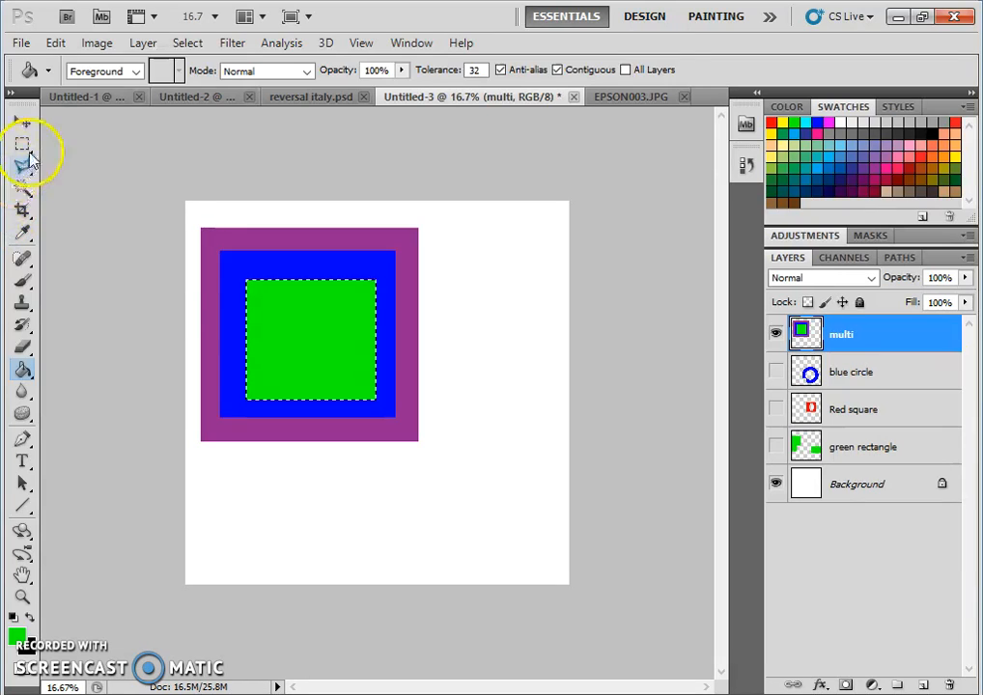
- Draw a smaller rectangular marquee inside the green area and fill it with the yellow swatch
{"action": "left_click", "coordinate": [22, 143]}
{"action": "left_click_drag", "start_coordinate": [265, 300], "coordinate": [288, 339]}
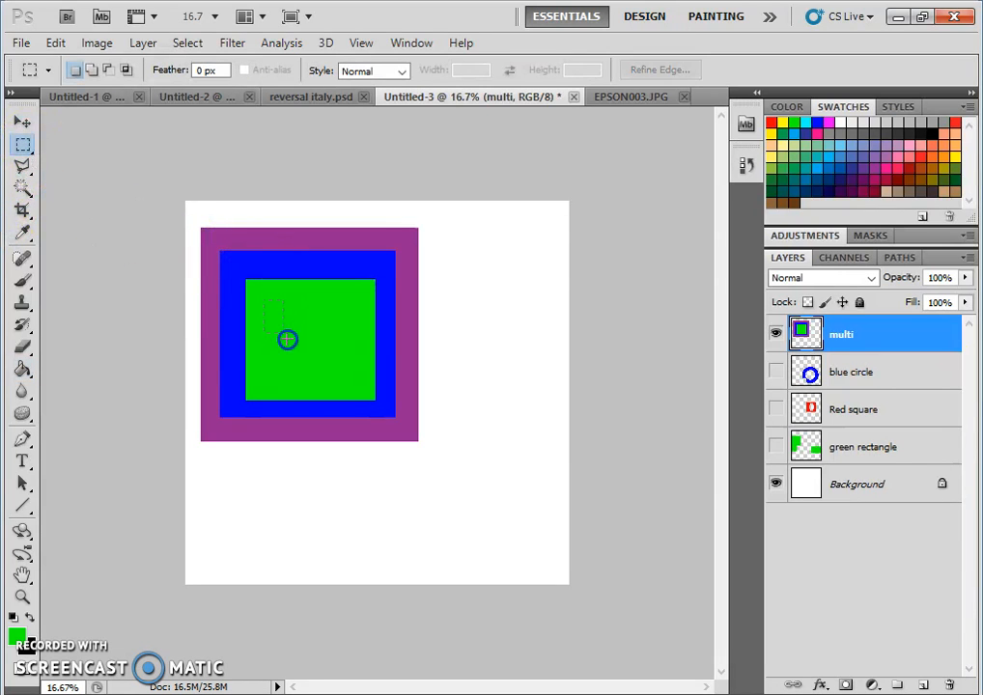
{"action": "left_click", "coordinate": [23, 370]}
{"action": "left_click", "coordinate": [783, 121]}
{"action": "left_click", "coordinate": [314, 334]}
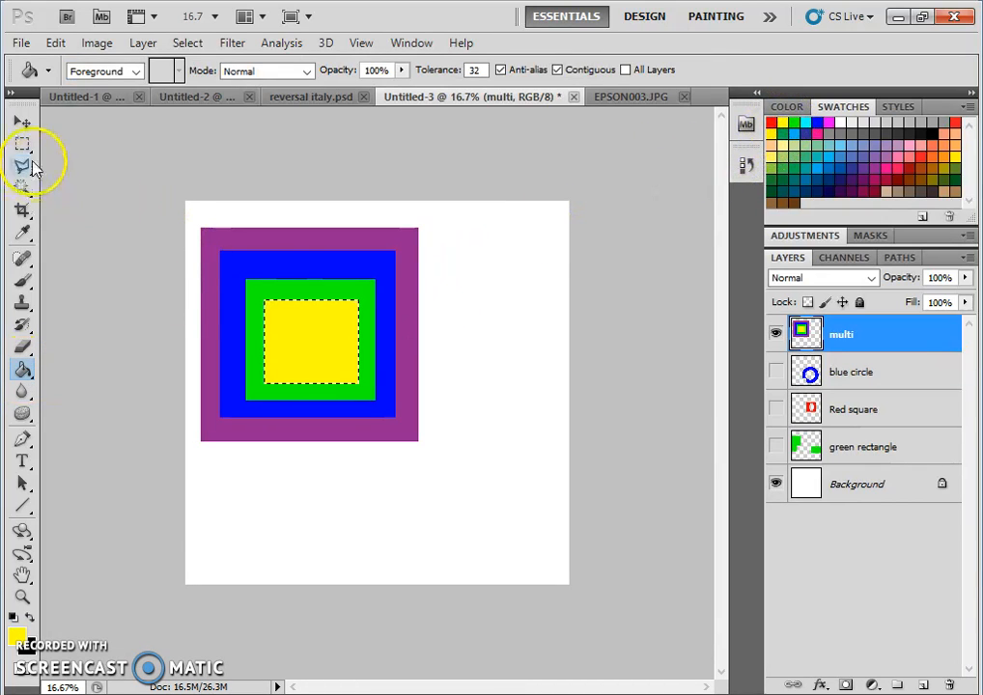
- Draw a smaller rectangular marquee inside the yellow area and fill it with a light orange swatch
{"action": "left_click", "coordinate": [22, 143]}
{"action": "left_click", "coordinate": [248, 316]}
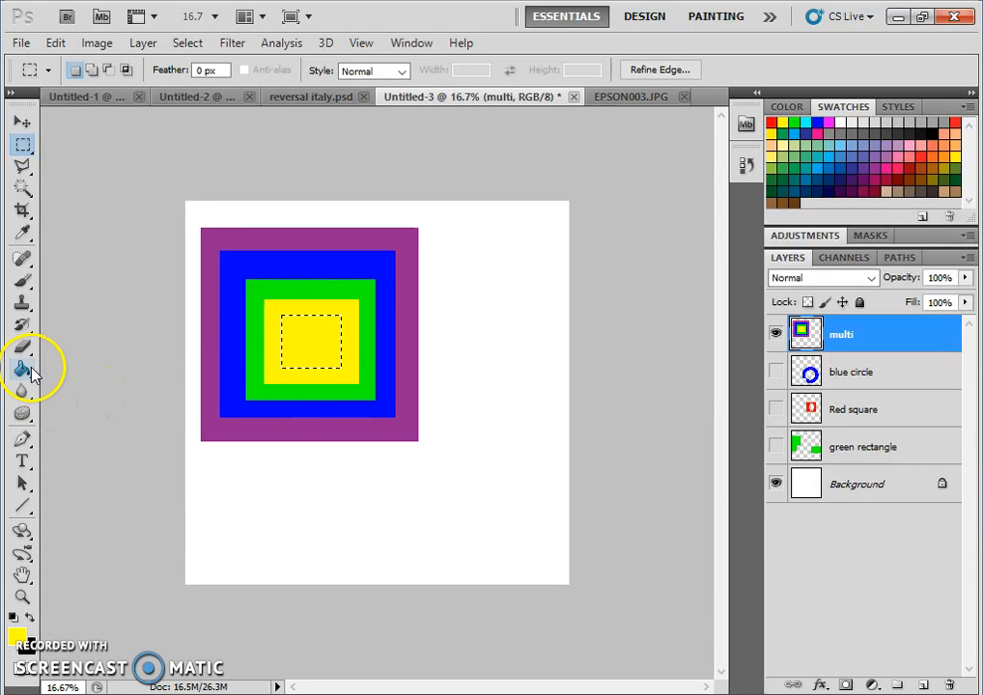
{"action": "left_click", "coordinate": [22, 370]}
{"action": "left_click", "coordinate": [931, 149]}
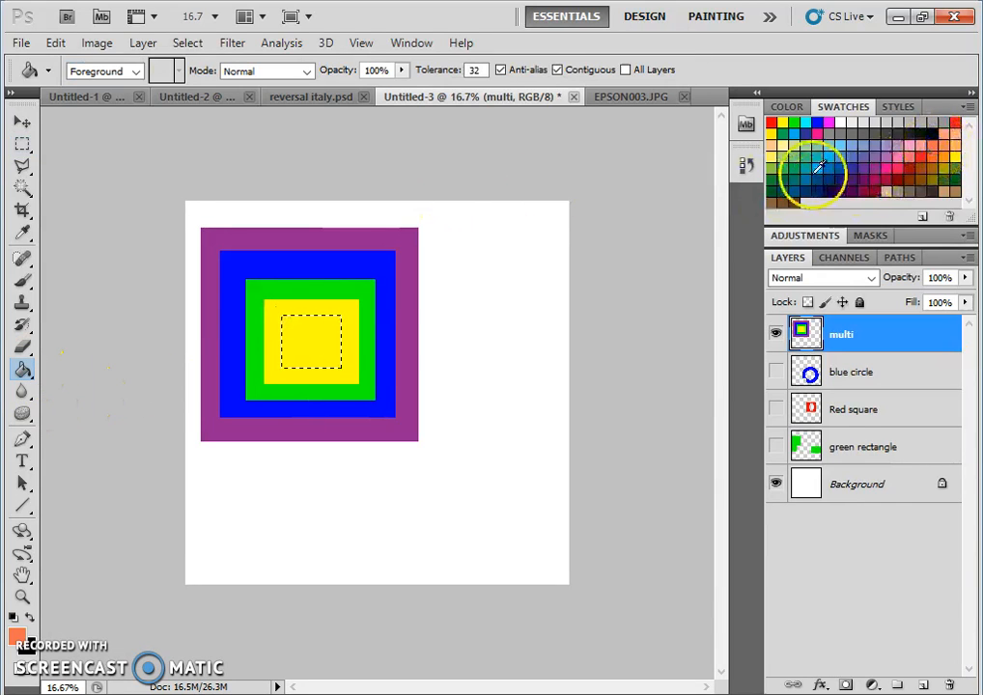
{"action": "left_click", "coordinate": [294, 334]}
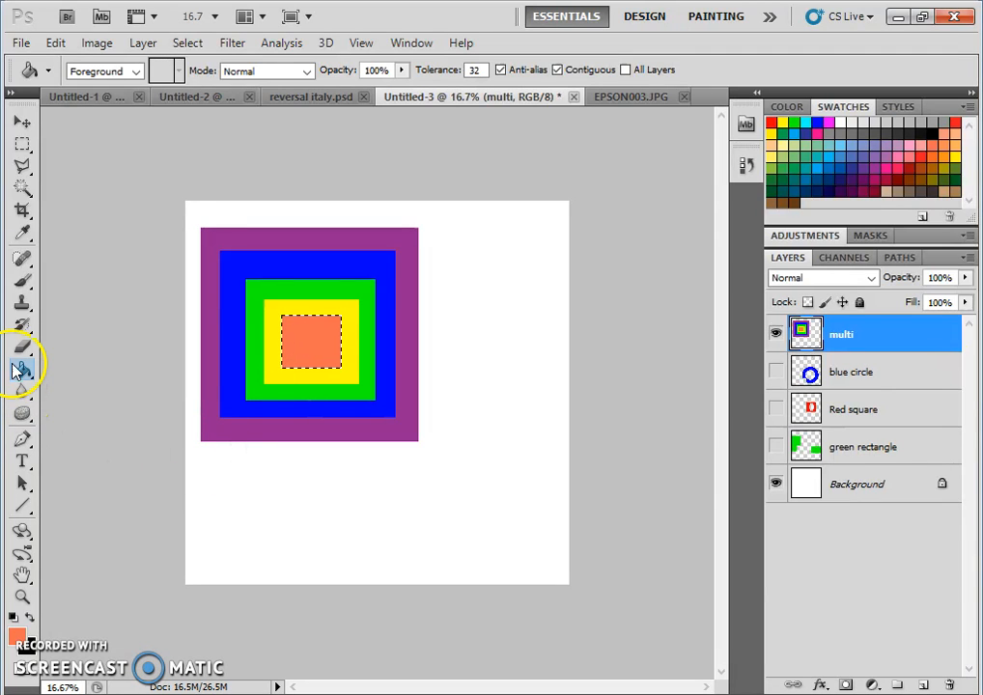
- Fill a small marquee at the centre of the orange area with red, and deselect it
{"action": "left_click", "coordinate": [23, 143]}
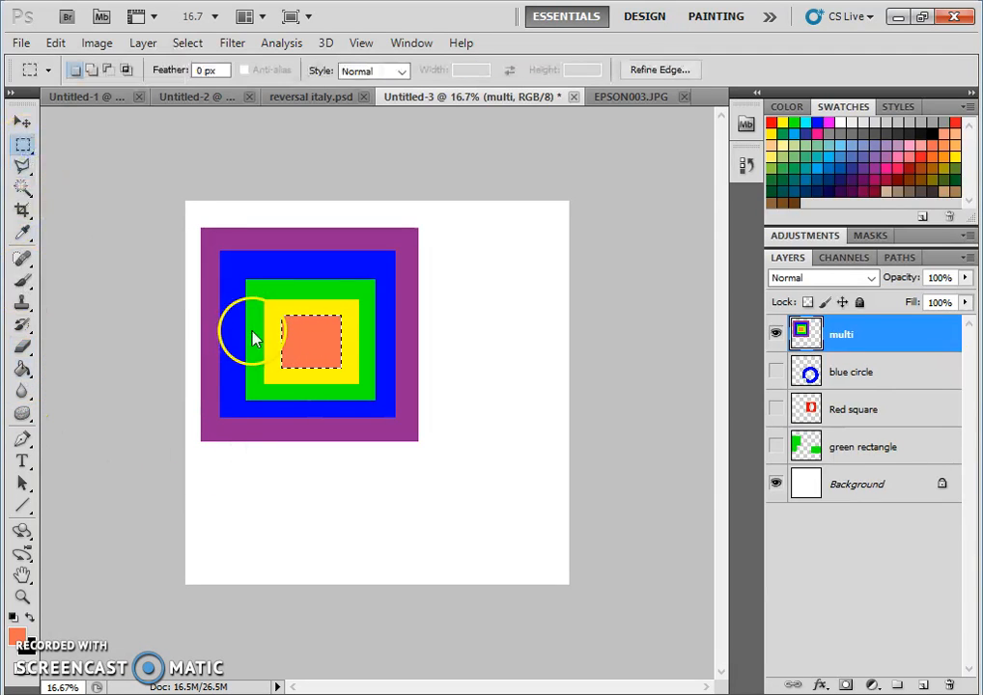
{"action": "left_click_drag", "start_coordinate": [297, 330], "coordinate": [326, 357]}
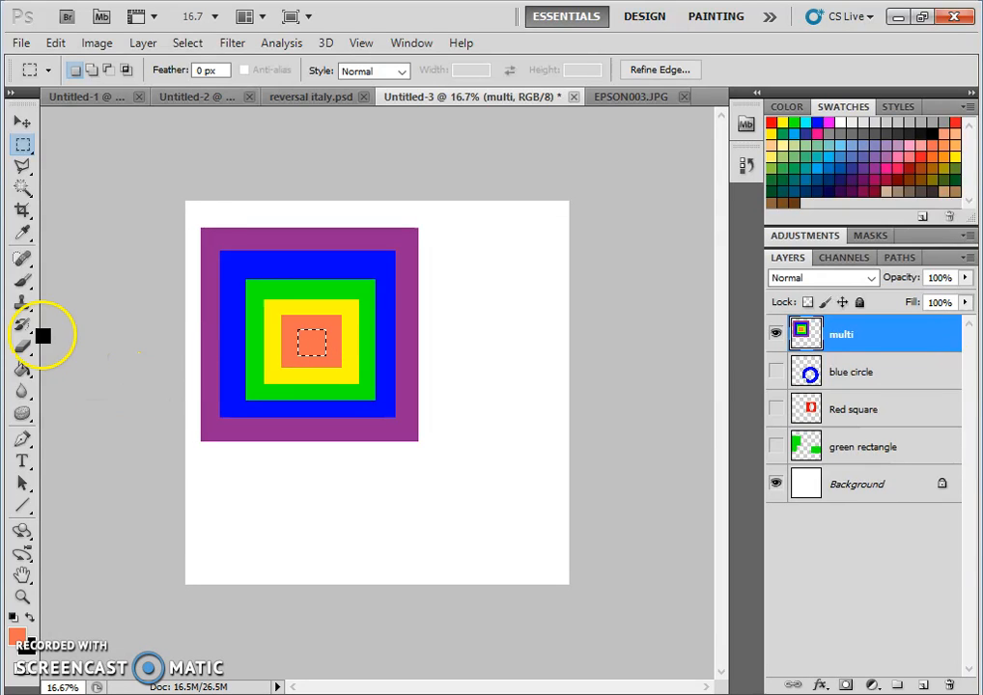
{"action": "left_click", "coordinate": [24, 368]}
{"action": "left_click", "coordinate": [771, 122]}
{"action": "left_click", "coordinate": [312, 333]}
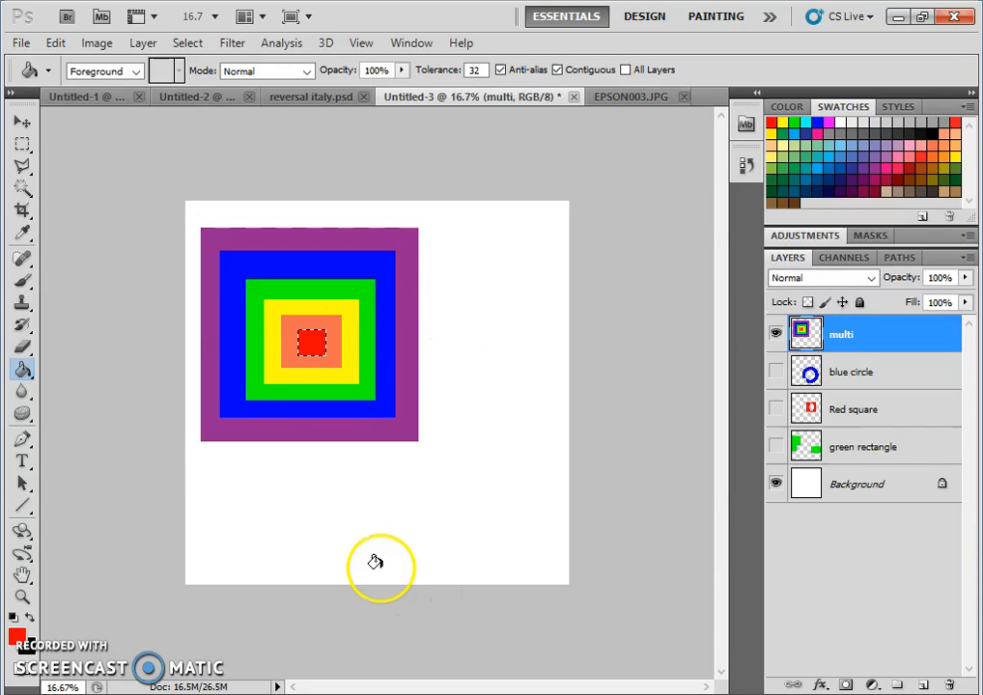
{"action": "left_click", "coordinate": [185, 44]}
{"action": "left_click", "coordinate": [193, 81]}
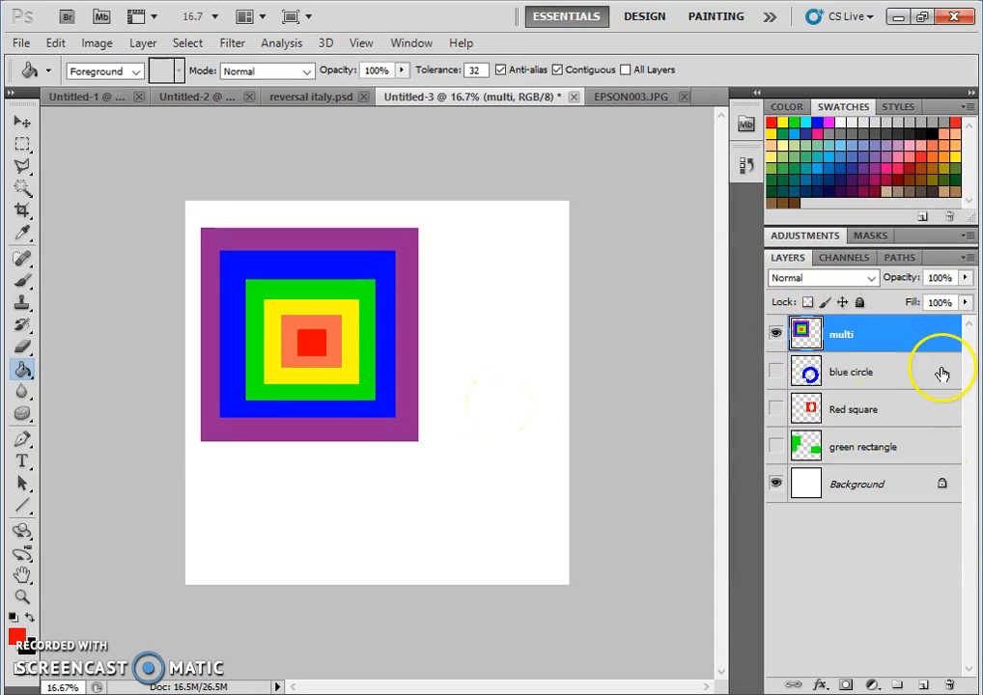
- Add a new layer above multi and draw a large circular marquee overlapping the lower-right part of the nested squares
{"action": "left_click", "coordinate": [922, 685]}
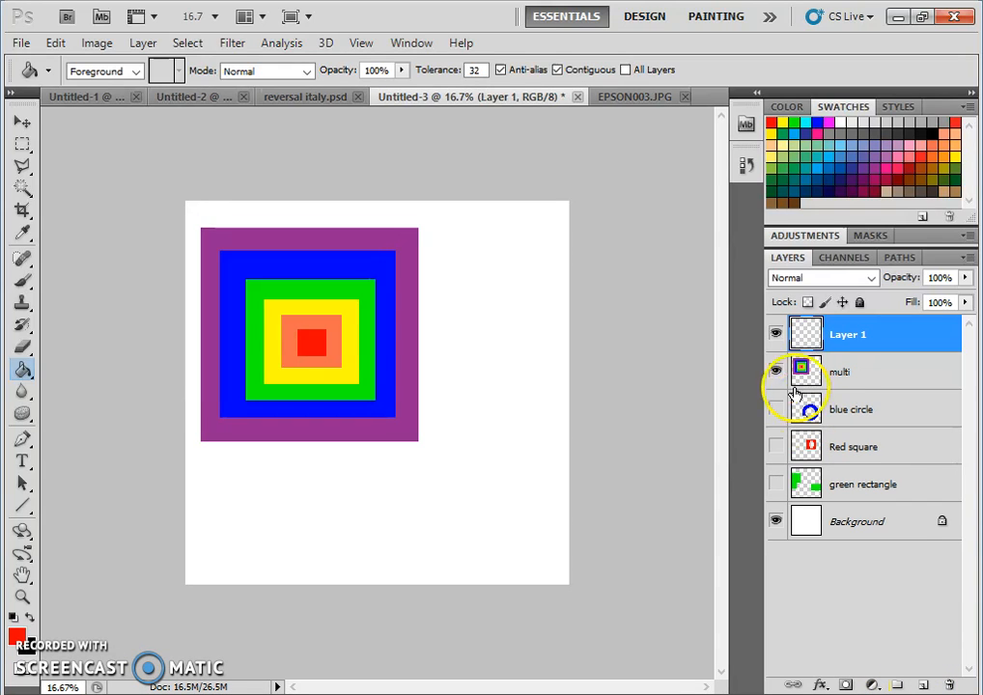
{"action": "left_click_drag", "start_coordinate": [24, 142], "coordinate": [114, 161]}
{"action": "left_click_drag", "start_coordinate": [309, 277], "coordinate": [534, 521]}
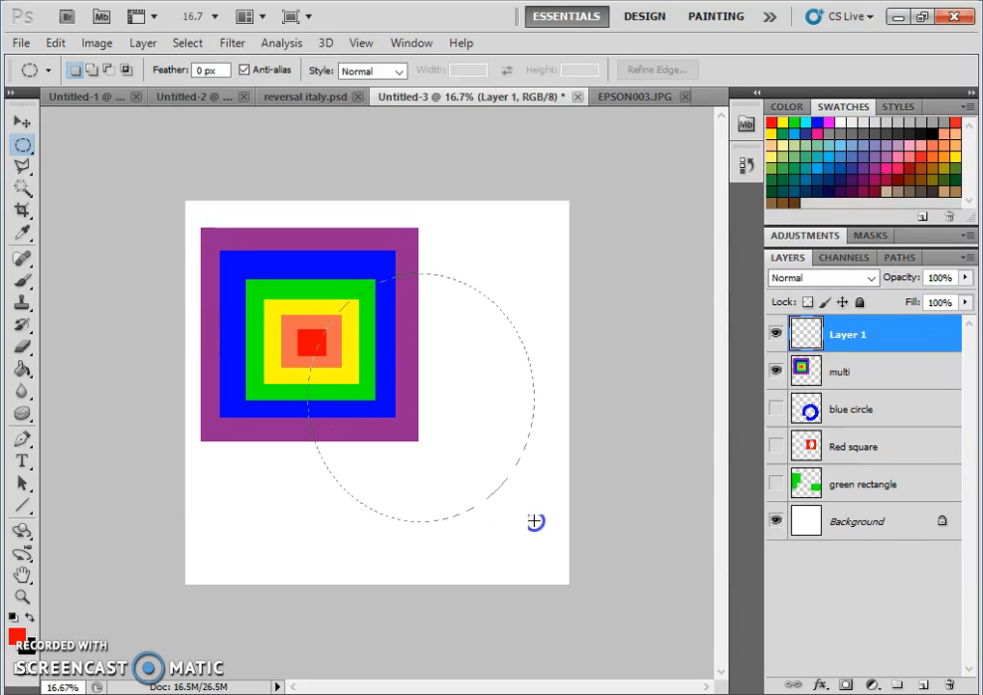
{"action": "left_click", "coordinate": [541, 436]}
{"action": "left_click_drag", "start_coordinate": [541, 435], "coordinate": [556, 522]}
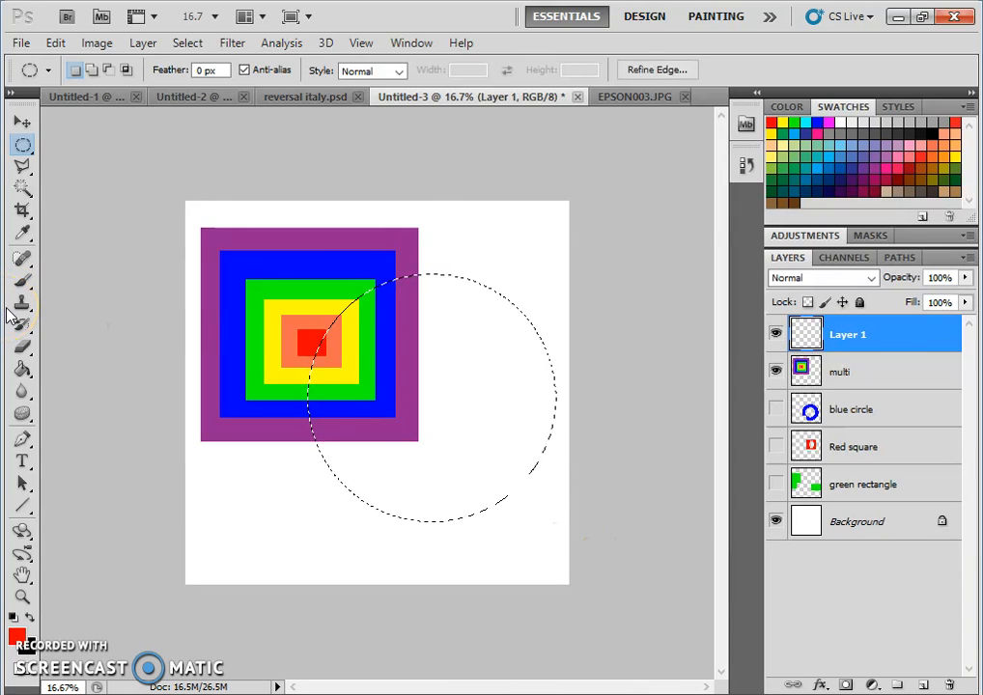
- Fill the circular selection with a horizontal linear gradient using the Gradient tool's Spectrum preset
{"action": "left_click", "coordinate": [23, 372]}
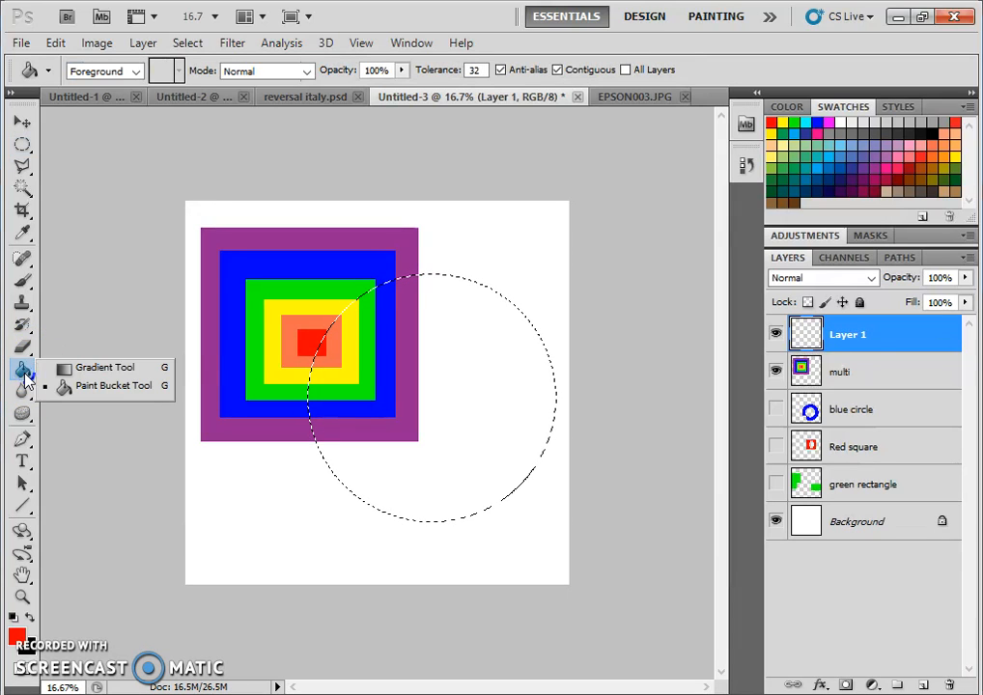
{"action": "left_click", "coordinate": [66, 374]}
{"action": "left_click", "coordinate": [66, 375]}
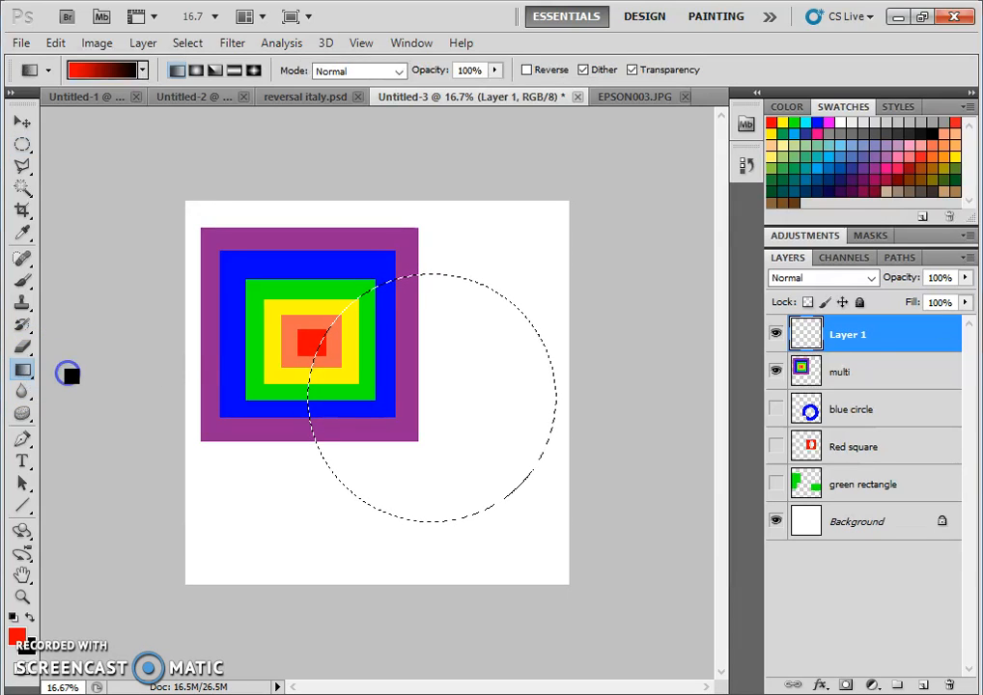
{"action": "left_click", "coordinate": [99, 77]}
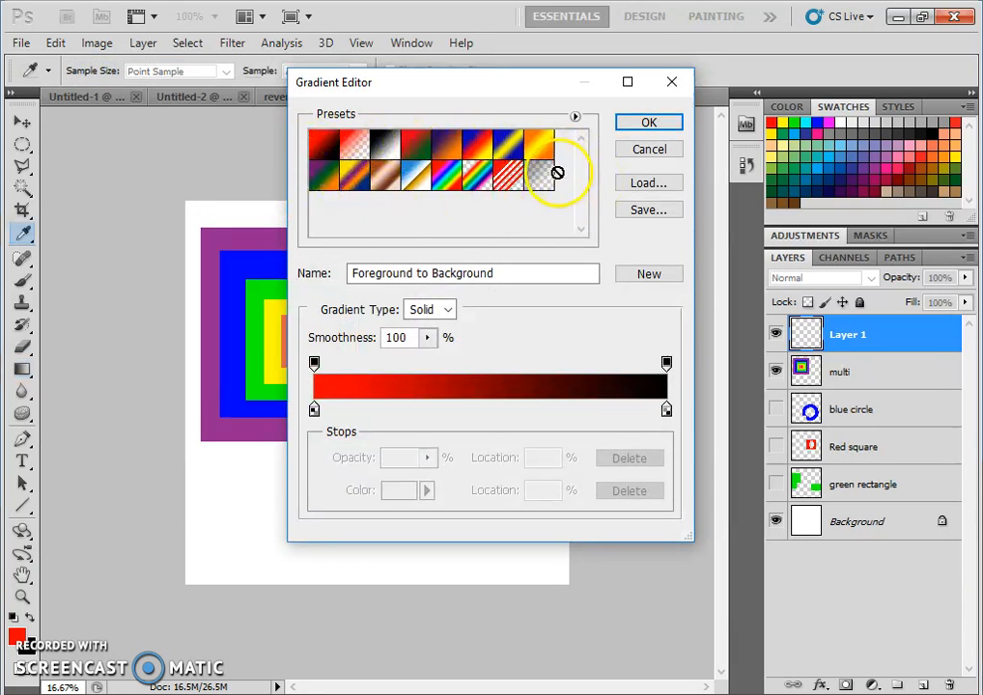
{"action": "left_click", "coordinate": [447, 178]}
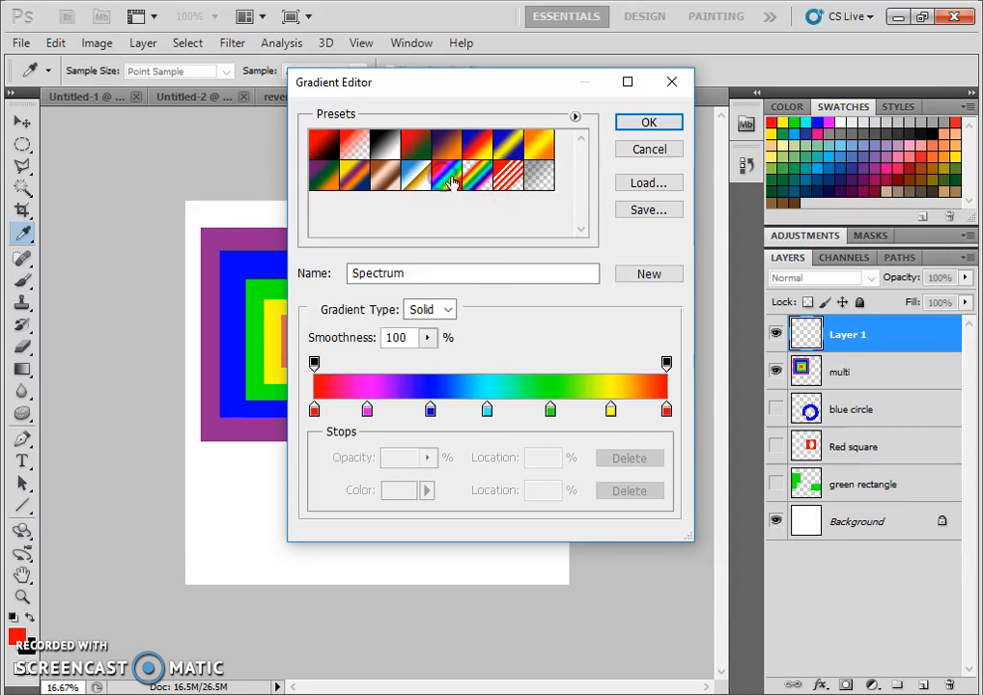
{"action": "left_click", "coordinate": [642, 124]}
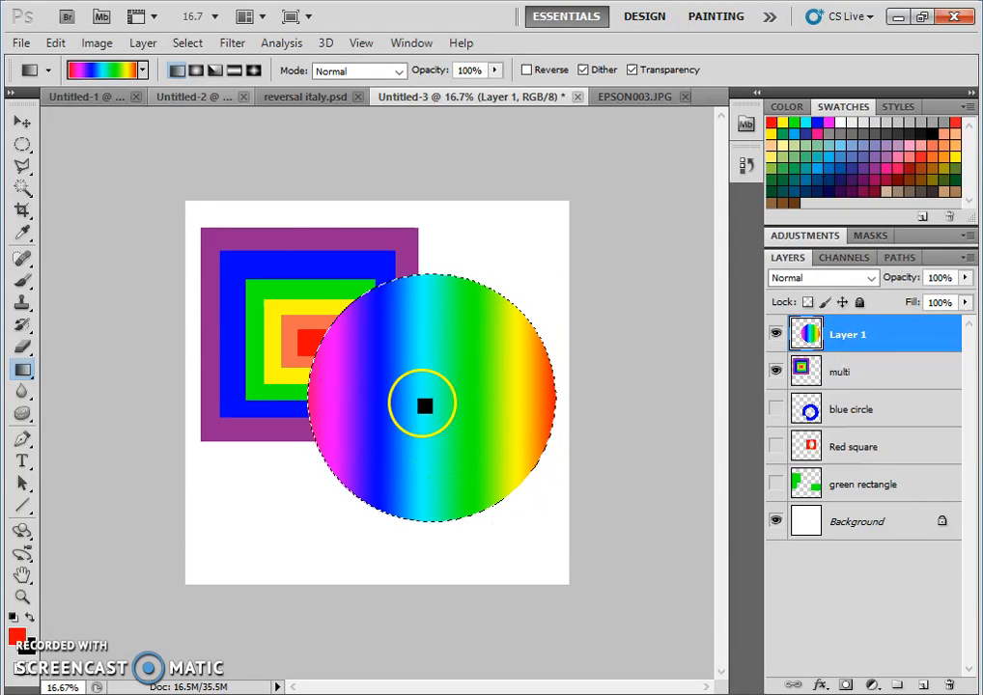
- Refill the circle with a radial Spectrum gradient from its centre outward, and redraw it with Reverse turned on
{"action": "left_click", "coordinate": [197, 73]}
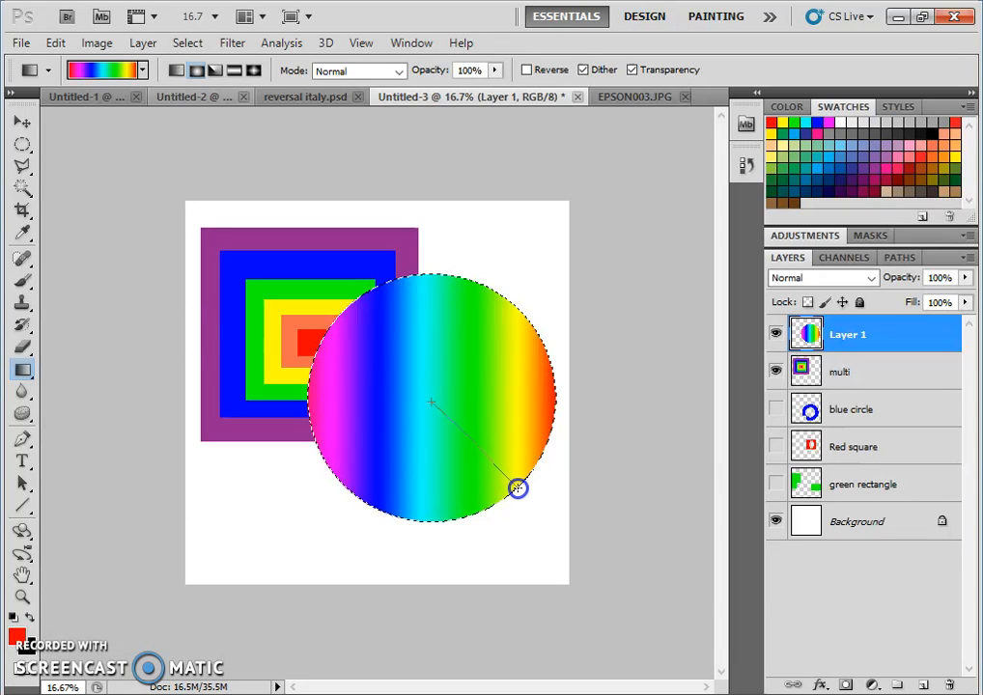
{"action": "left_click_drag", "start_coordinate": [520, 490], "coordinate": [524, 493]}
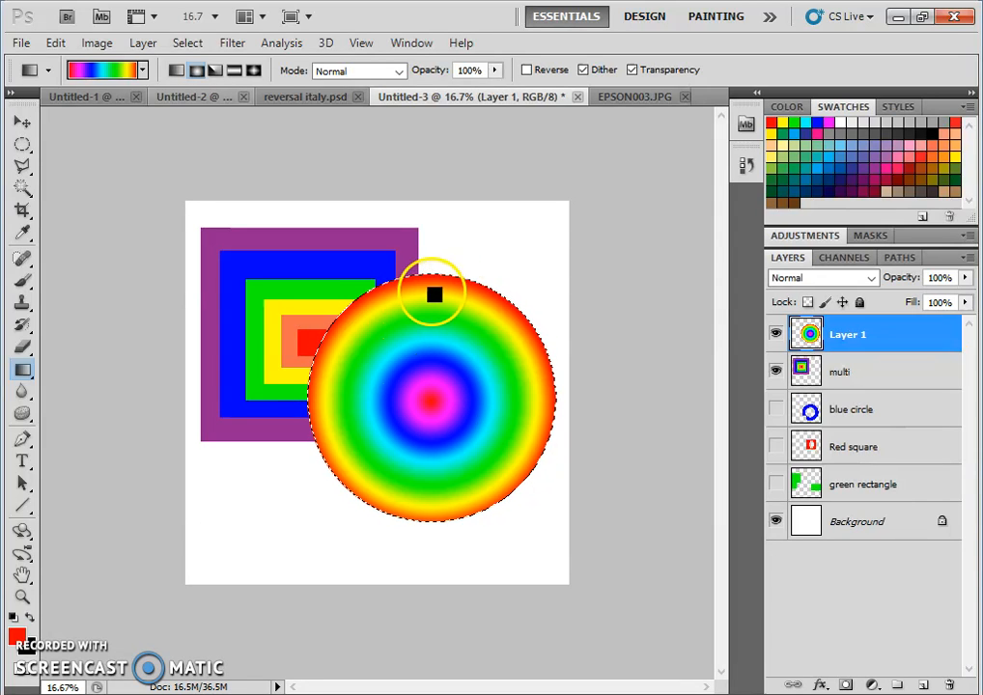
{"action": "left_click", "coordinate": [526, 71]}
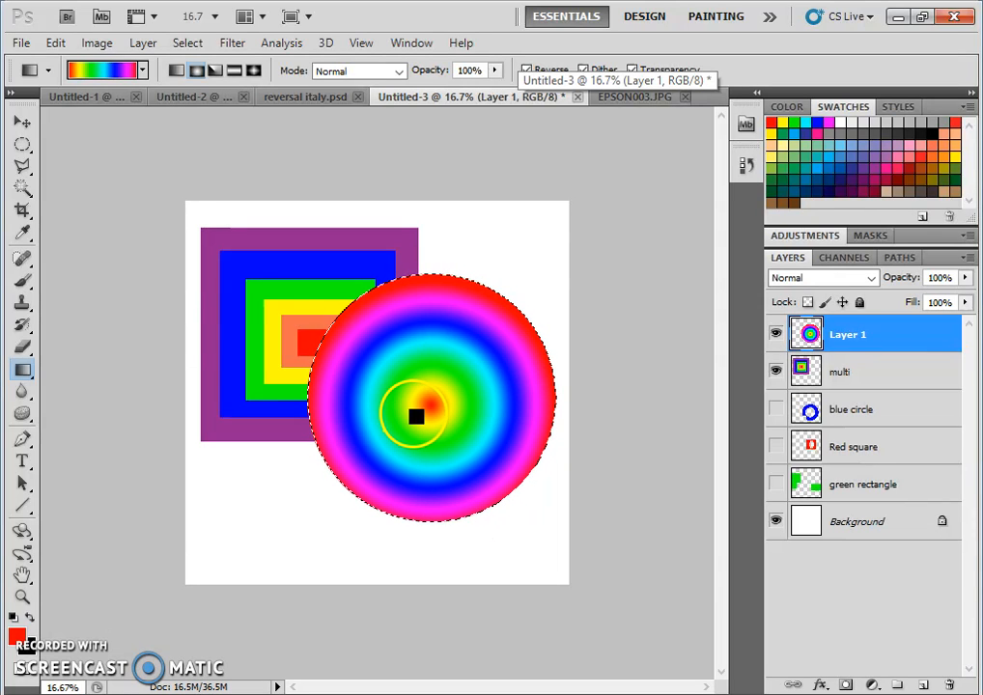
{"action": "left_click_drag", "start_coordinate": [431, 406], "coordinate": [507, 502]}
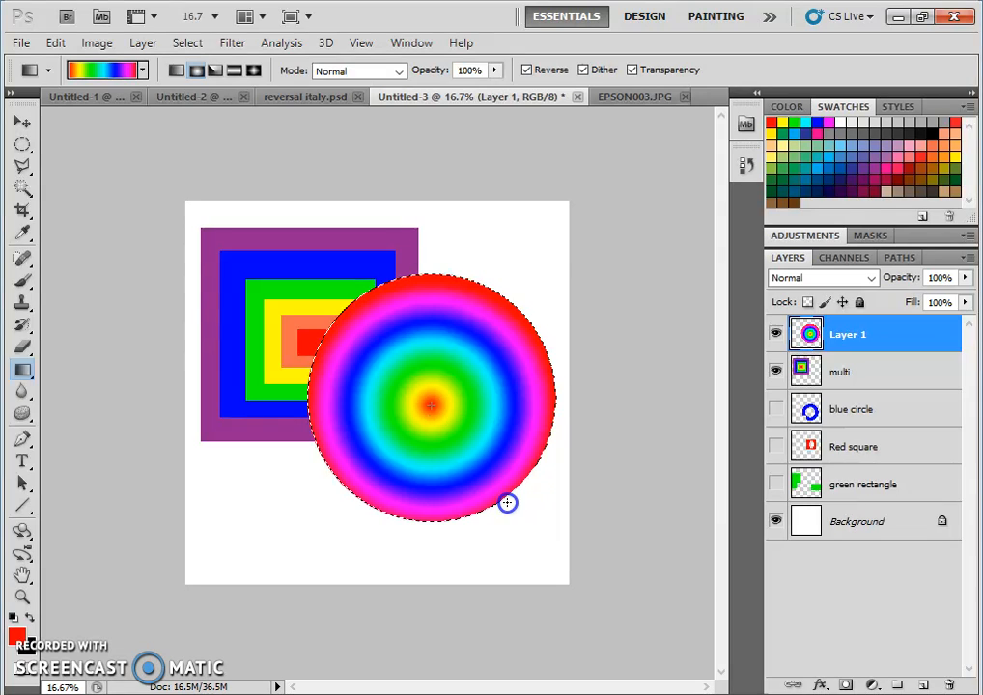
{"action": "left_click_drag", "start_coordinate": [548, 564], "coordinate": [547, 564]}
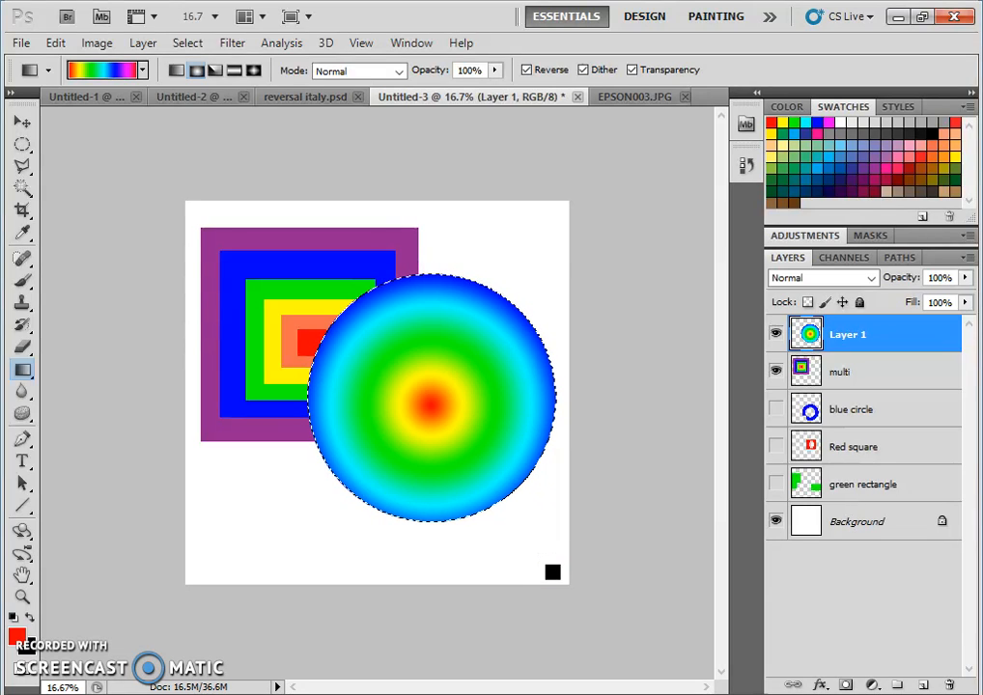
- Redraw the reversed radial gradient with a long span past the circle's edge, and with a short span in its upper part
{"action": "left_click", "coordinate": [466, 439]}
{"action": "left_click_drag", "start_coordinate": [440, 405], "coordinate": [641, 582]}
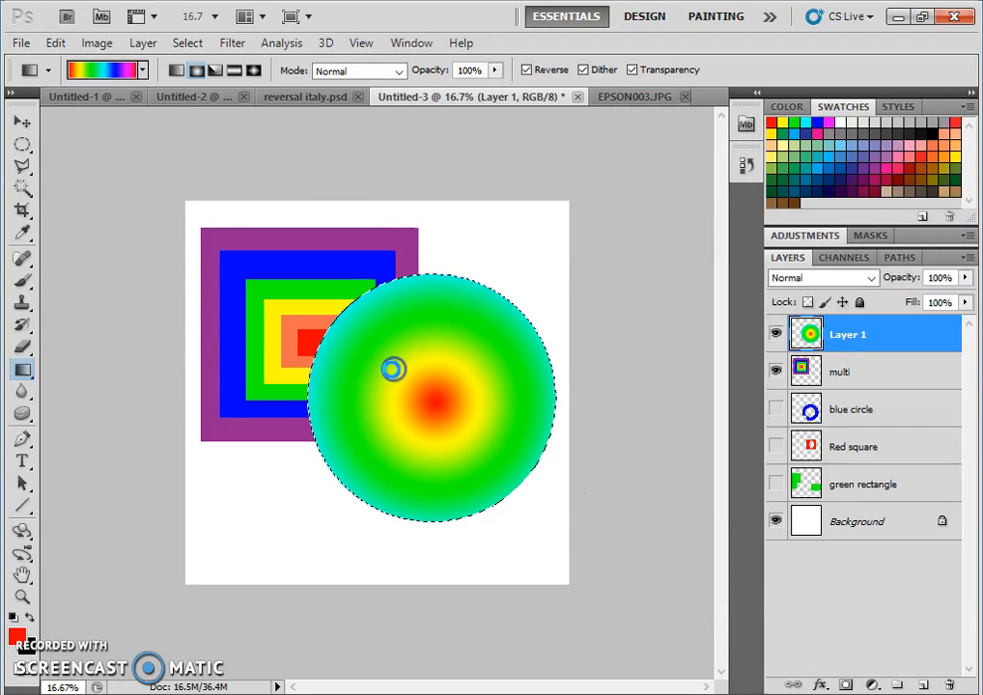
{"action": "left_click", "coordinate": [416, 353]}
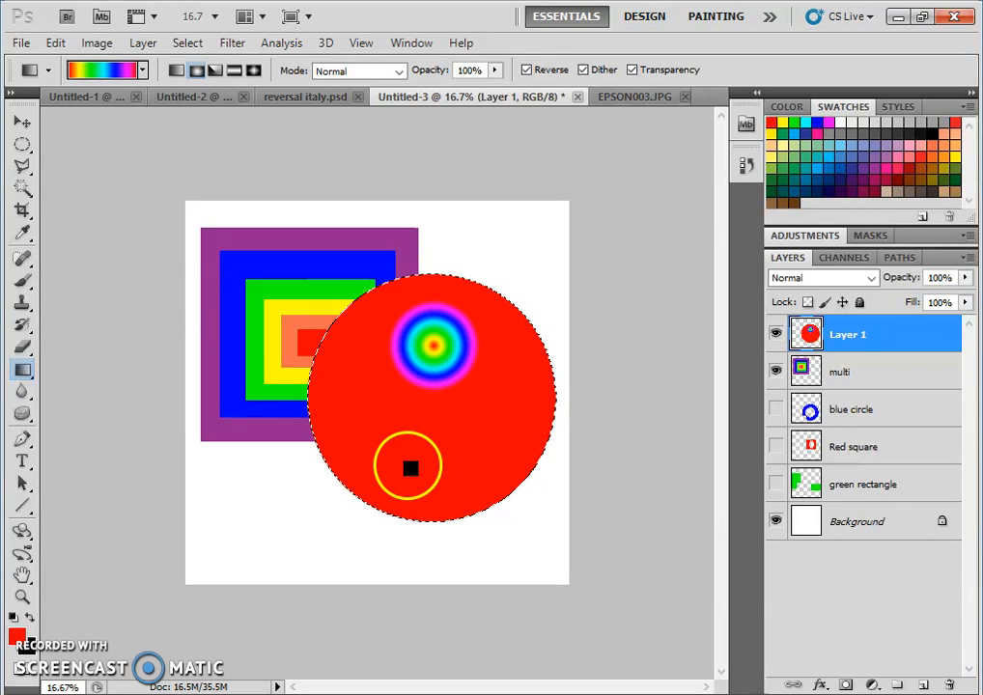
- Redraw the circle's reversed Spectrum gradient as an angle, a reflected and a diamond gradient in turn
{"action": "left_click", "coordinate": [215, 71]}
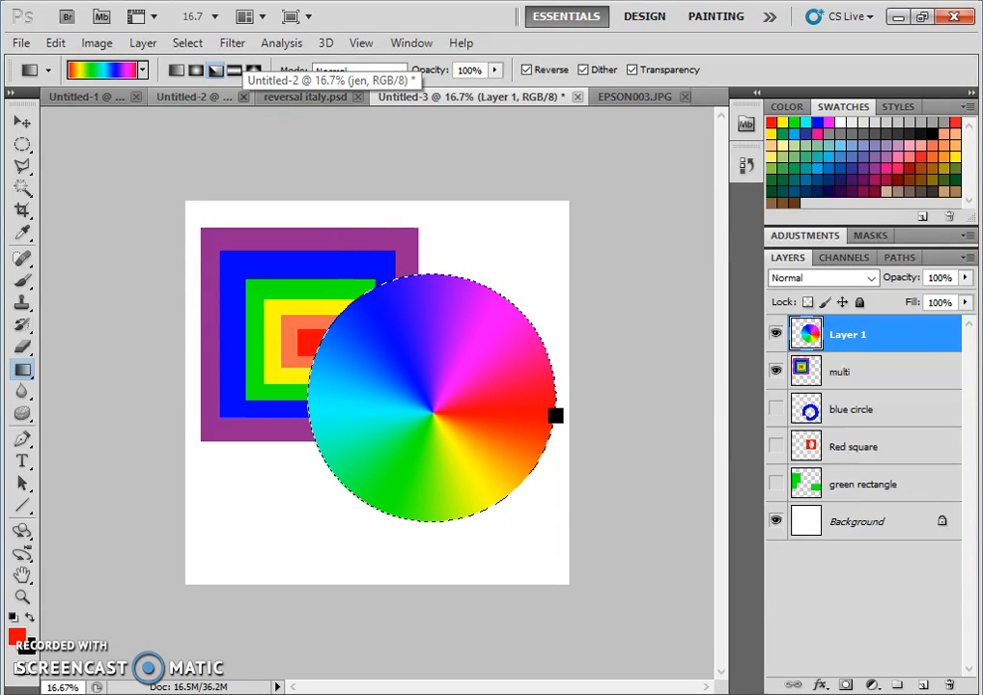
{"action": "left_click", "coordinate": [235, 71]}
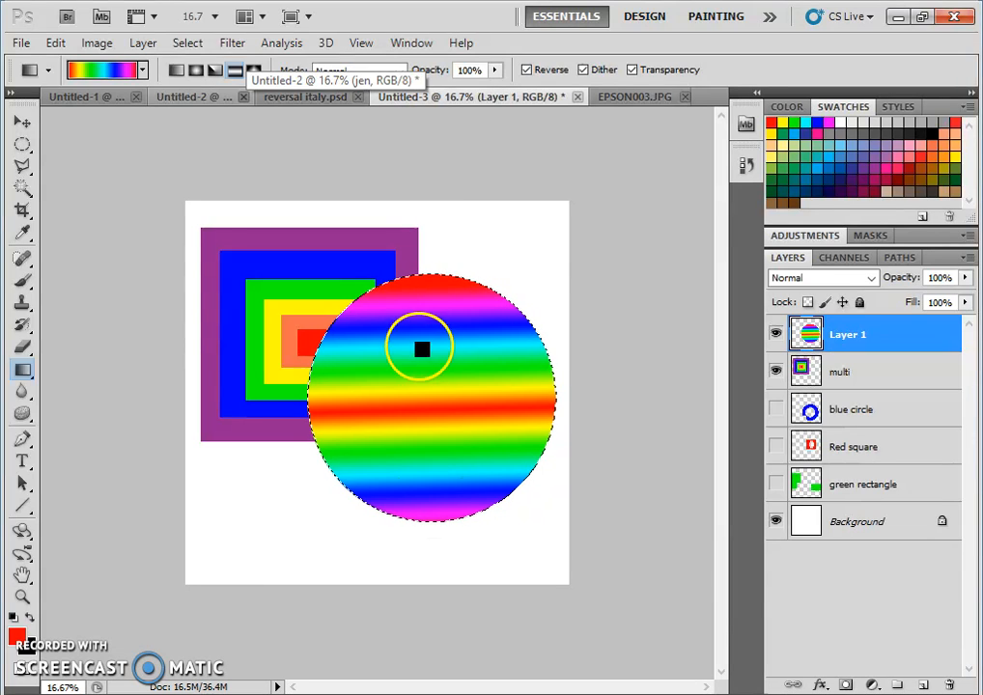
{"action": "left_click", "coordinate": [255, 71]}
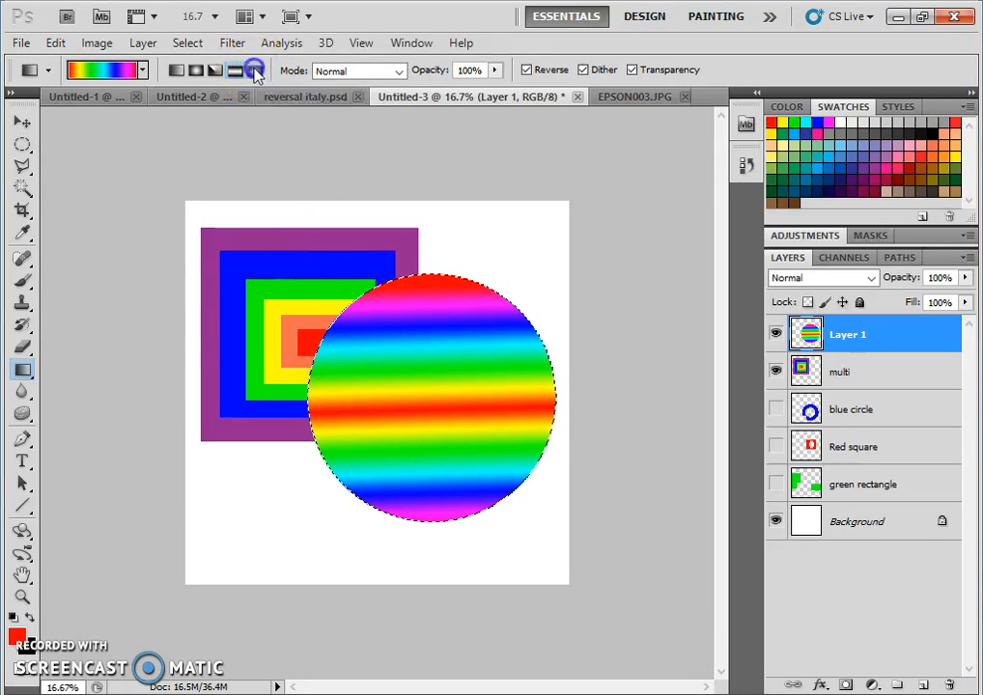
{"action": "left_click_drag", "start_coordinate": [428, 397], "coordinate": [543, 407]}
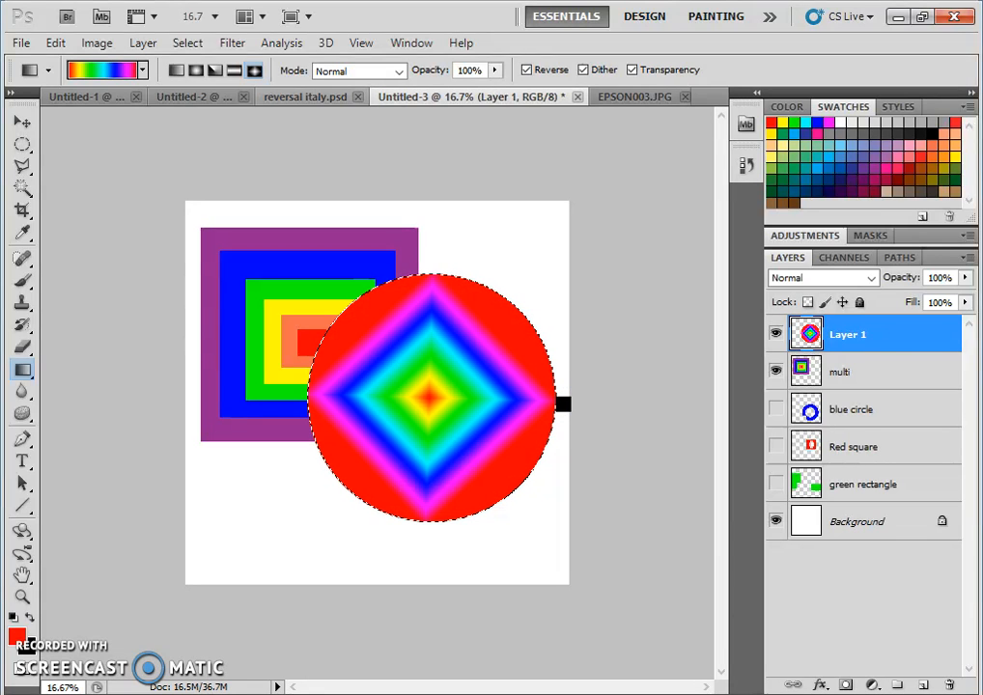
- Customise the Blue, Red, Yellow gradient preset by recolouring its yellow end stop purple (bc0ad6) and moving the red stop to 43%
{"action": "left_click", "coordinate": [106, 69]}
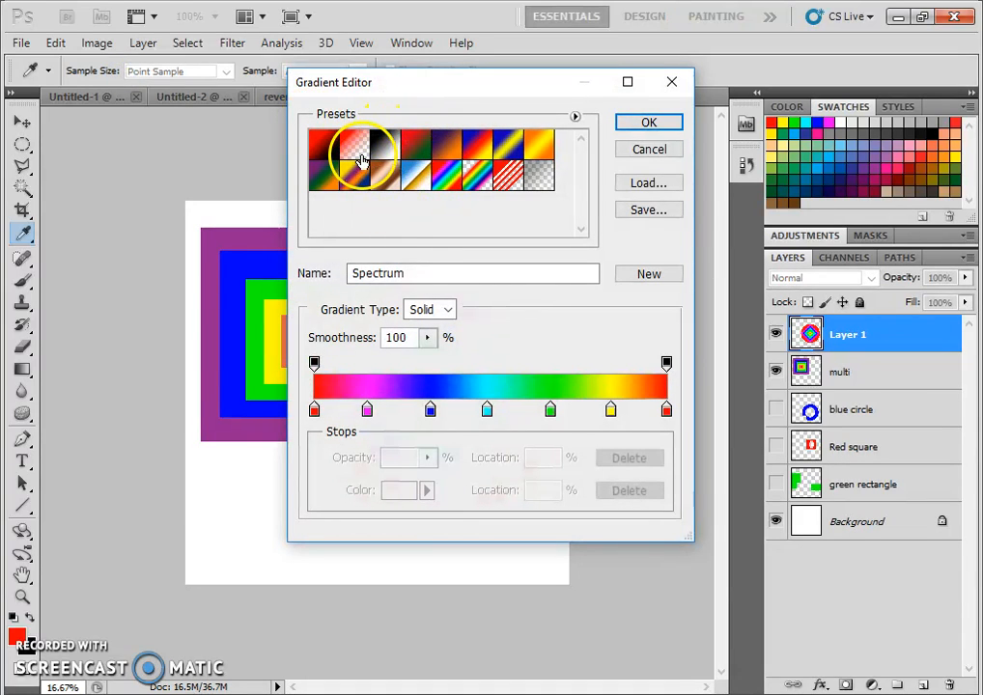
{"action": "left_click", "coordinate": [468, 155]}
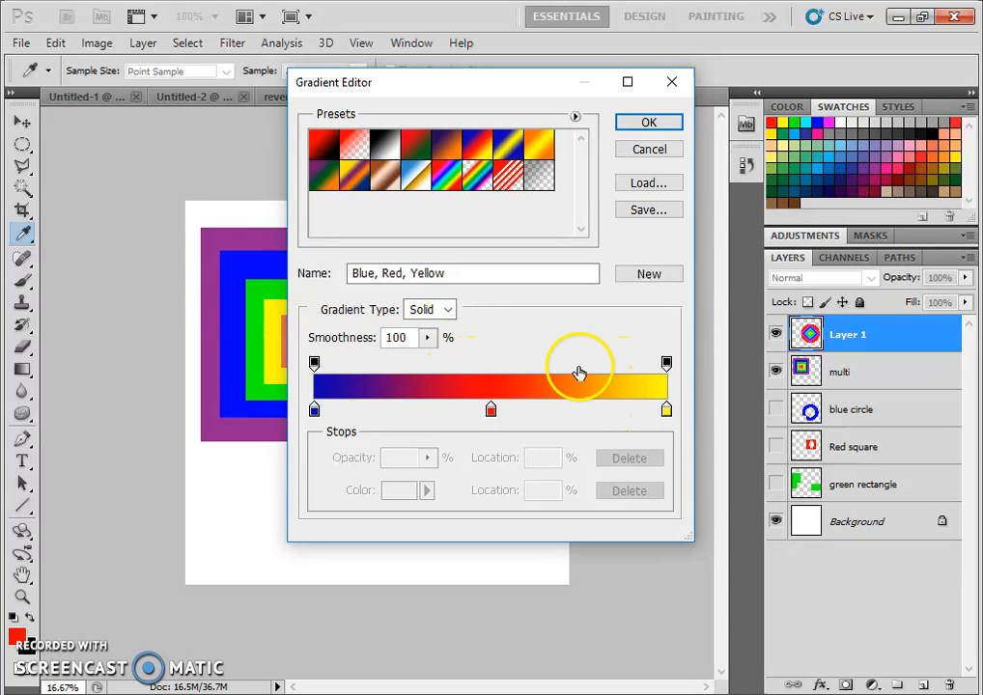
{"action": "left_click", "coordinate": [666, 412]}
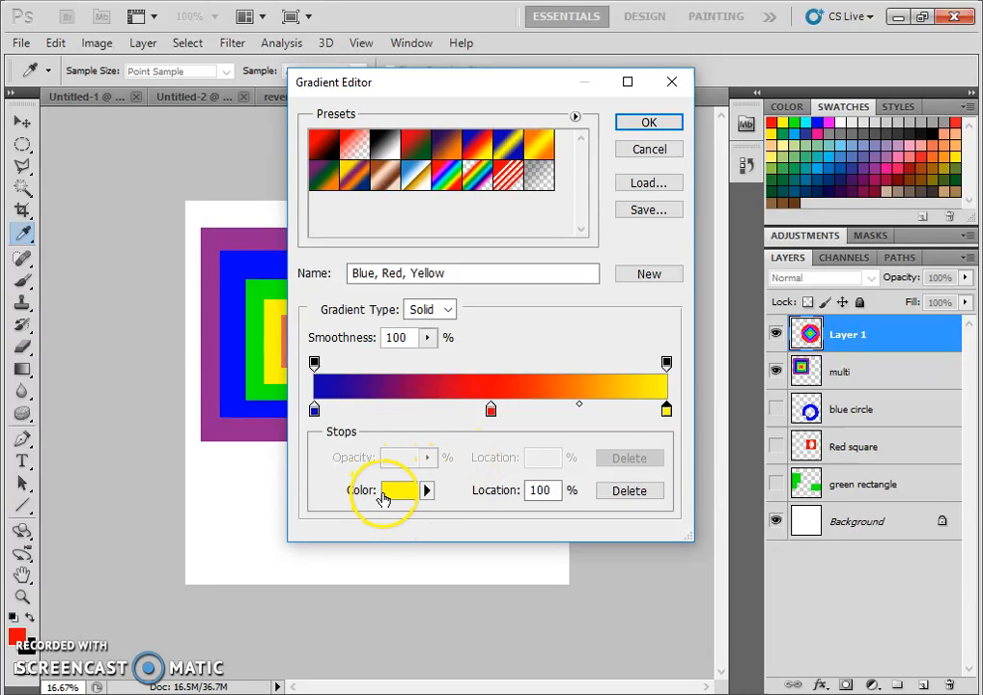
{"action": "left_click", "coordinate": [391, 490]}
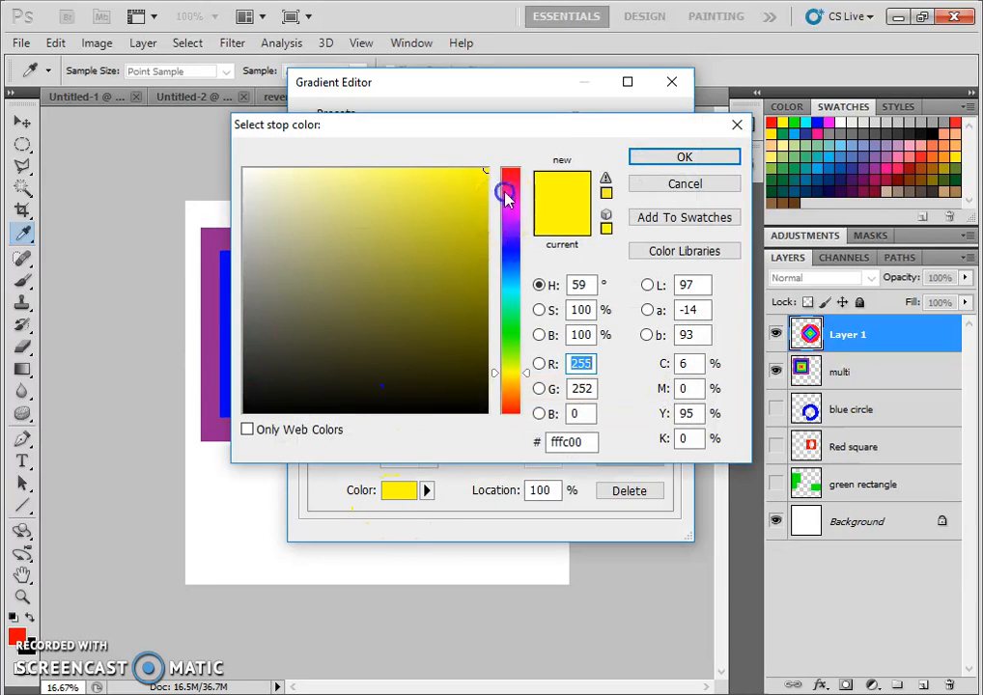
{"action": "left_click", "coordinate": [509, 214]}
{"action": "left_click_drag", "start_coordinate": [476, 176], "coordinate": [476, 208]}
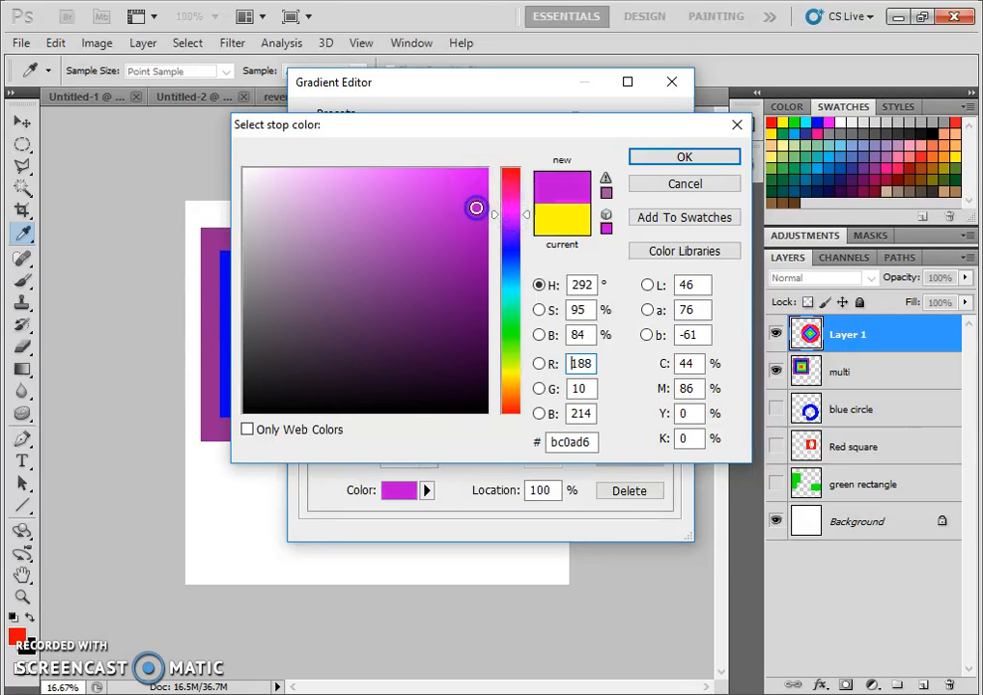
{"action": "left_click", "coordinate": [685, 160]}
{"action": "left_click_drag", "start_coordinate": [579, 404], "coordinate": [467, 421]}
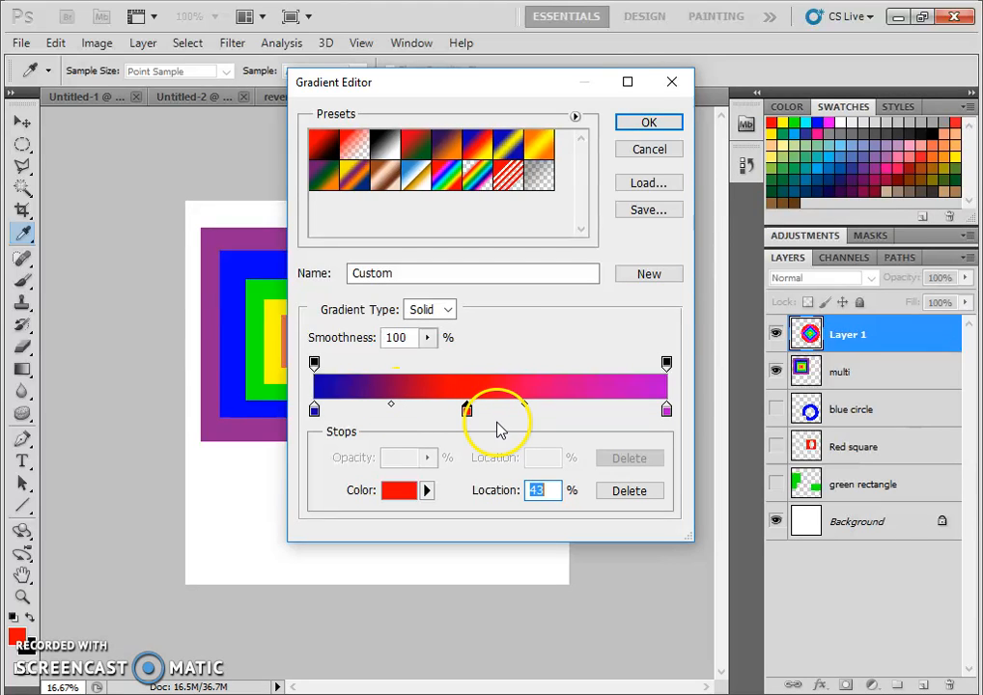
{"action": "left_click", "coordinate": [647, 122]}
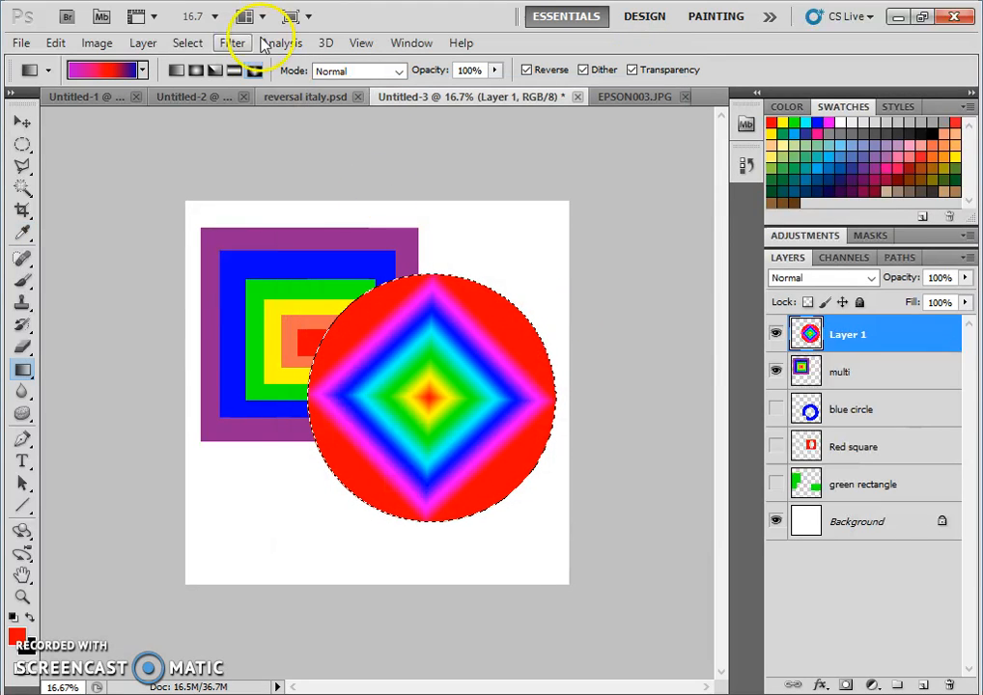
- Refill the circle on Layer 1 with the custom gradient as a radial from its centre outward, and deselect it
{"action": "left_click", "coordinate": [195, 71]}
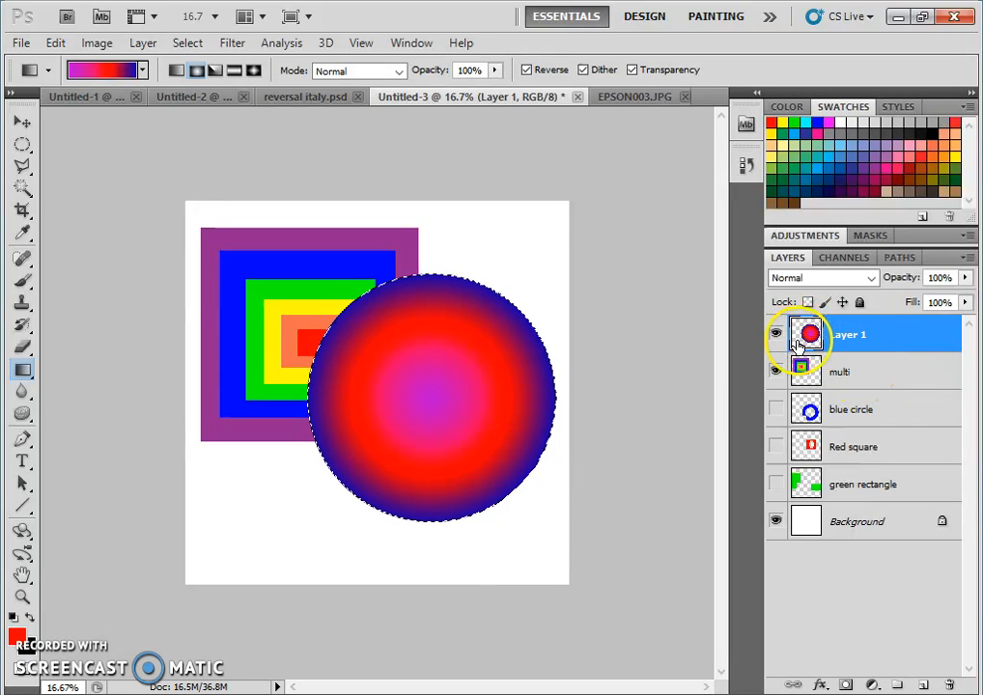
{"action": "left_click", "coordinate": [187, 42]}
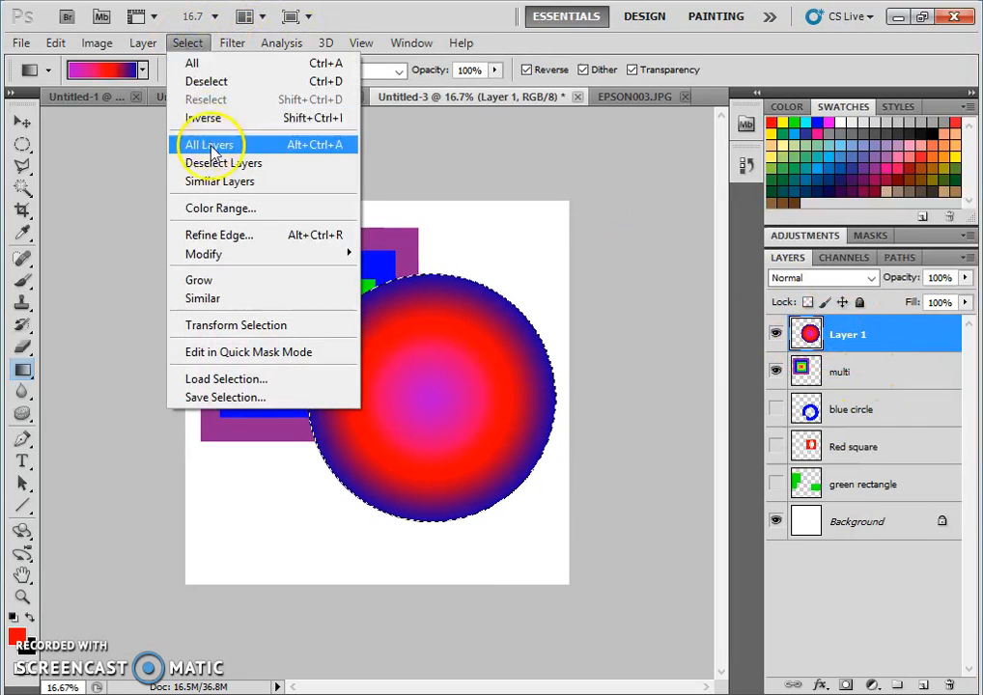
{"action": "left_click", "coordinate": [204, 82]}
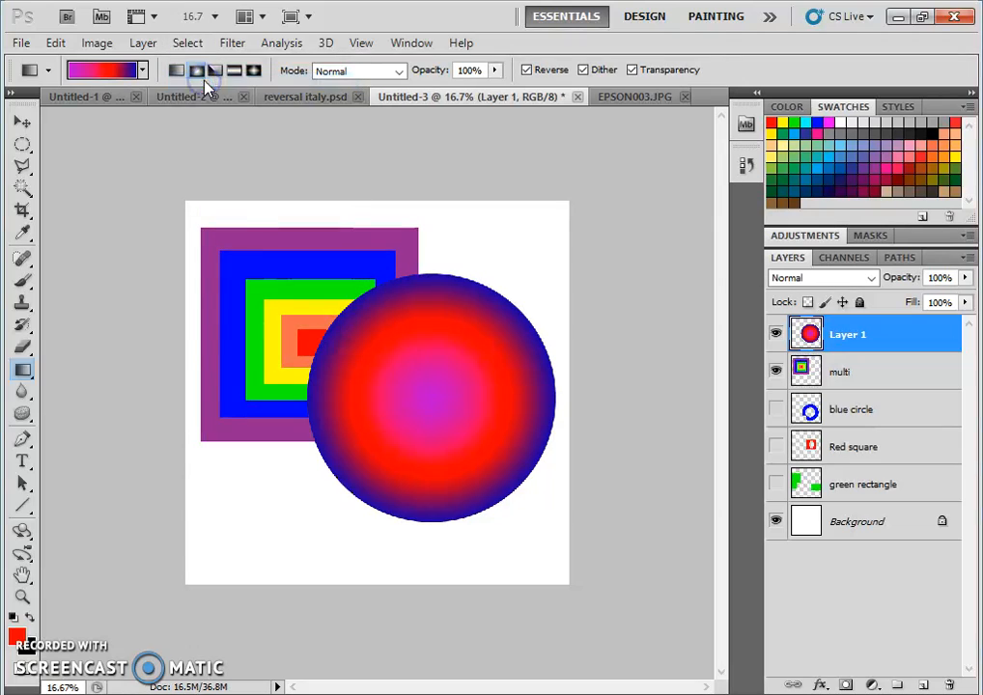
{"action": "left_click", "coordinate": [27, 147]}
{"action": "left_click", "coordinate": [27, 147]}
{"action": "left_click", "coordinate": [28, 357]}
{"action": "left_click_drag", "start_coordinate": [29, 139], "coordinate": [65, 160]}
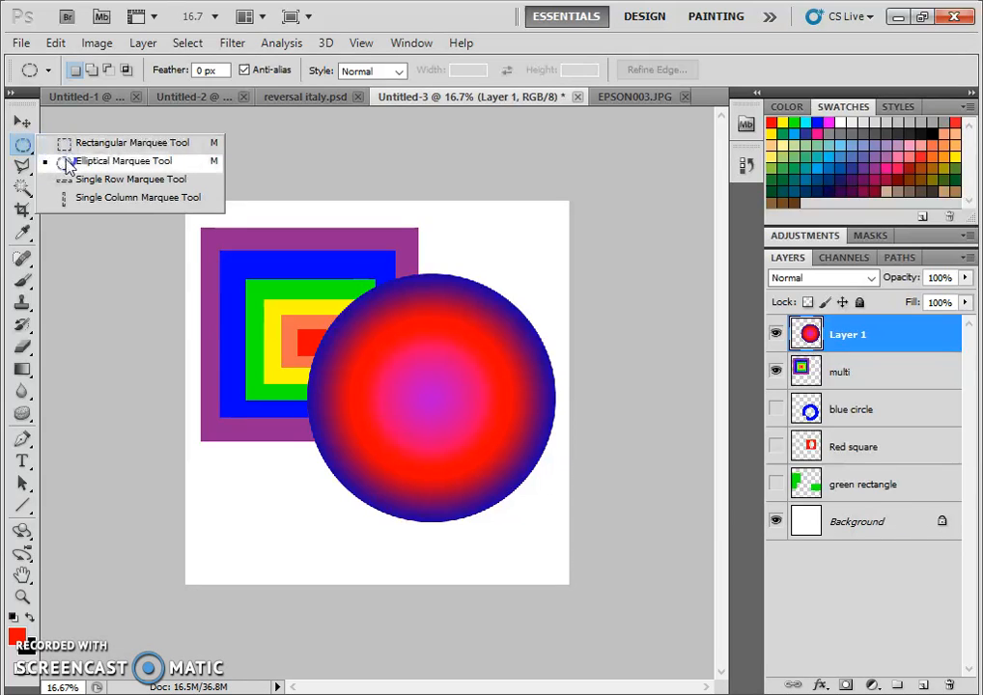
- Draw a closed jagged selection over the upper-right part of the circle with the Polygonal Lasso tool
{"action": "mouse_move", "coordinate": [65, 162]}
{"action": "left_mouse_down"}
{"action": "mouse_move", "coordinate": [26, 166]}
{"action": "mouse_move", "coordinate": [69, 188]}
{"action": "left_mouse_up"}
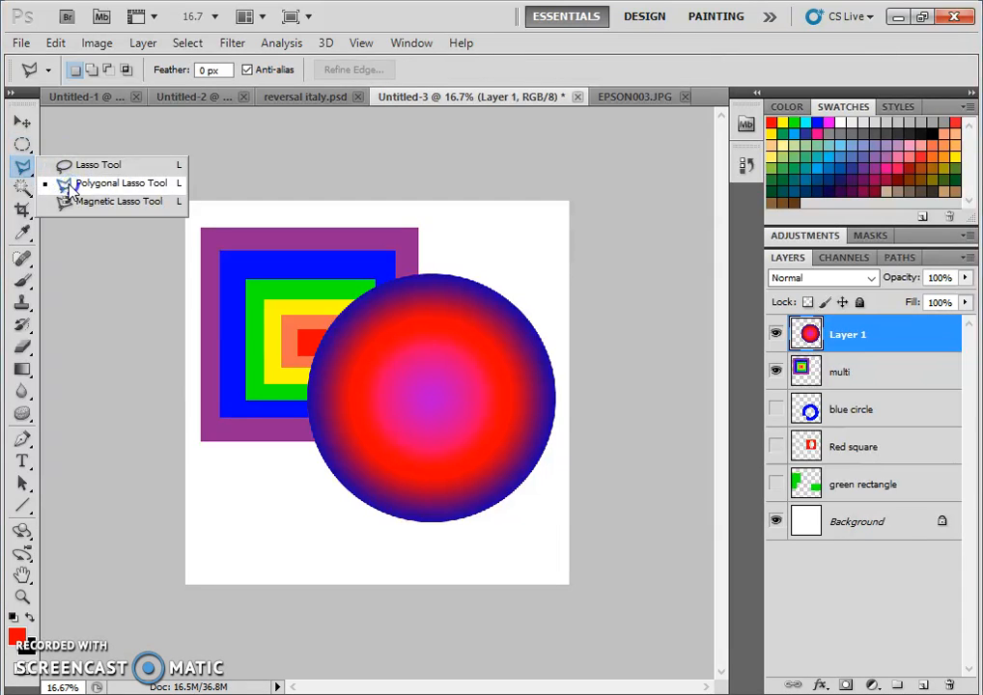
{"action": "left_click_drag", "start_coordinate": [70, 188], "coordinate": [68, 187]}
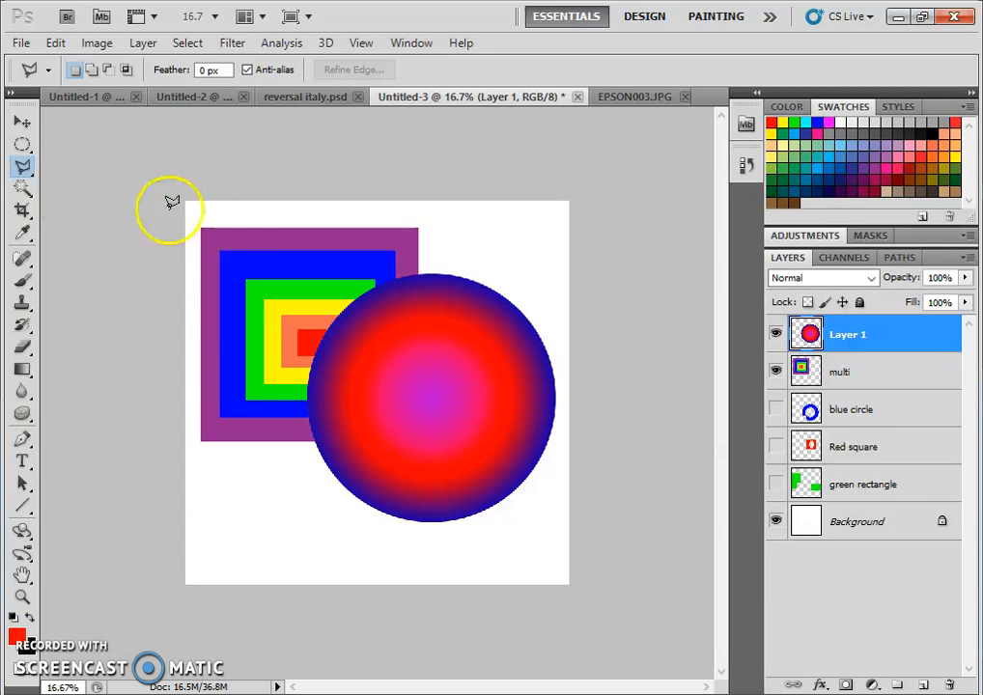
{"action": "left_click", "coordinate": [485, 282]}
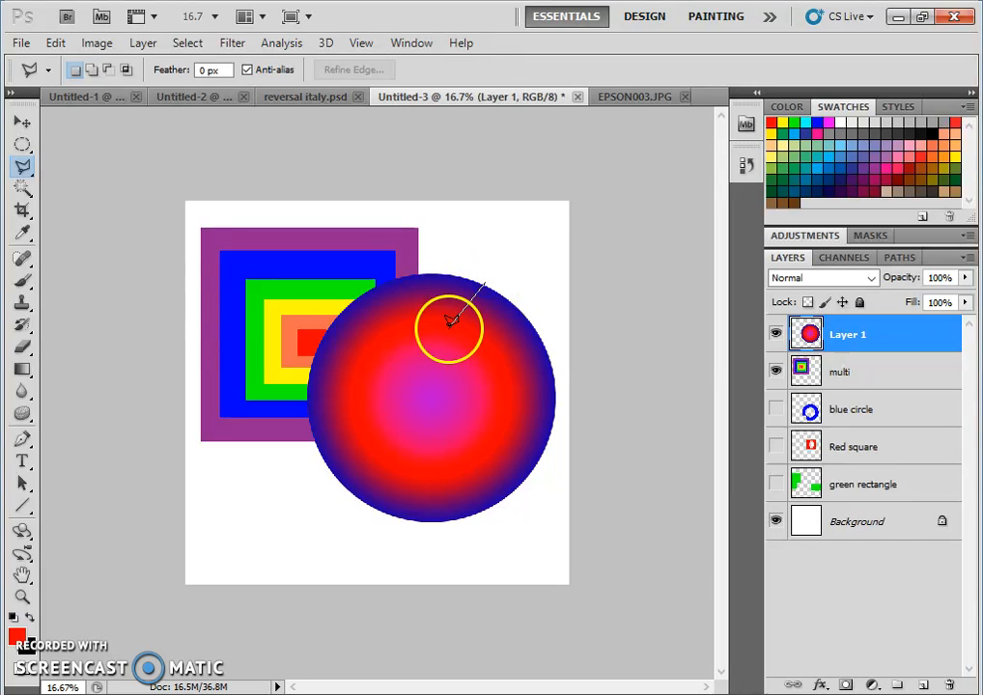
{"action": "left_click", "coordinate": [520, 389]}
{"action": "left_click", "coordinate": [515, 435]}
{"action": "left_click", "coordinate": [563, 379]}
{"action": "left_click", "coordinate": [547, 295]}
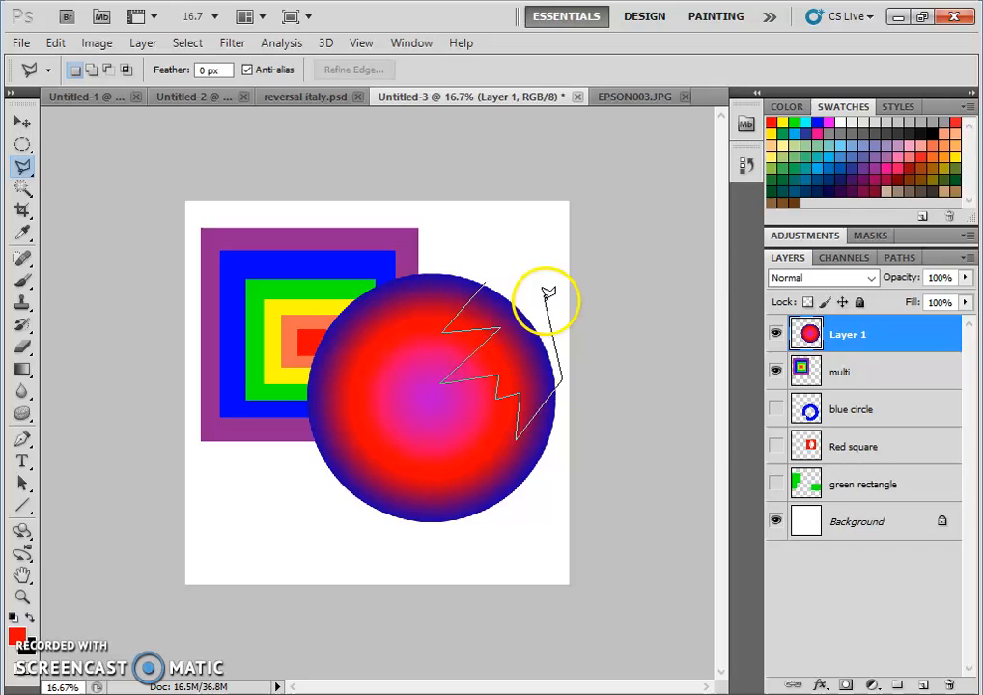
{"action": "left_click", "coordinate": [490, 277]}
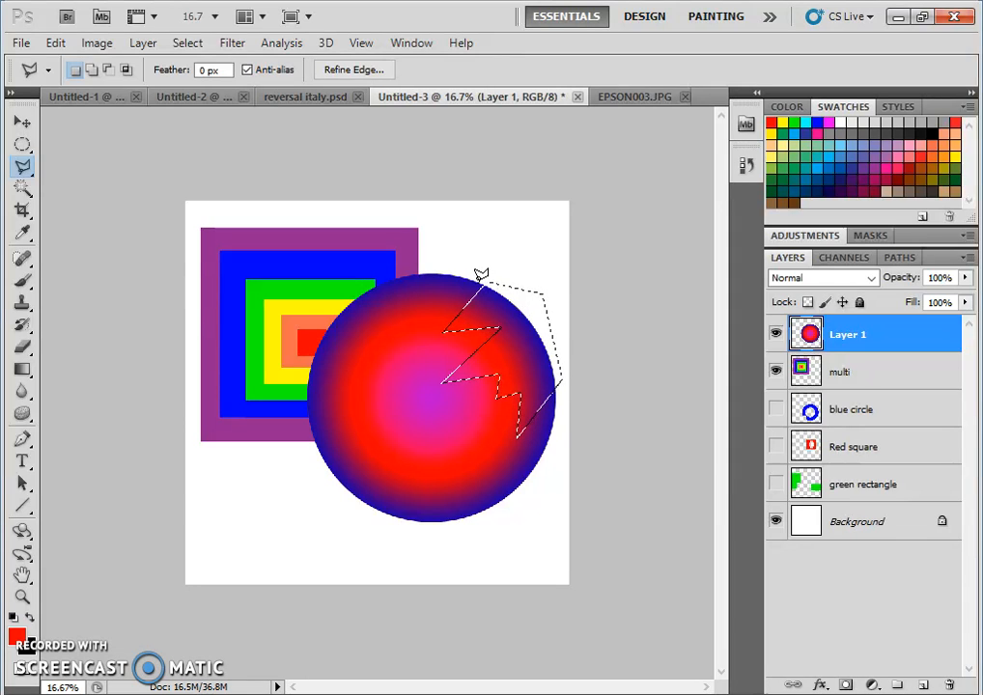
{"action": "left_click", "coordinate": [480, 275]}
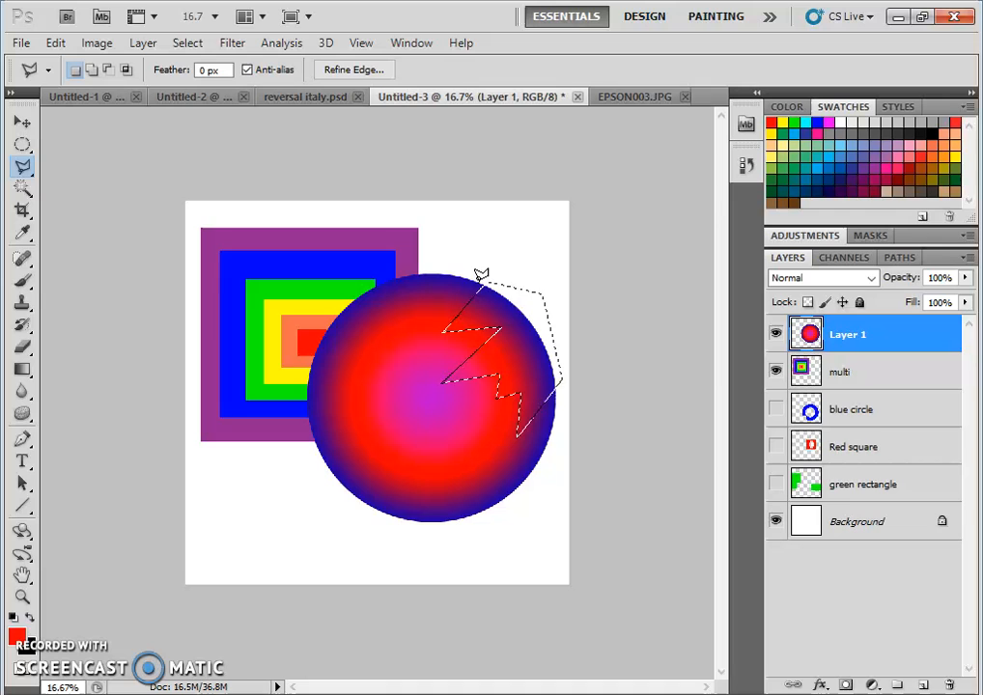
- Try to fill the jagged selection with the red foreground colour using the Paint Bucket, inside and outside the circle's edge
{"action": "left_click", "coordinate": [21, 368]}
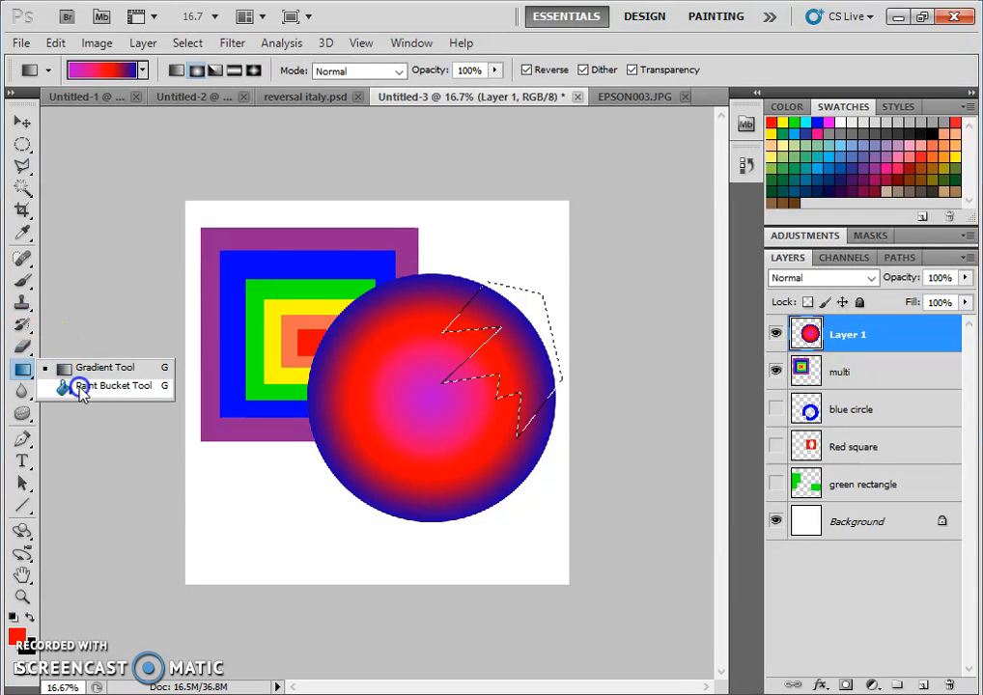
{"action": "left_click", "coordinate": [81, 389]}
{"action": "left_click", "coordinate": [478, 351]}
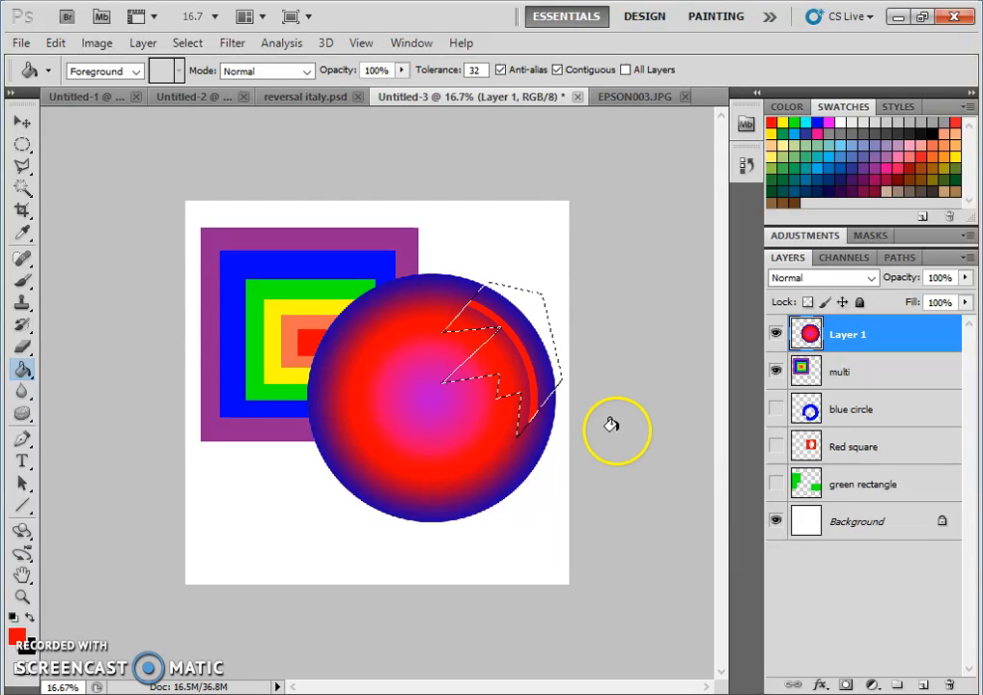
{"action": "left_click", "coordinate": [516, 301]}
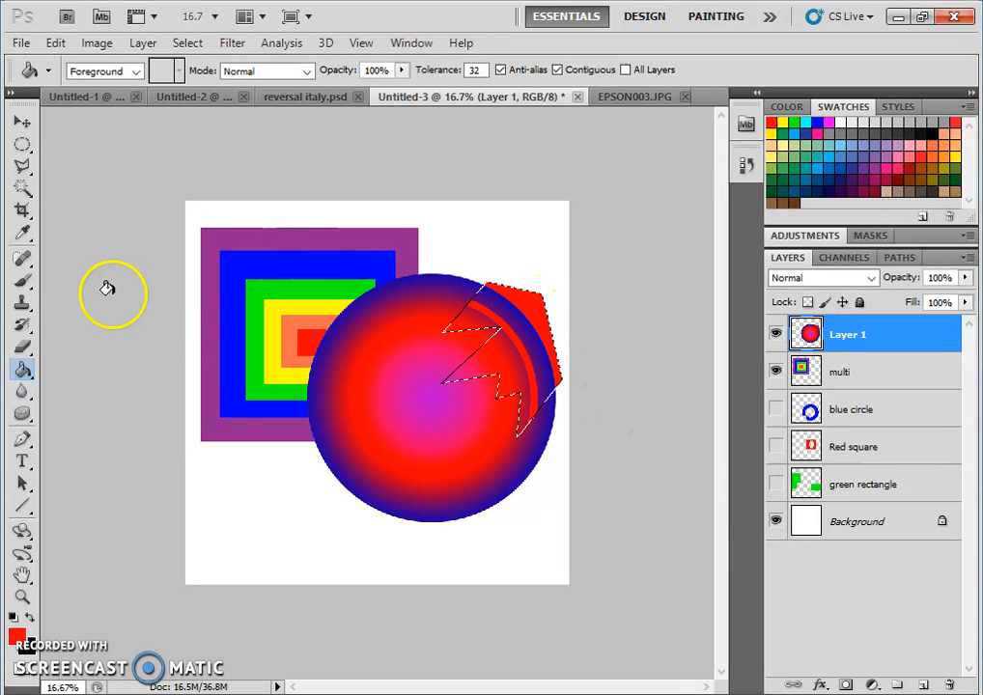
- Fill the entire jagged selection with the foreground colour in Normal mode at 100% opacity using the Fill command
{"action": "left_click", "coordinate": [55, 43]}
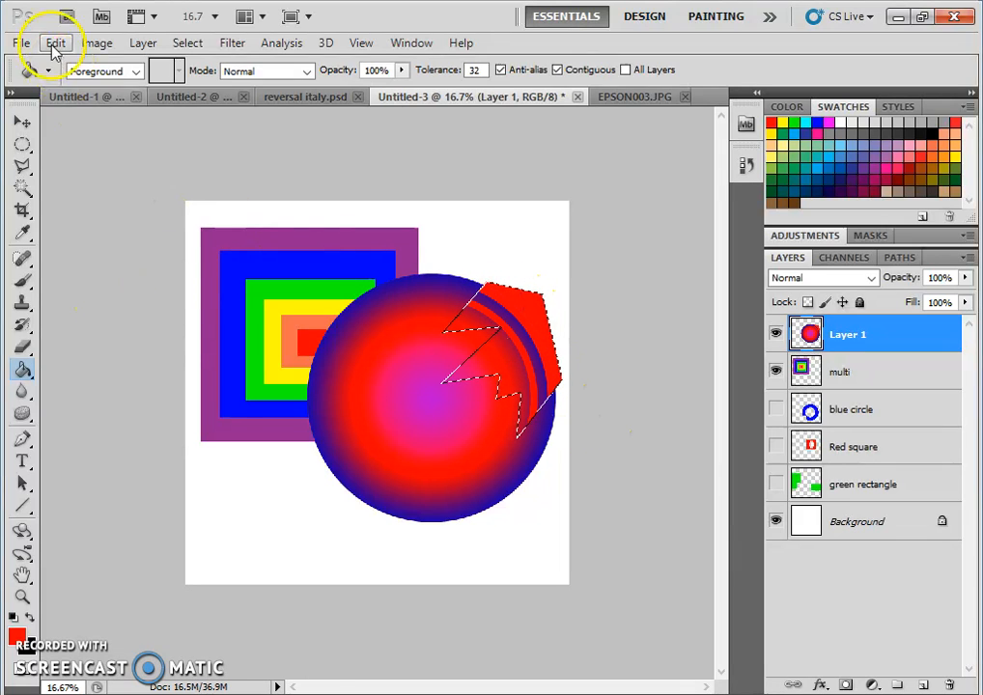
{"action": "left_click", "coordinate": [96, 269]}
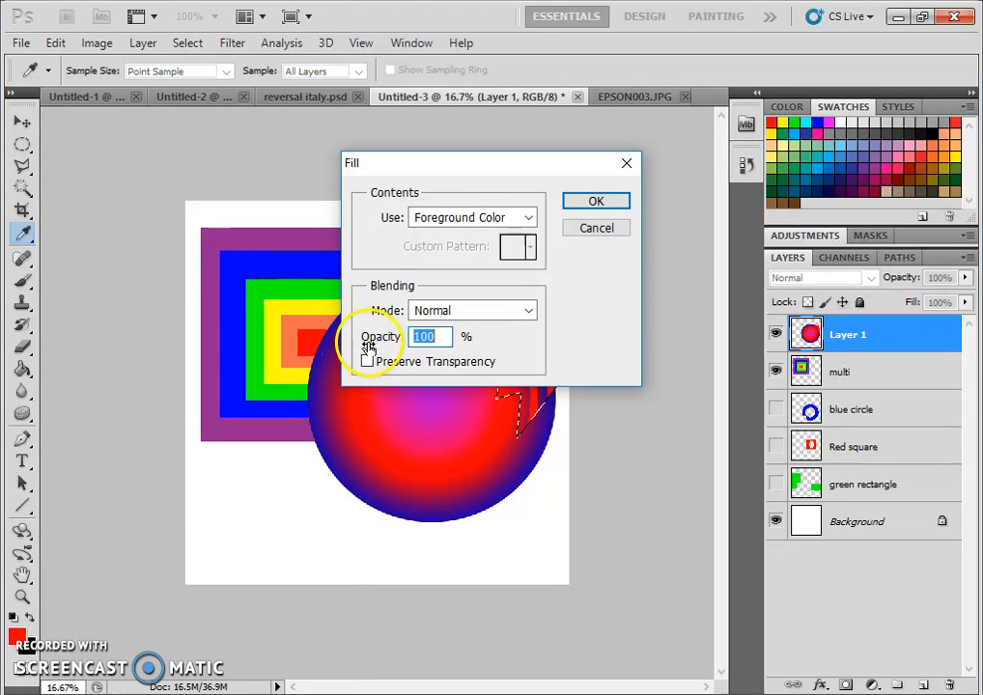
{"action": "left_click", "coordinate": [567, 201]}
{"action": "key", "text": "g"}
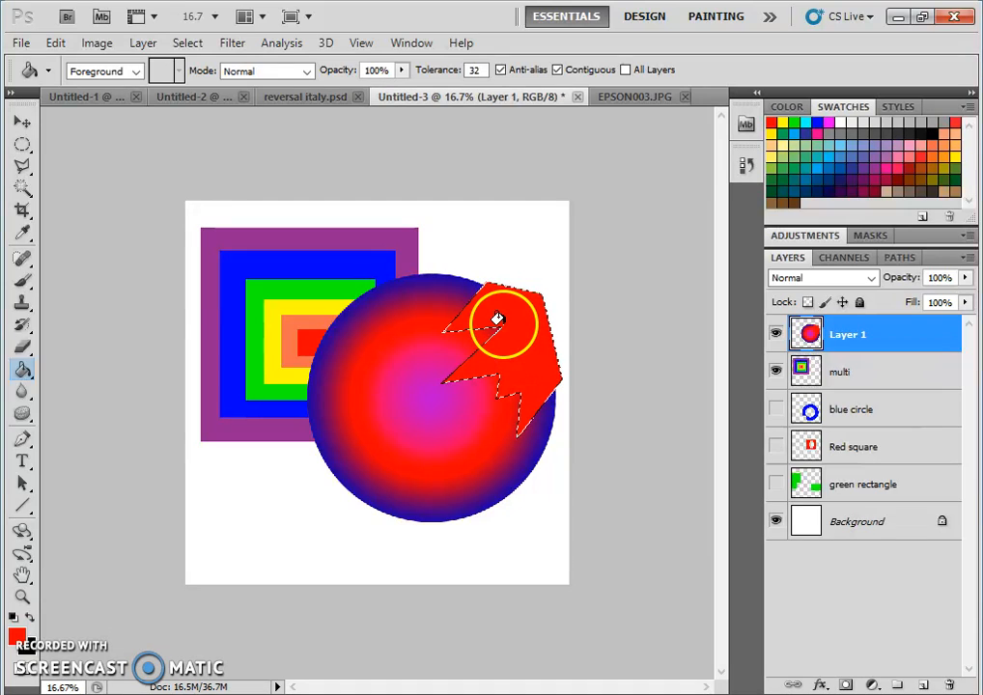
- Delete the contents of the jagged selection from Layer 1 and deselect
{"action": "key", "text": "Delete"}
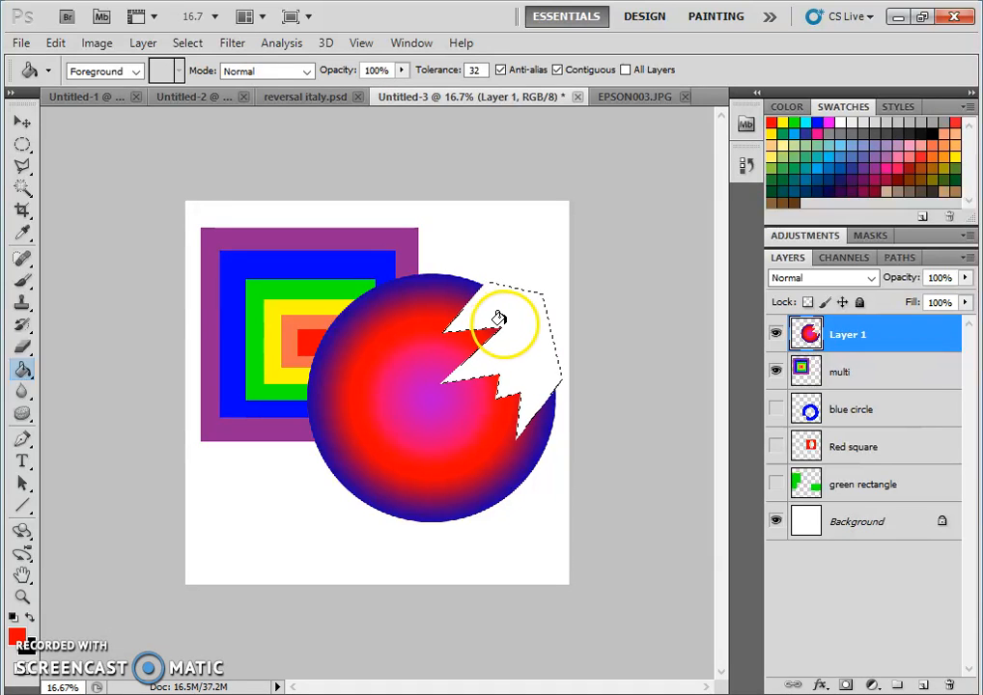
{"action": "left_click", "coordinate": [492, 375]}
{"action": "key", "text": "ctrl+d"}
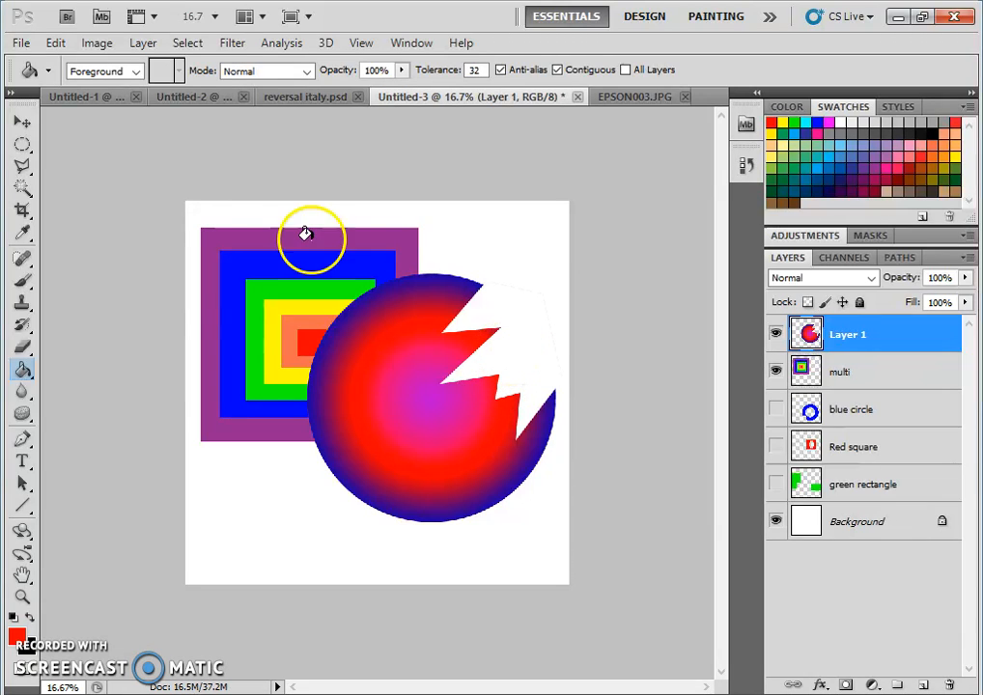
- Choose the 29 px star-shaped brush tip for the Eraser tool
{"action": "left_click", "coordinate": [23, 347]}
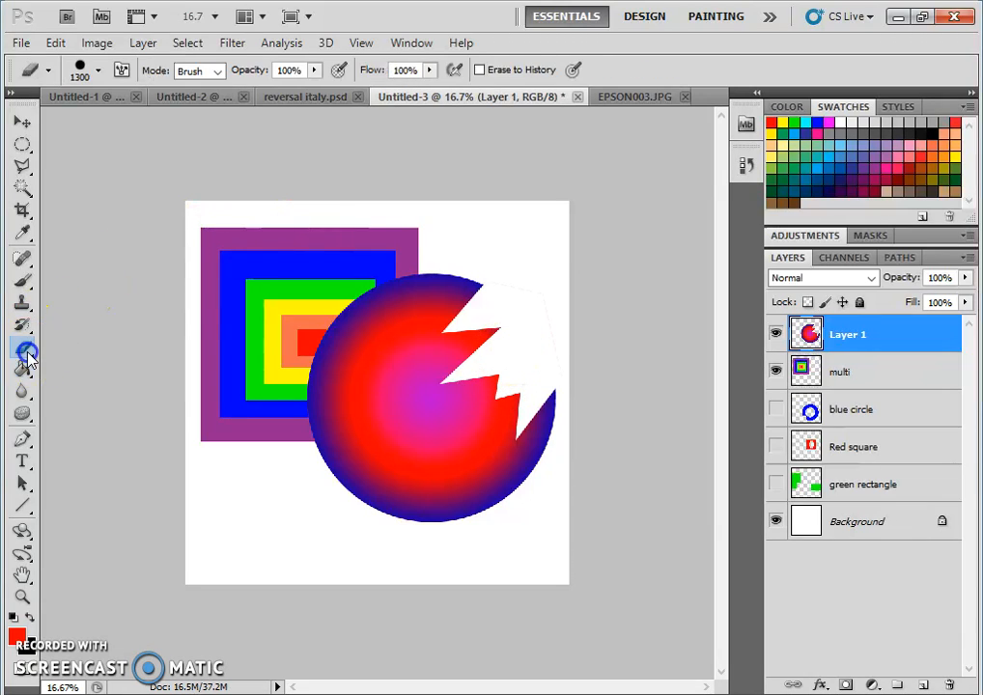
{"action": "left_click", "coordinate": [97, 71]}
{"action": "left_click", "coordinate": [219, 226]}
{"action": "left_click_drag", "start_coordinate": [219, 226], "coordinate": [219, 291]}
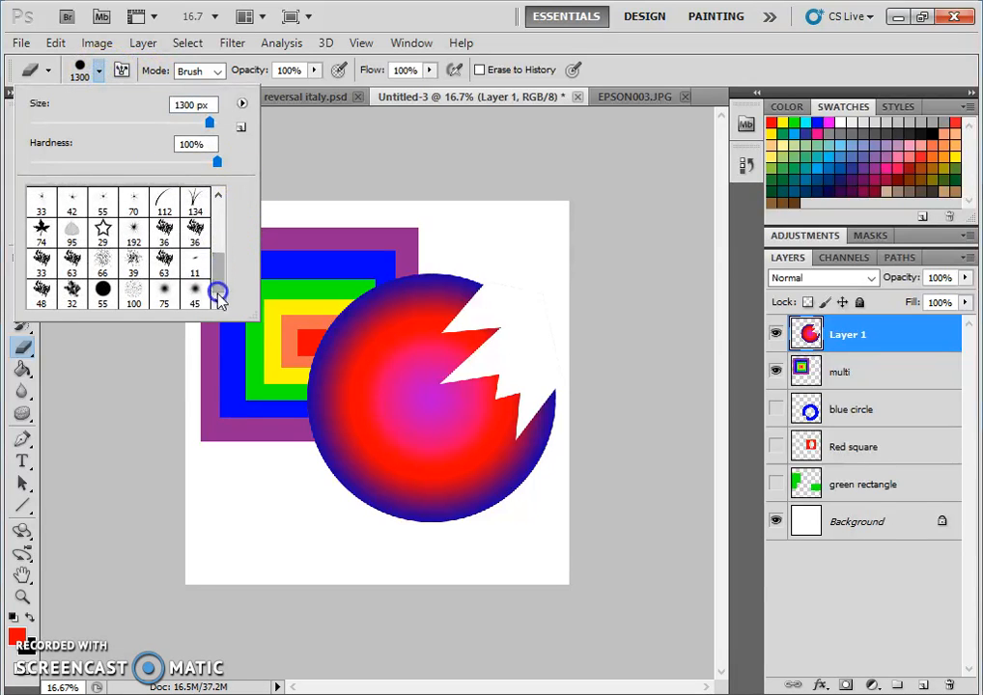
{"action": "left_click", "coordinate": [102, 229]}
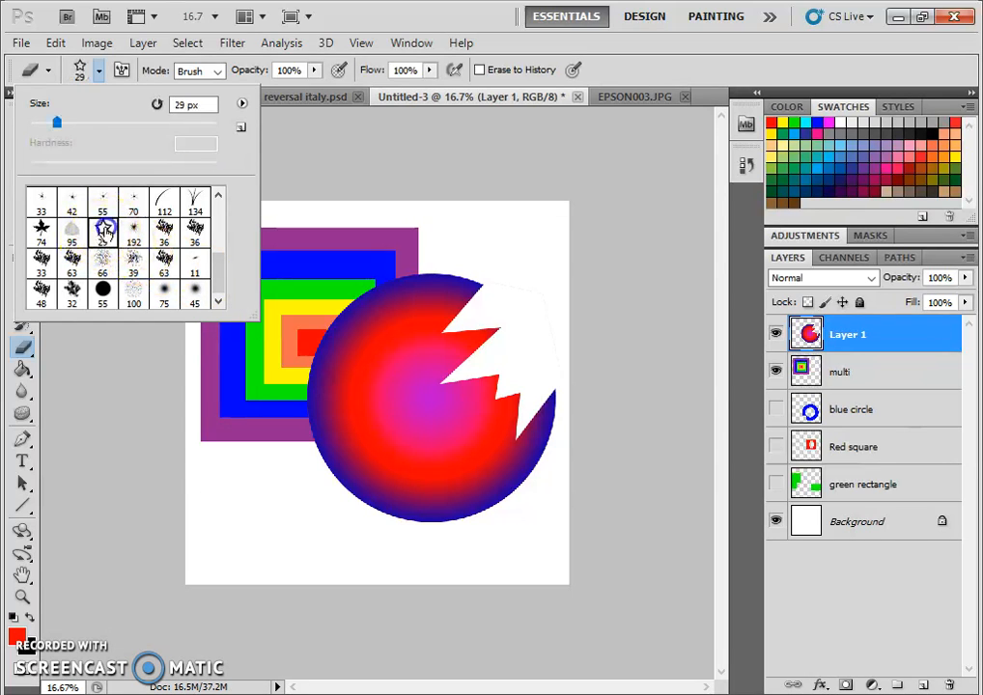
{"action": "left_click", "coordinate": [101, 75]}
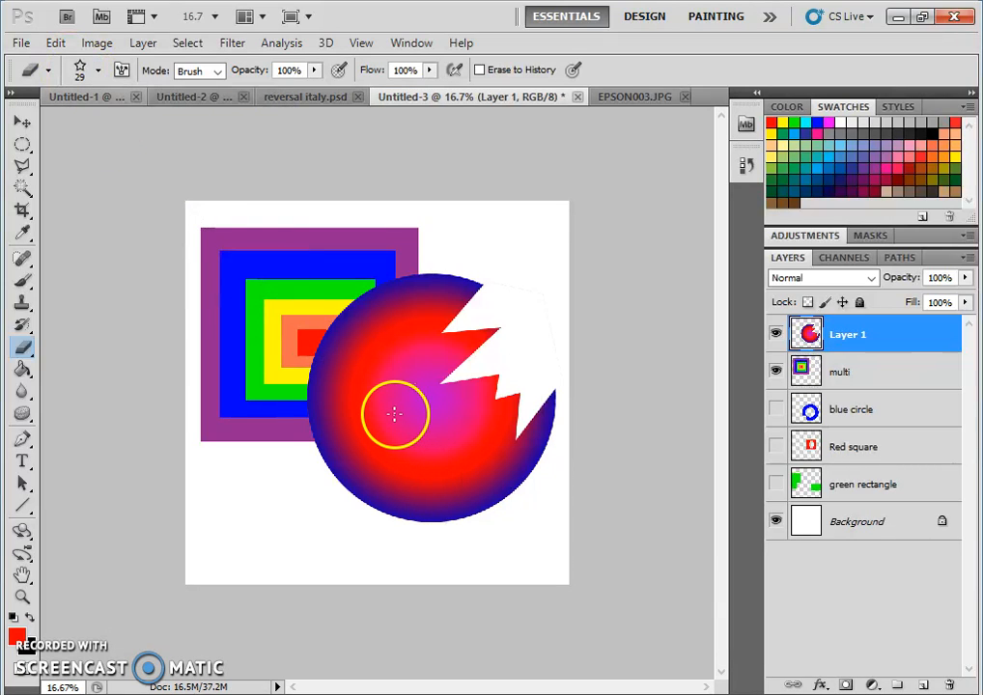
- Enlarge the eraser's star brush to 700 px over the circle
{"action": "key", "text": "bracketright"}
{"action": "key", "text": "bracketright"}
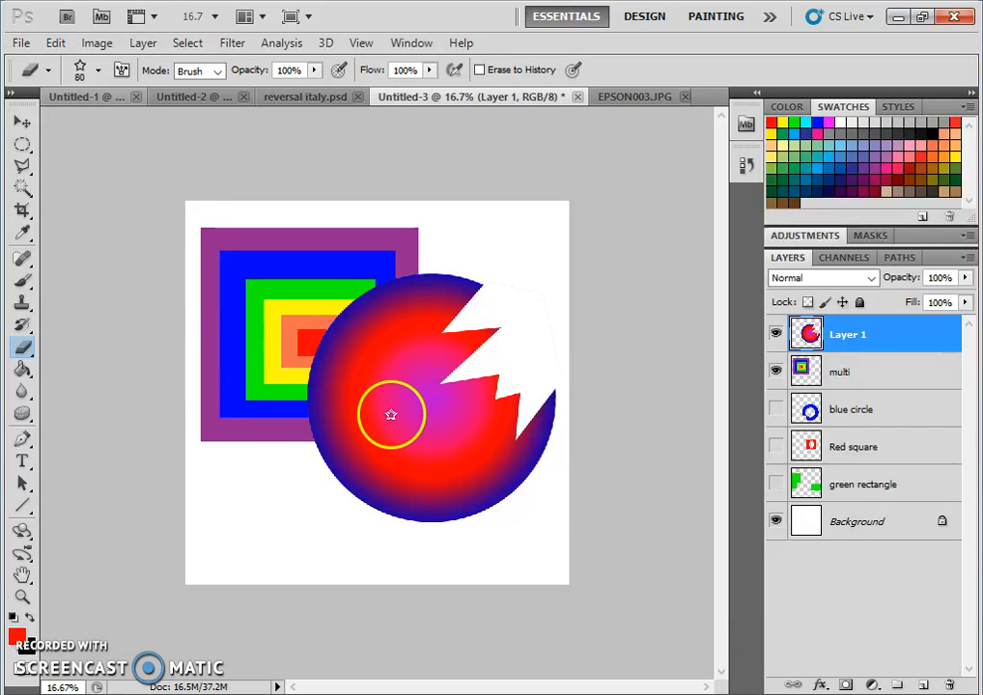
{"action": "key", "text": "bracketright"}
{"action": "key", "text": "bracketright"}
{"action": "key", "text": "bracketright"}
{"action": "key", "text": "bracketright"}
{"action": "key", "text": "bracketright"}
{"action": "key", "text": "bracketright"}
{"action": "key", "text": "bracketright"}
{"action": "key", "text": "bracketright"}
{"action": "key", "text": "bracketright"}
{"action": "key", "text": "bracketright"}
{"action": "key", "text": "bracketright"}
{"action": "key", "text": "bracketright"}
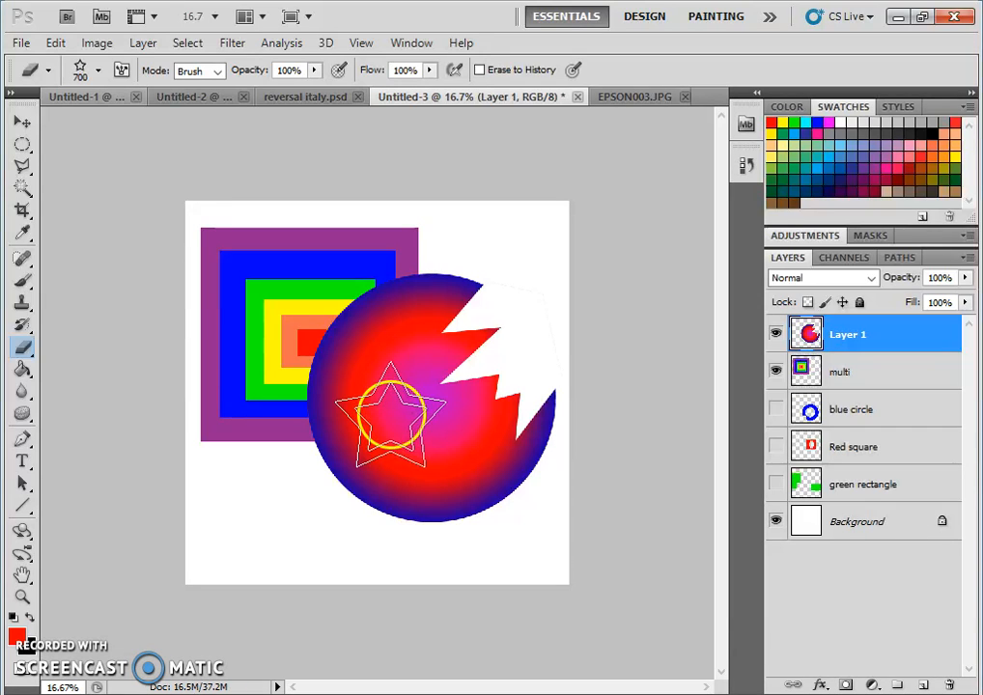
- Enlarge the eraser's star brush to 1900 px over the circle
{"action": "key", "text": "bracketright"}
{"action": "key", "text": "bracketright"}
{"action": "key", "text": "bracketright"}
{"action": "key", "text": "bracketright"}
{"action": "key", "text": "bracketright"}
{"action": "key", "text": "bracketright"}
{"action": "key", "text": "bracketright"}
{"action": "key", "text": "bracketright"}
{"action": "key", "text": "bracketright"}
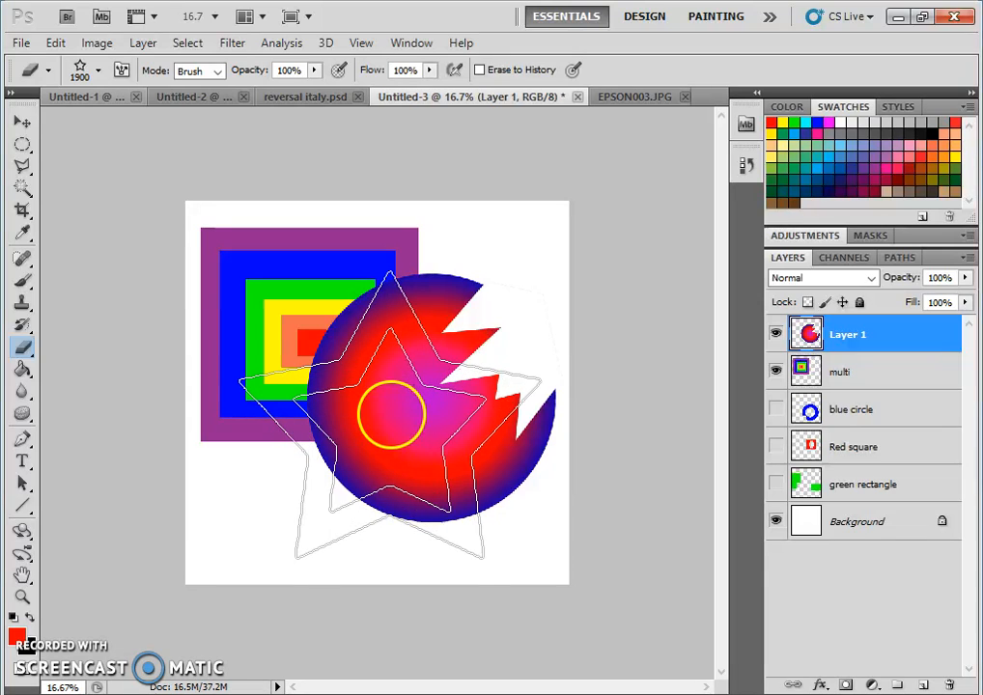
- Reduce the star brush to 1500 px and erase one star outline from the left part of the circle on Layer 1
{"action": "key", "text": "bracketleft"}
{"action": "key", "text": "bracketleft"}
{"action": "key", "text": "bracketleft"}
{"action": "key", "text": "bracketleft"}
{"action": "key", "text": "bracketleft"}
{"action": "key", "text": "bracketleft"}
{"action": "key", "text": "bracketleft"}
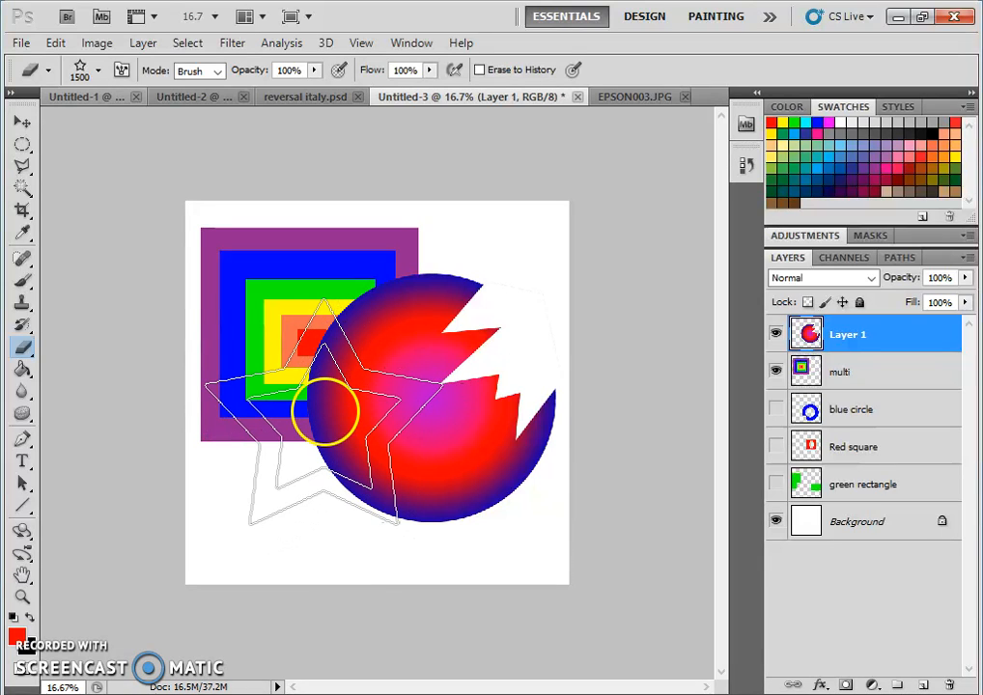
{"action": "left_click", "coordinate": [323, 409]}
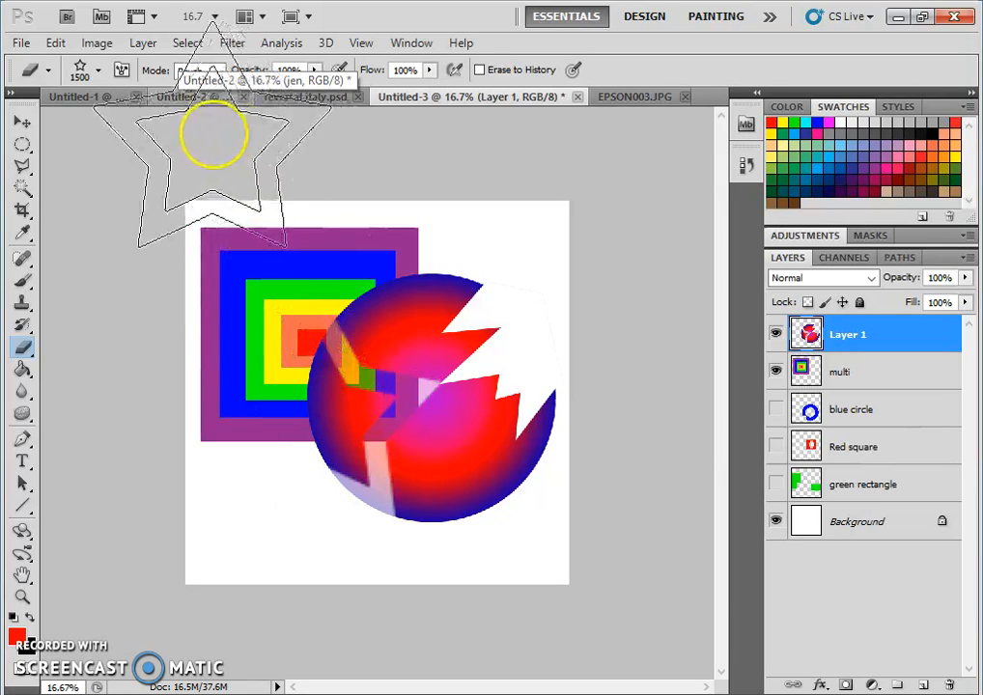
- Try erasing star outlines from the circle with the eraser opacity at 62%, and undo that erasure
{"action": "left_click", "coordinate": [314, 69]}
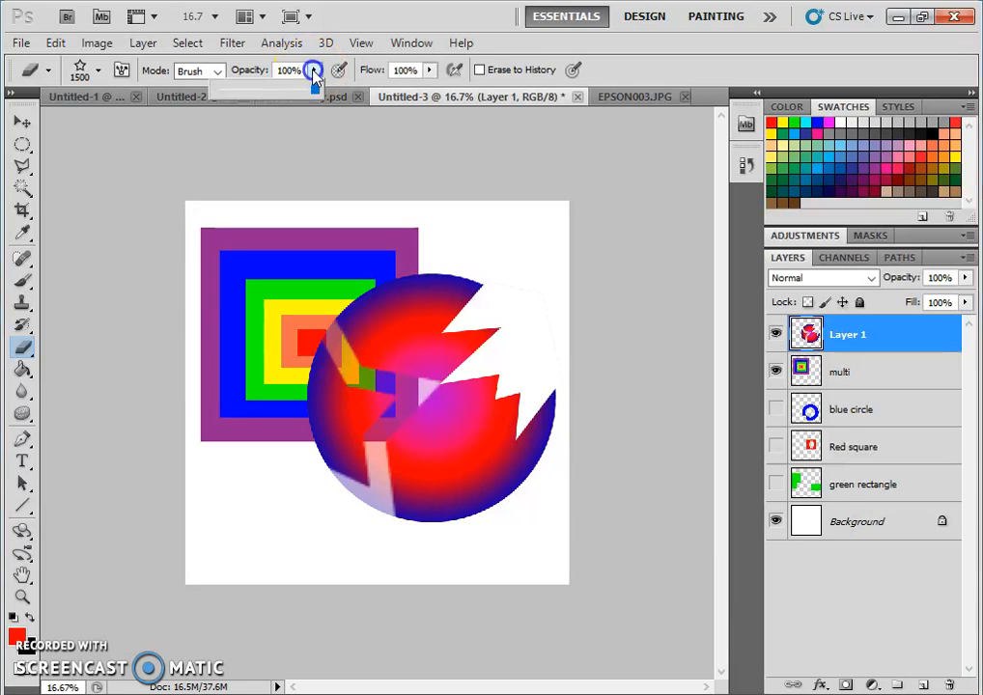
{"action": "left_click_drag", "start_coordinate": [315, 89], "coordinate": [279, 88]}
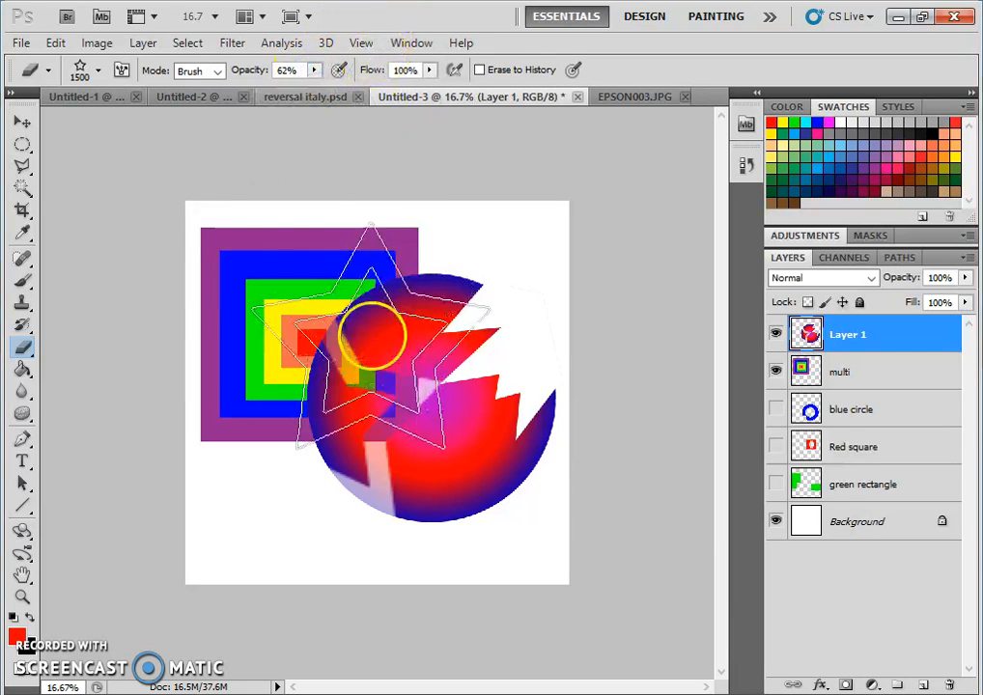
{"action": "mouse_move", "coordinate": [434, 623]}
{"action": "left_mouse_down"}
{"action": "mouse_move", "coordinate": [446, 507]}
{"action": "mouse_move", "coordinate": [514, 521]}
{"action": "mouse_move", "coordinate": [471, 568]}
{"action": "mouse_move", "coordinate": [468, 599]}
{"action": "left_mouse_up"}
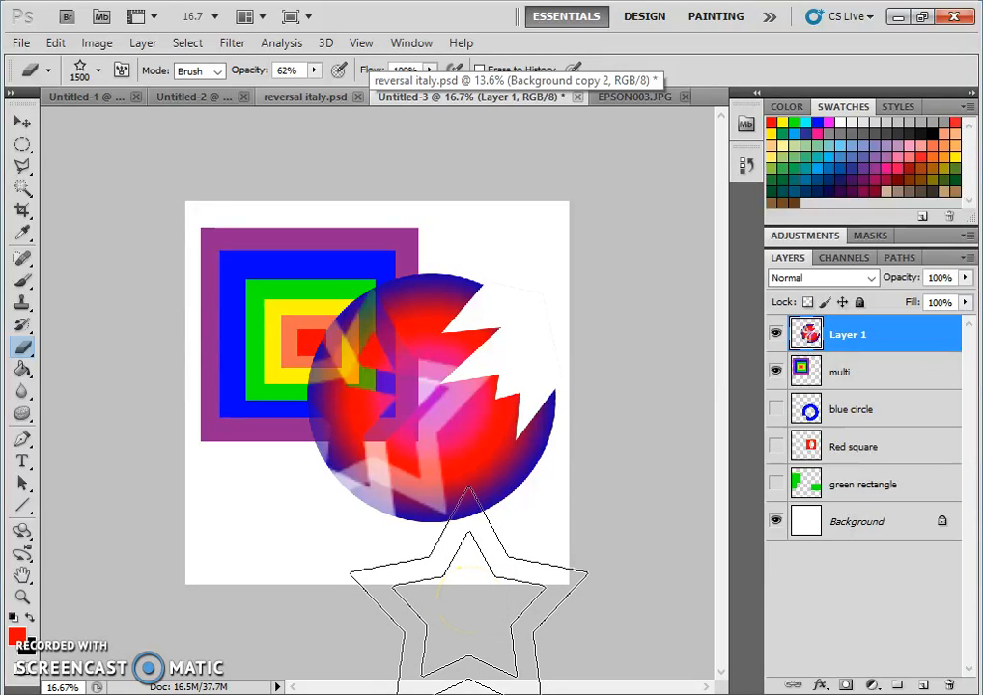
{"action": "key", "text": "ctrl+z"}
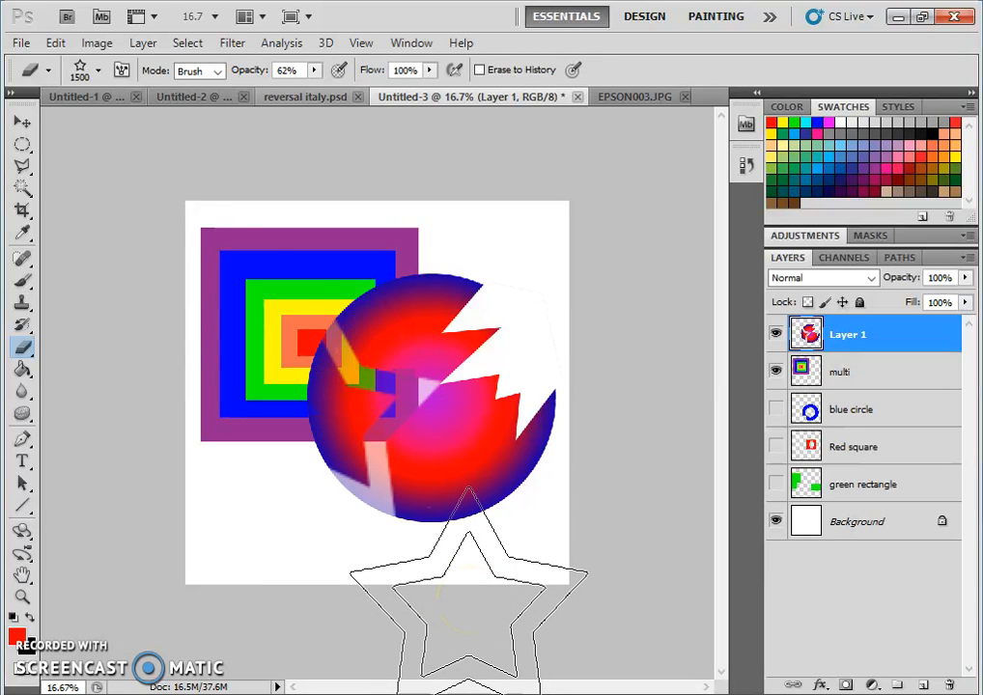
- Set the eraser opacity to 100% and erase repeatedly over the existing star outline to clear its semi-transparent remains from the circle
{"action": "left_click", "coordinate": [313, 70]}
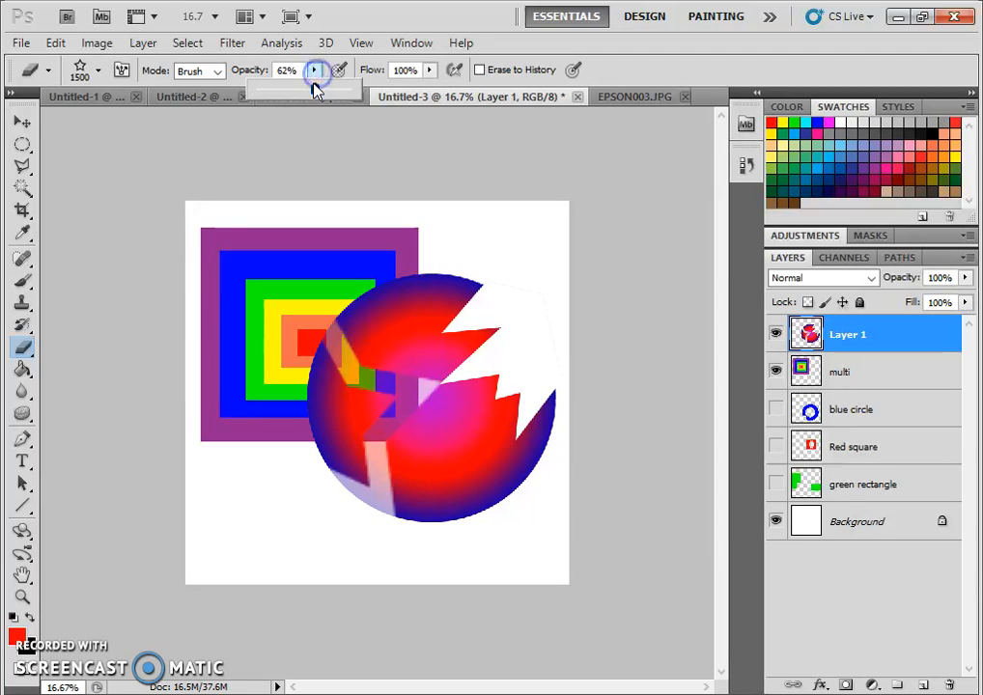
{"action": "left_click", "coordinate": [411, 9]}
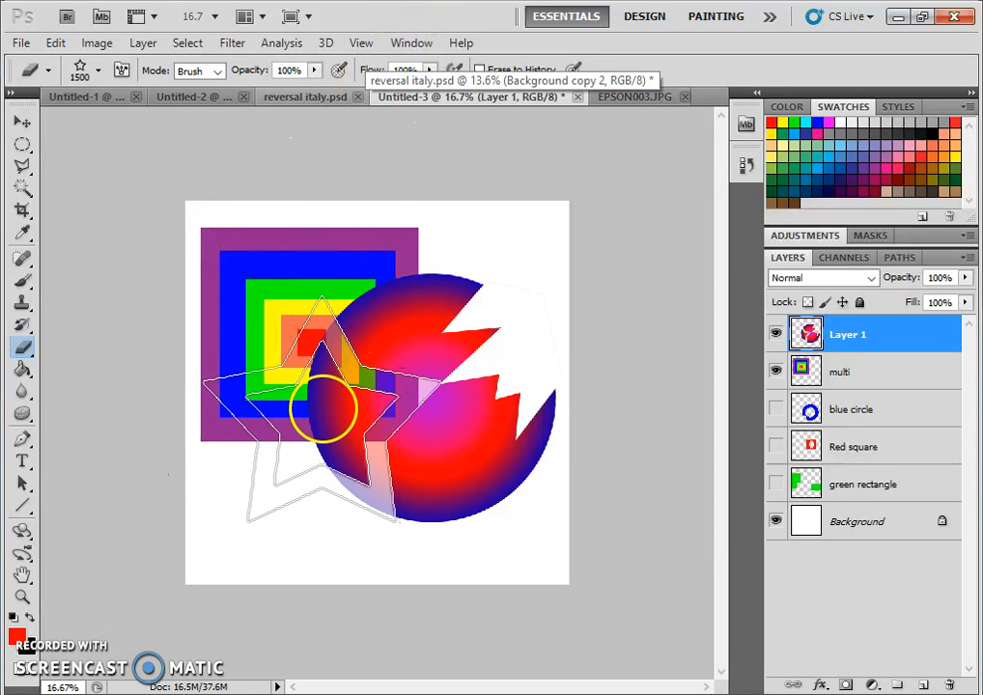
{"action": "left_click", "coordinate": [324, 409]}
{"action": "left_click", "coordinate": [319, 411]}
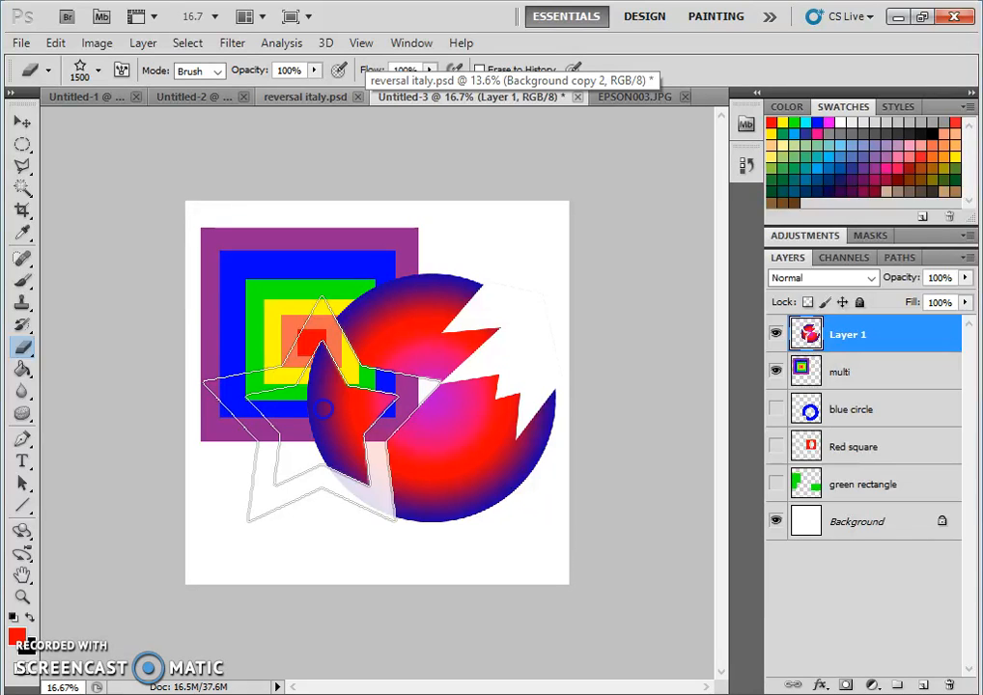
{"action": "left_click", "coordinate": [318, 410]}
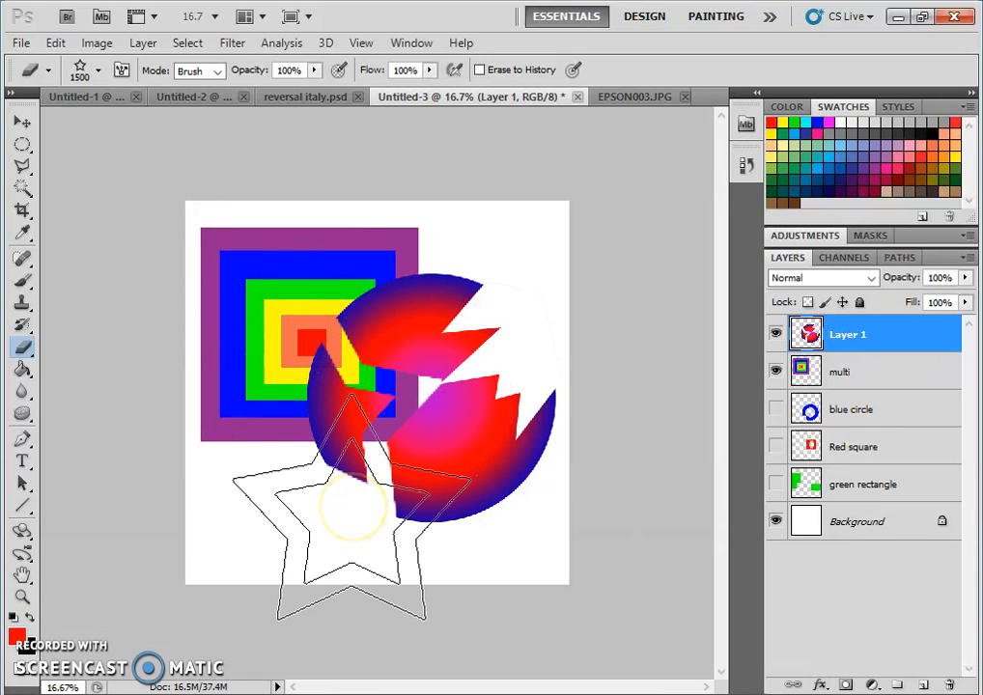
{"action": "left_click_drag", "start_coordinate": [352, 507], "coordinate": [358, 616]}
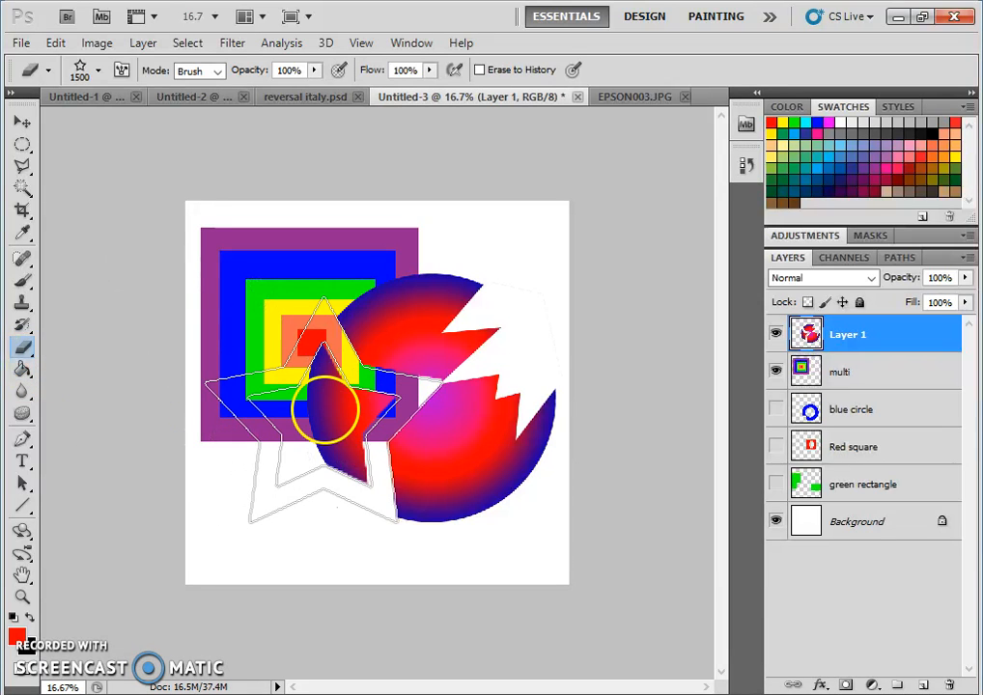
{"action": "left_click", "coordinate": [324, 410]}
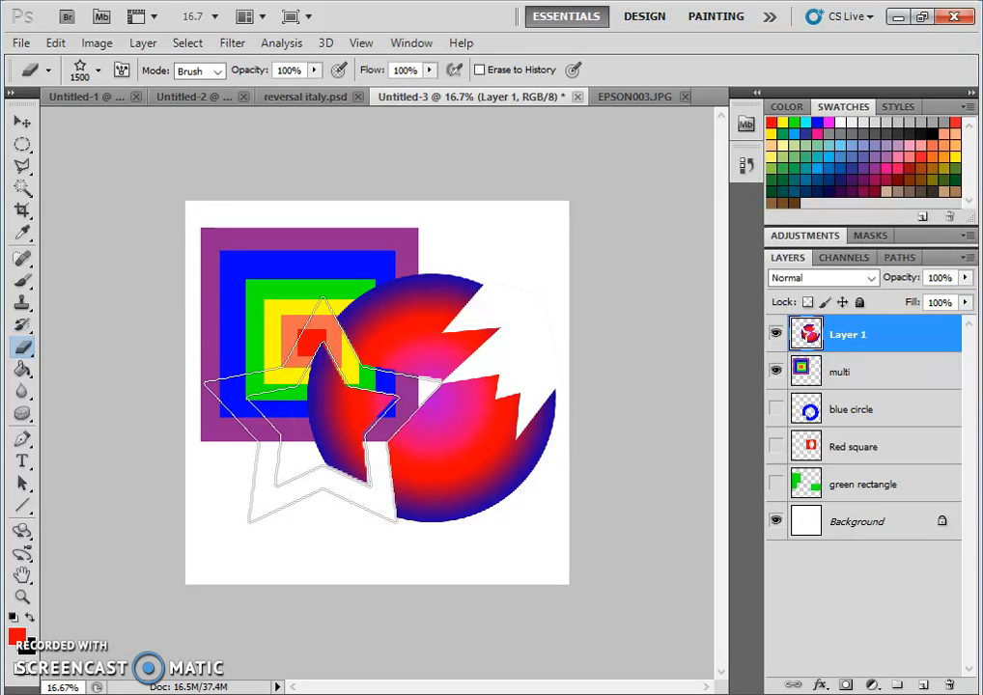
{"action": "left_click", "coordinate": [295, 466]}
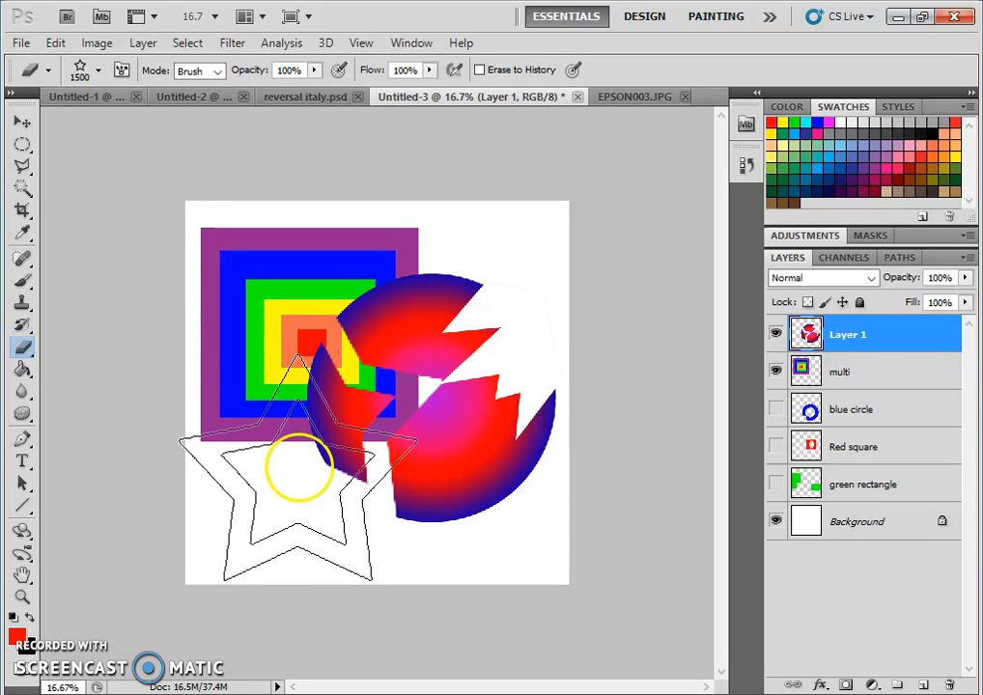